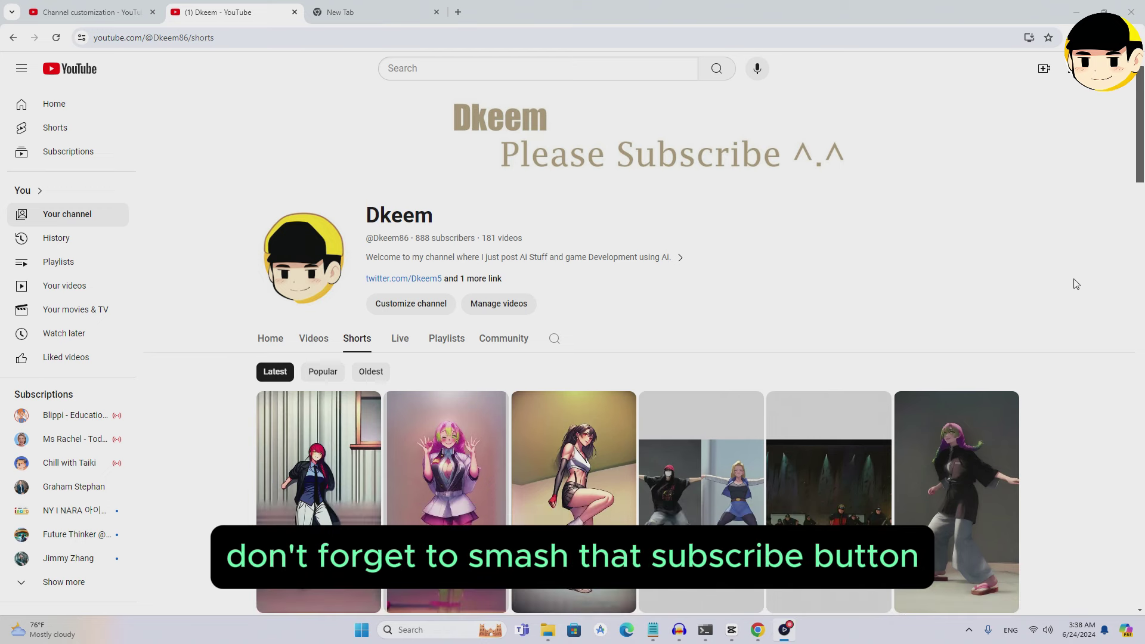
# Step: Scroll down through the channel's dance Shorts
pyautogui.scroll(-3, 1075, 283)
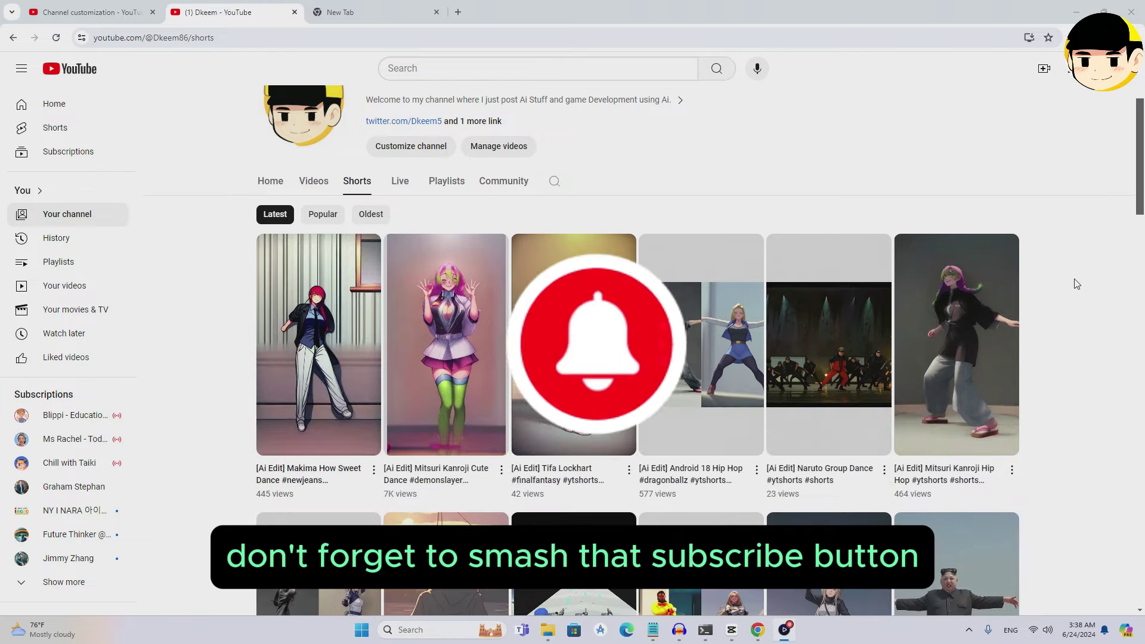
pyautogui.scroll(-1, 1077, 284)
pyautogui.scroll(-2, 1076, 283)
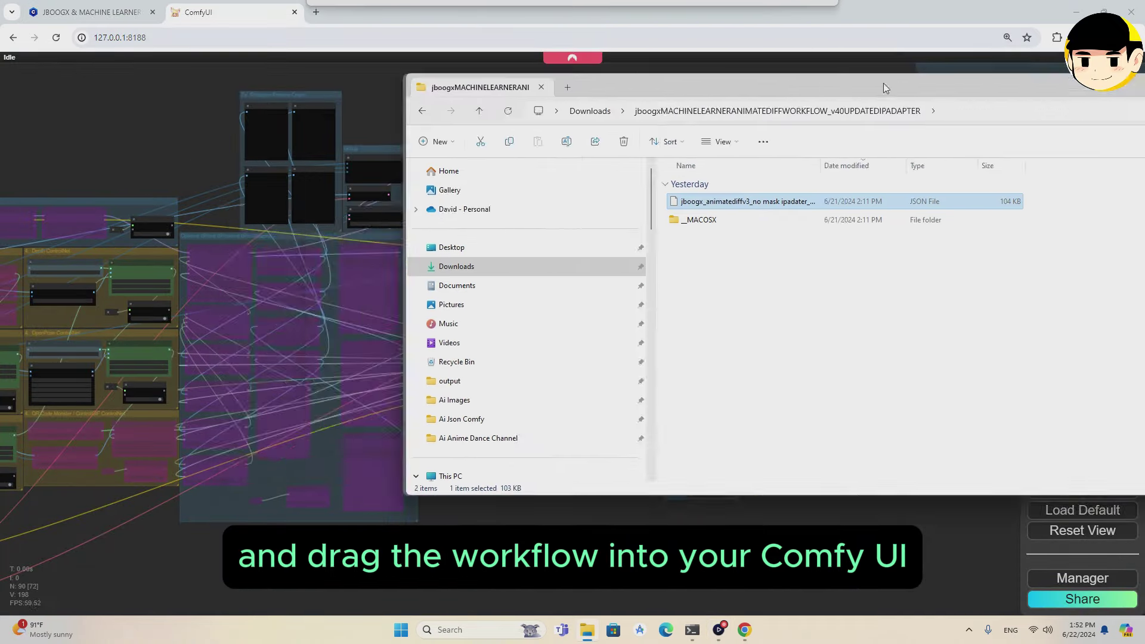
# Step: Drop the AnimateDiff workflow JSON onto the canvas and check Manager's missing custom nodes list
pyautogui.moveTo(882, 84); pyautogui.dragTo(525, 49)
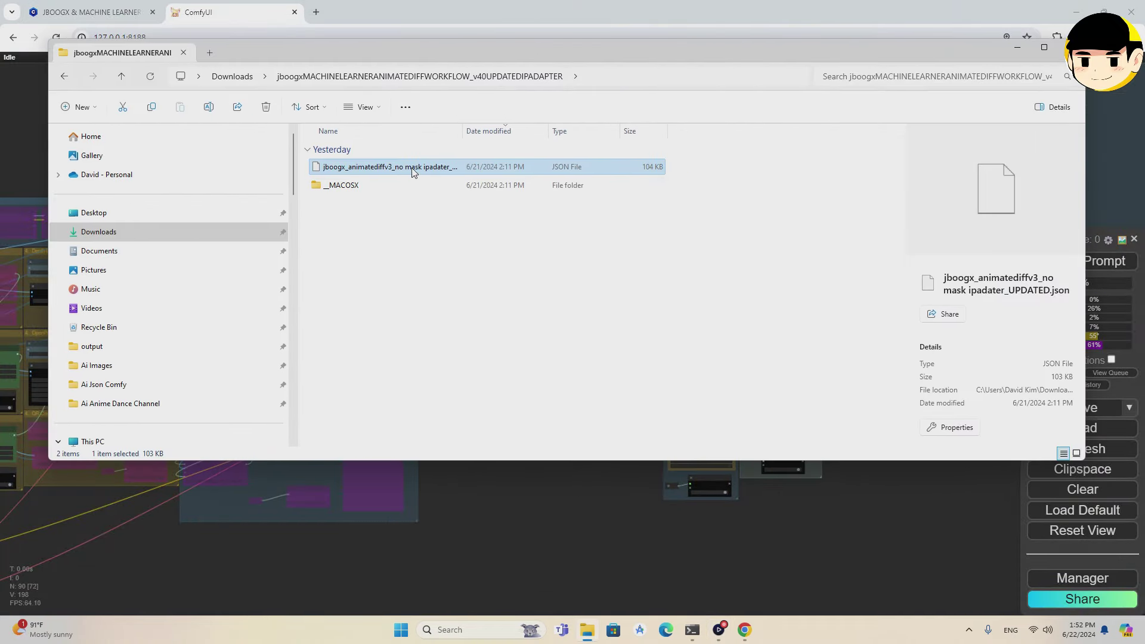
pyautogui.moveTo(413, 173); pyautogui.dragTo(546, 501)
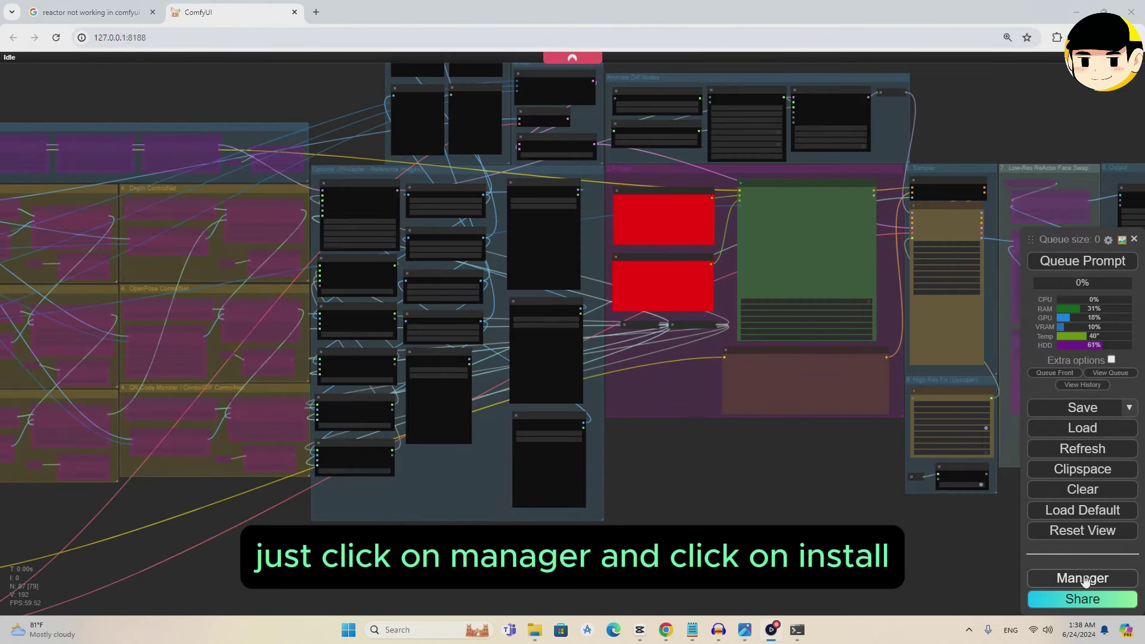
pyautogui.click(1084, 579)
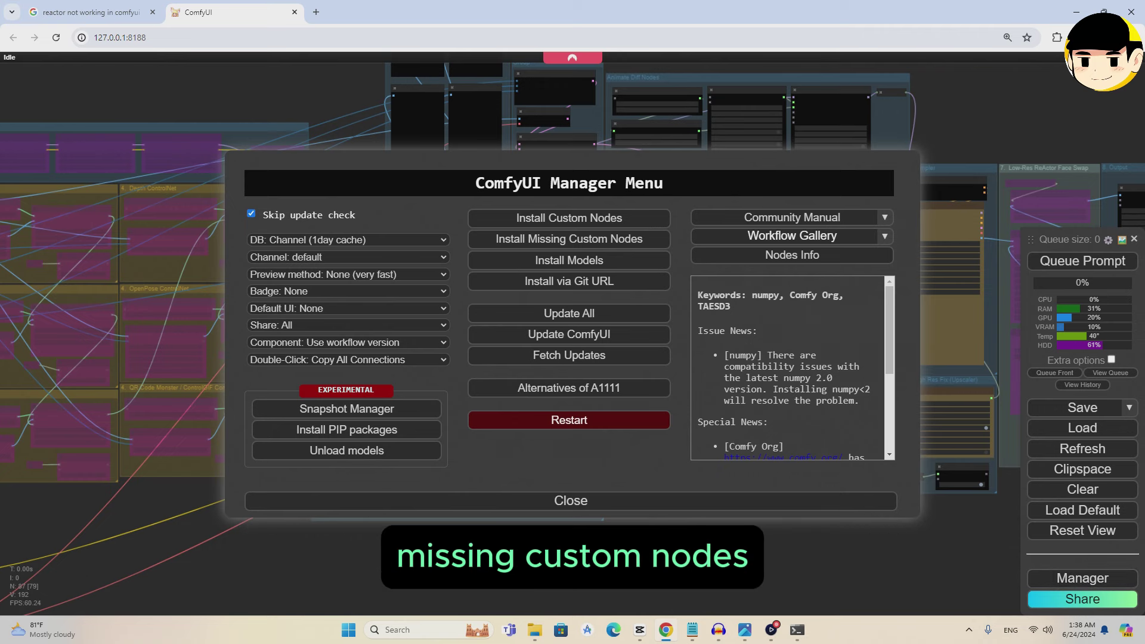
pyautogui.click(571, 240)
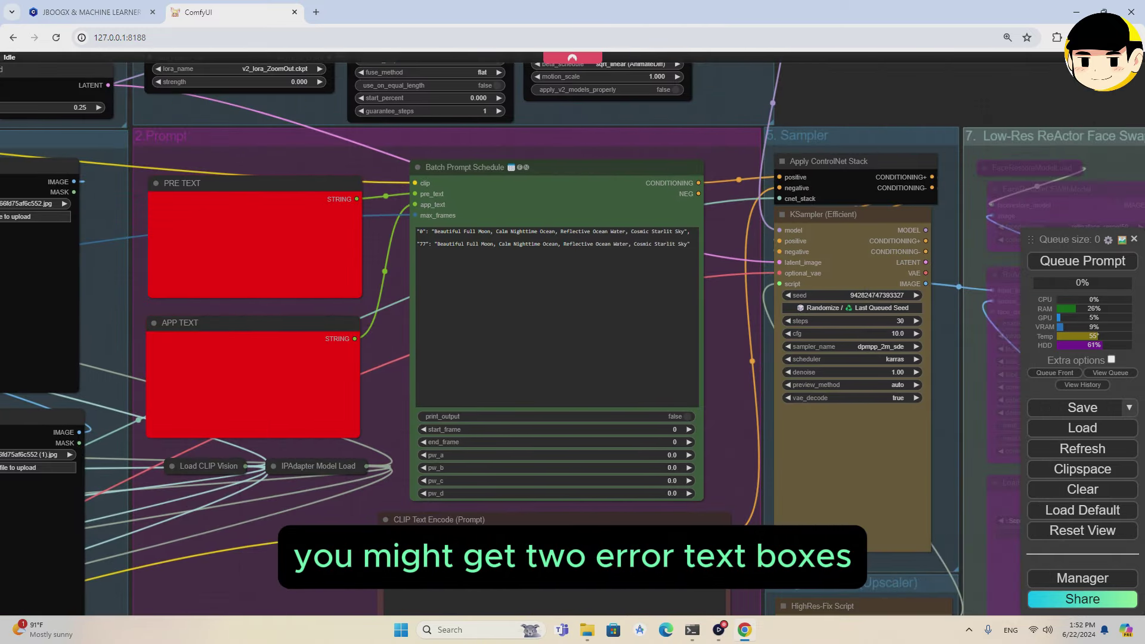
# Step: Remove the broken red APP TEXT and PRE TEXT nodes
pyautogui.scroll(1, 252, 245)
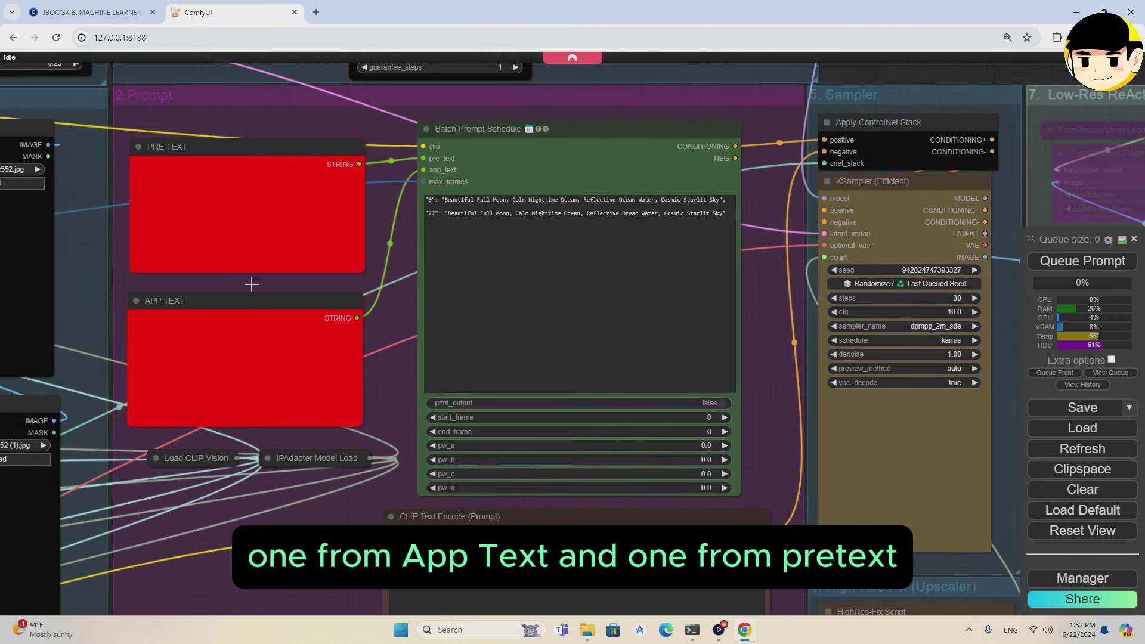
pyautogui.scroll(1, 212, 278)
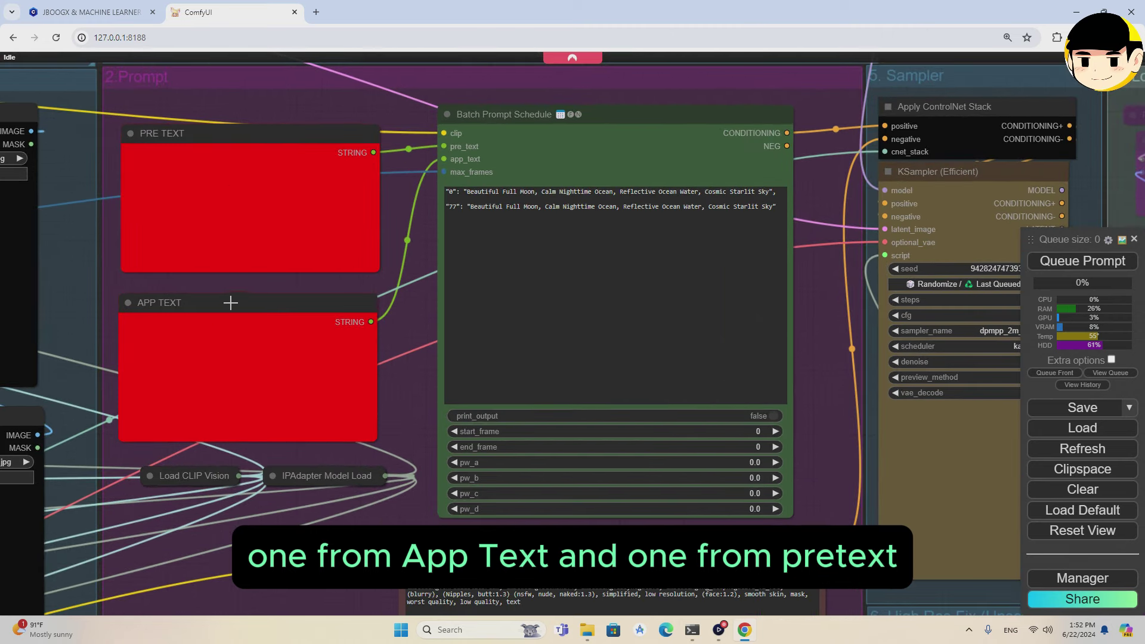
pyautogui.click(230, 303)
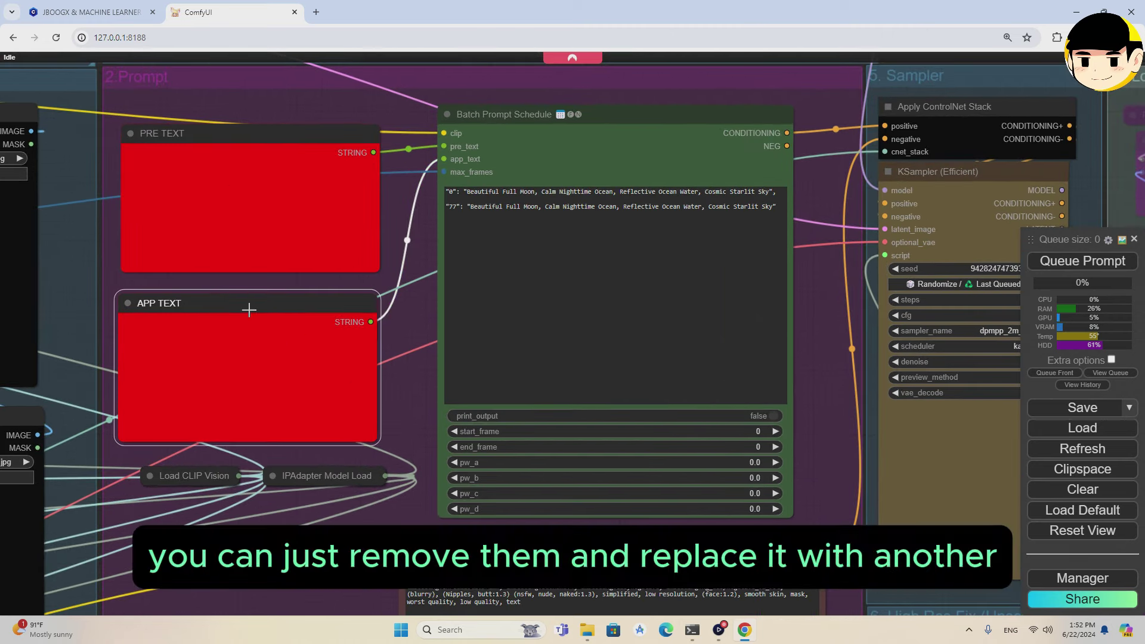
pyautogui.rightClick(249, 308)
pyautogui.click(298, 589)
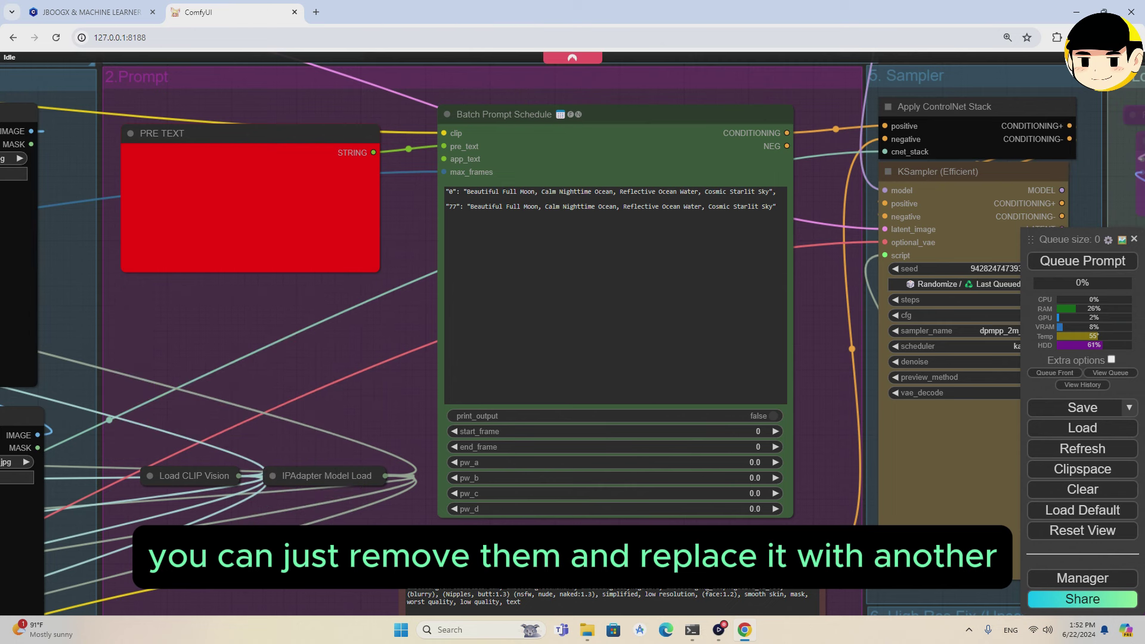
pyautogui.click(235, 133)
pyautogui.rightClick(235, 133)
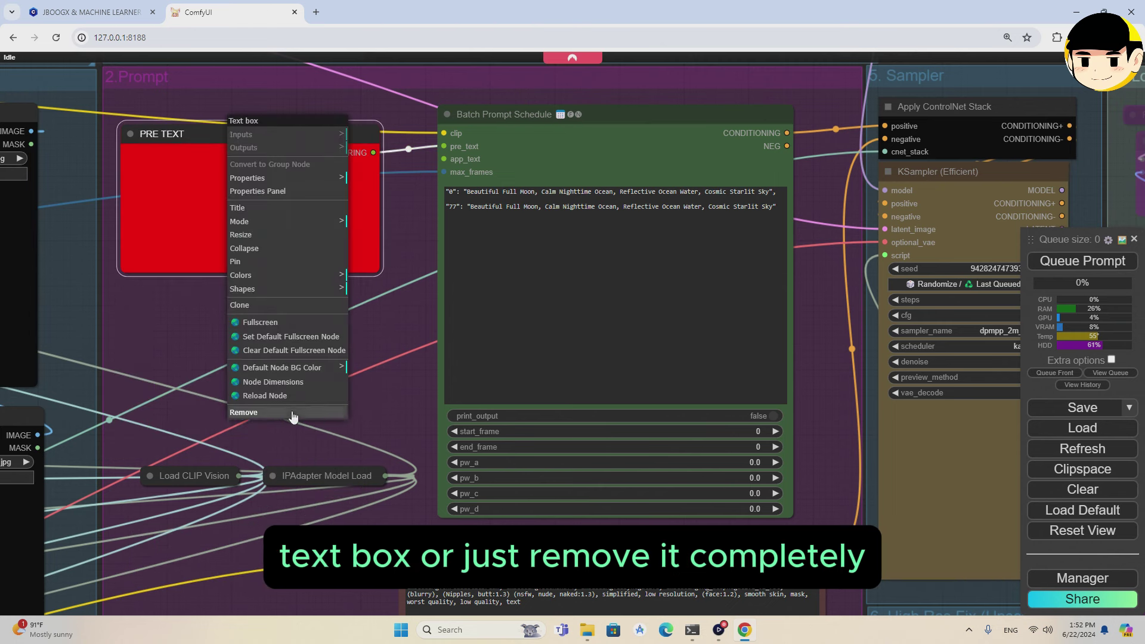
pyautogui.click(293, 415)
# Step: Add a Derfuu_Nodes > Variables Text Box node to the Prompt group
pyautogui.rightClick(266, 214)
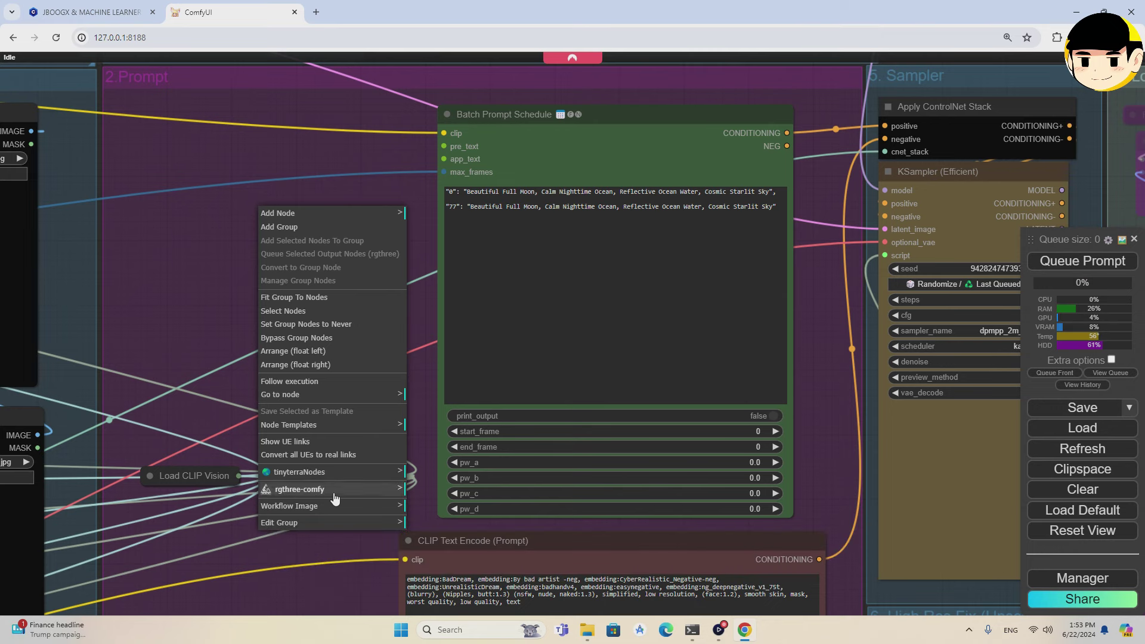
pyautogui.click(334, 213)
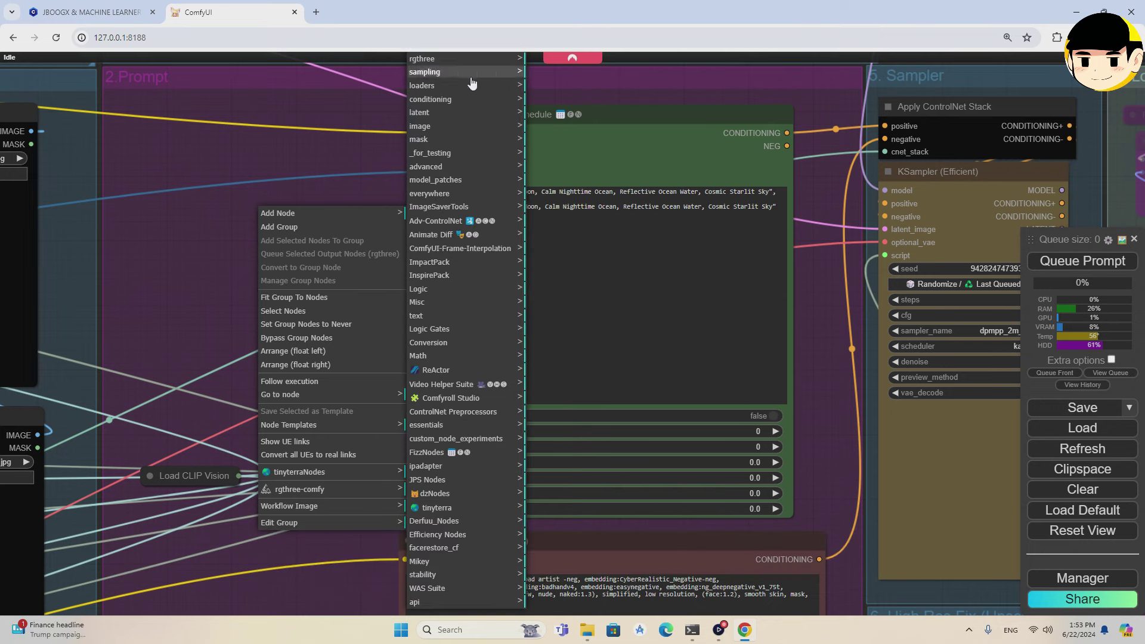
pyautogui.click(441, 521)
pyautogui.click(545, 216)
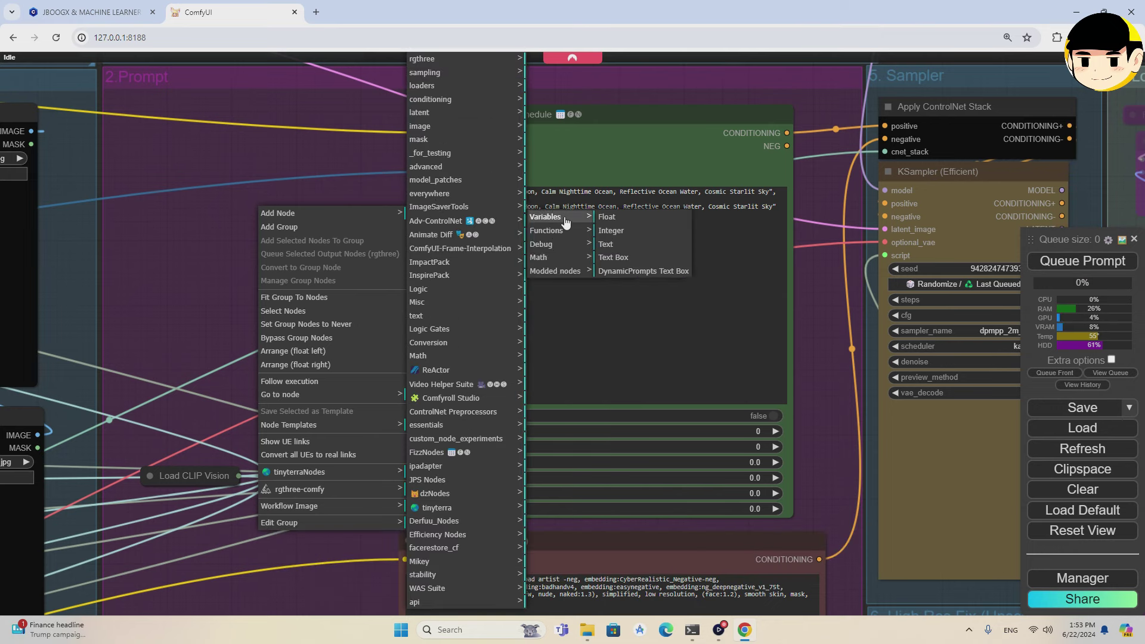
pyautogui.click(623, 259)
pyautogui.moveTo(340, 200); pyautogui.dragTo(217, 311)
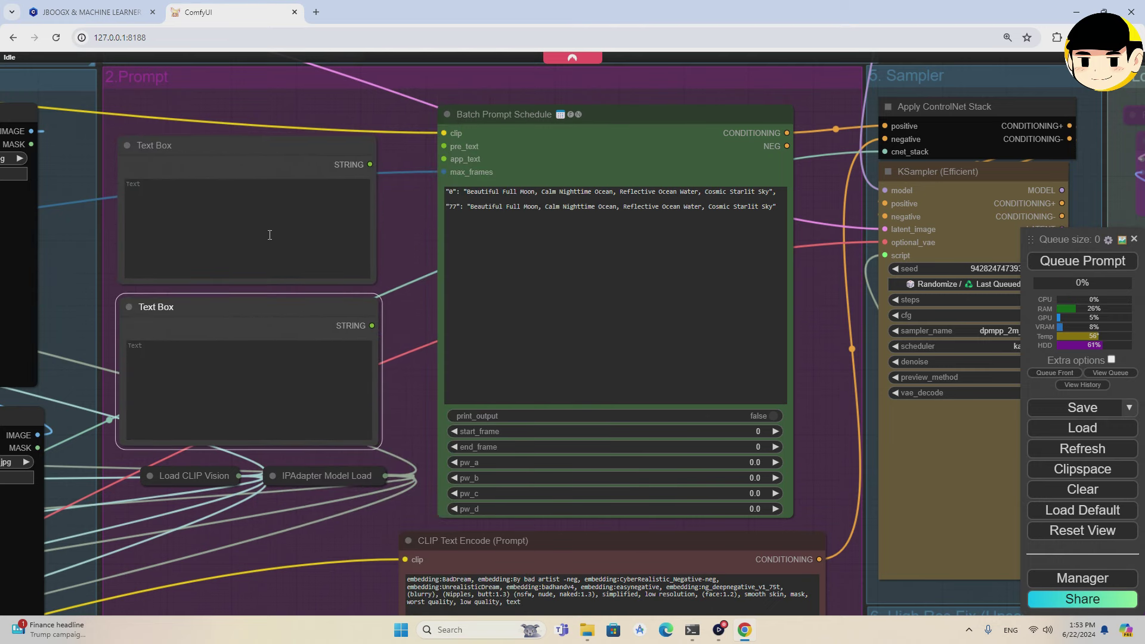
# Step: Title the Text Boxes PRE TEXT and APP TEXT and wire them to pre_text and app_text
pyautogui.rightClick(162, 144)
pyautogui.click(168, 278)
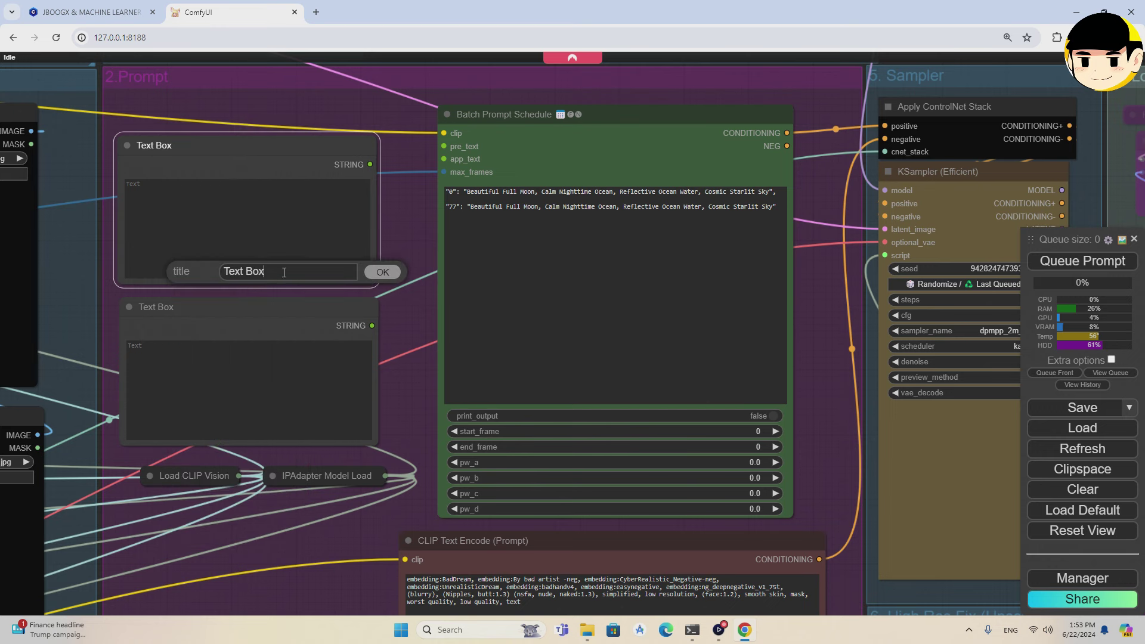
pyautogui.write('PRE TECXT')
pyautogui.press('Return')
pyautogui.click(200, 310)
pyautogui.rightClick(199, 310)
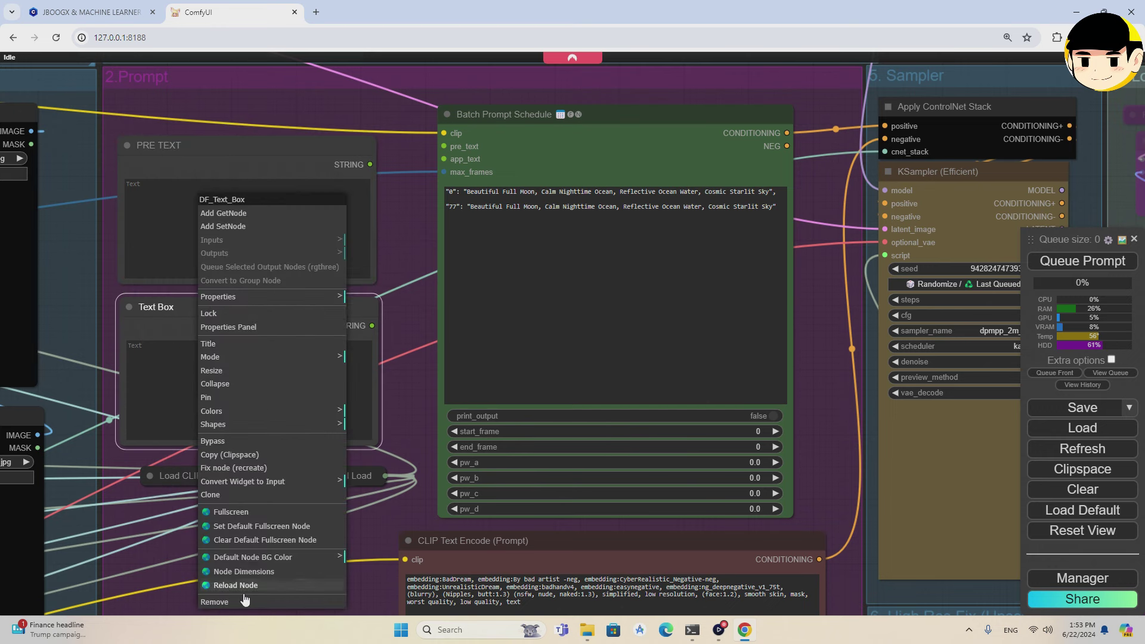
pyautogui.click(260, 343)
pyautogui.write('APP TEXT')
pyautogui.press('Return')
pyautogui.moveTo(369, 164); pyautogui.dragTo(444, 146)
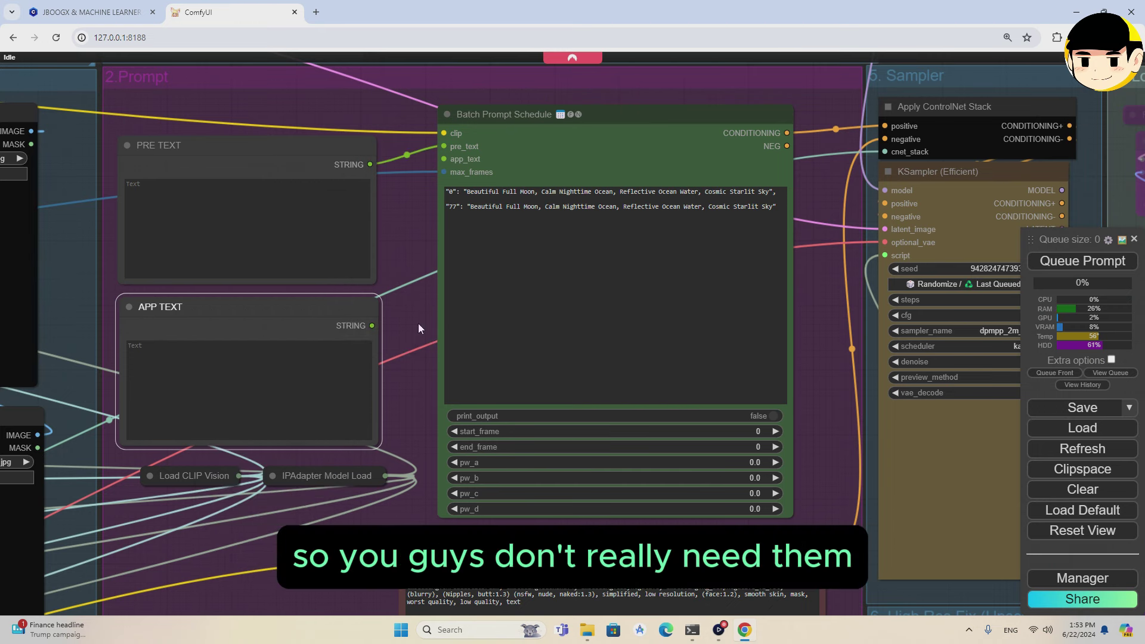
pyautogui.moveTo(371, 325); pyautogui.dragTo(444, 159)
# Step: Scroll through the 'Import Failed ReActor Node For ComfyUI Fix Tutorial' video page
pyautogui.scroll(-4, 410, 385)
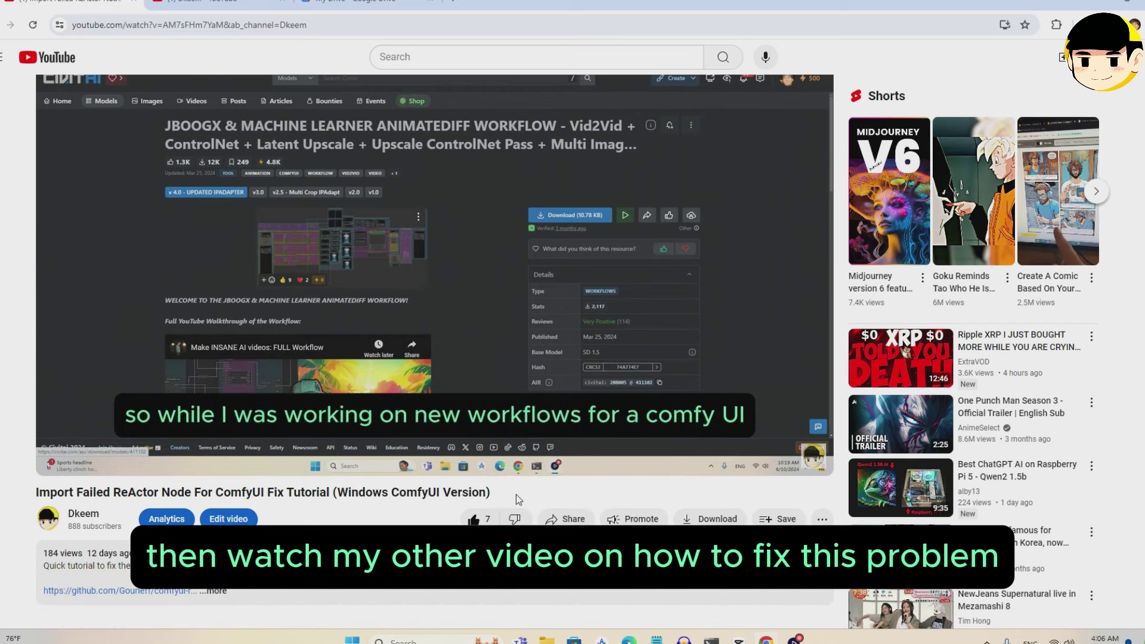
pyautogui.scroll(1, 394, 556)
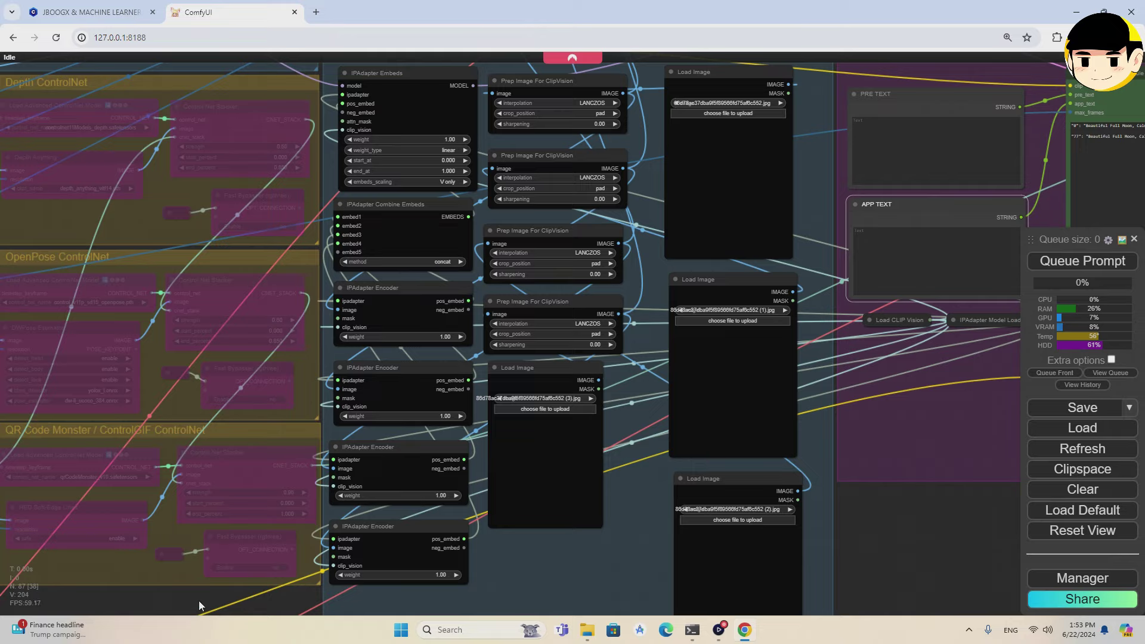
pyautogui.moveTo(199, 605); pyautogui.dragTo(560, 455)
pyautogui.click(574, 446)
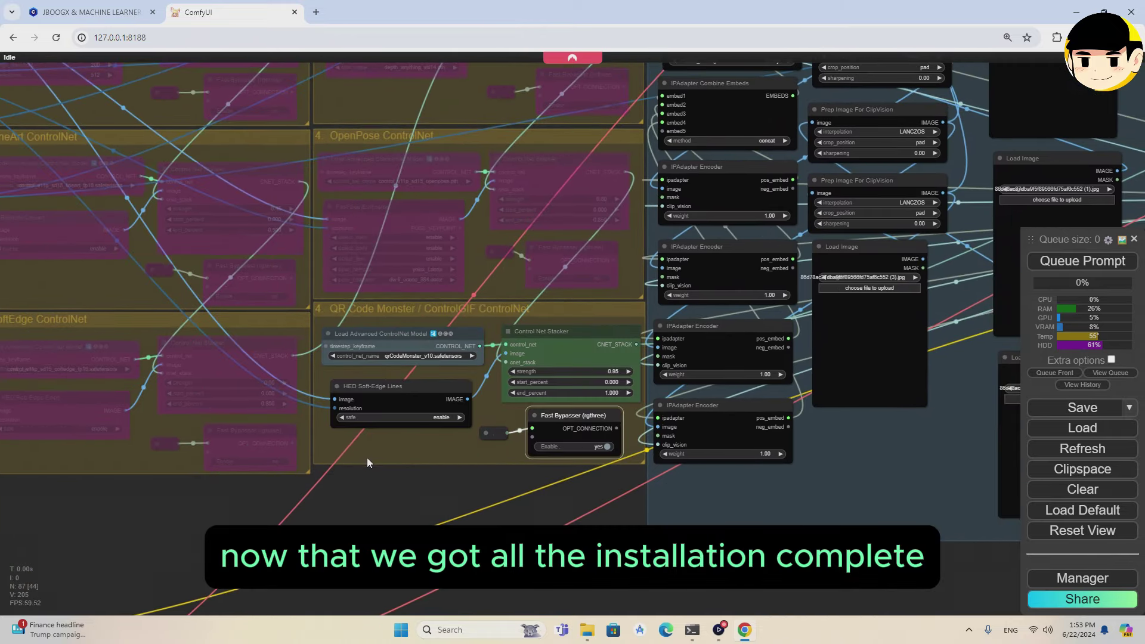
pyautogui.click(260, 463)
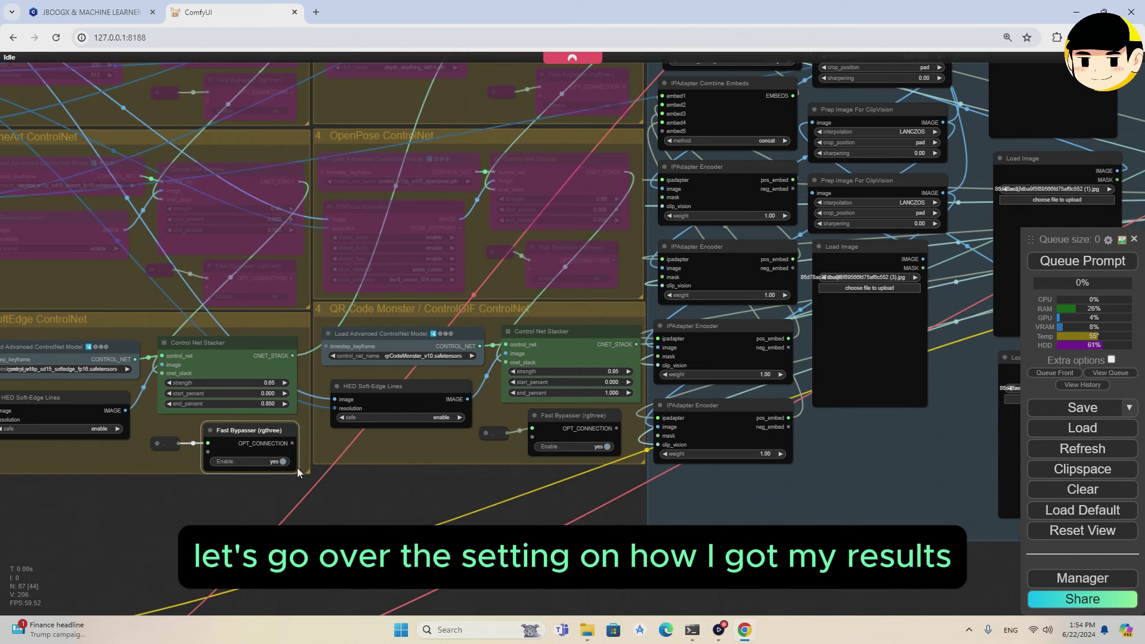
pyautogui.click(246, 462)
pyautogui.click(560, 447)
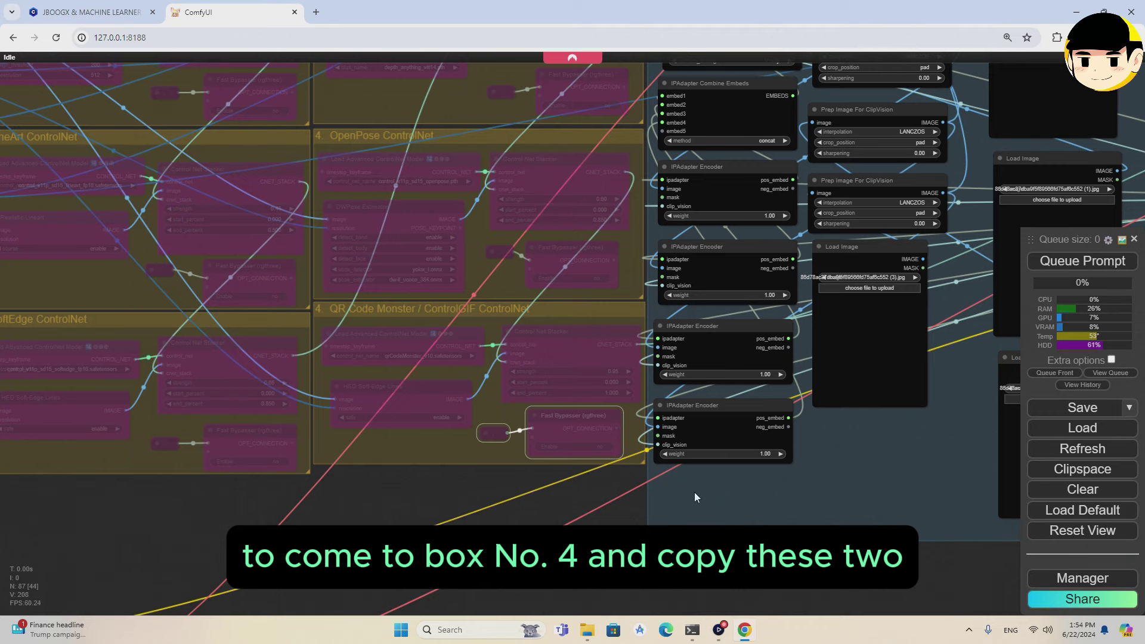
pyautogui.click(756, 510)
pyautogui.moveTo(756, 510); pyautogui.dragTo(279, 508)
pyautogui.hotkey('ctrl', 'v')
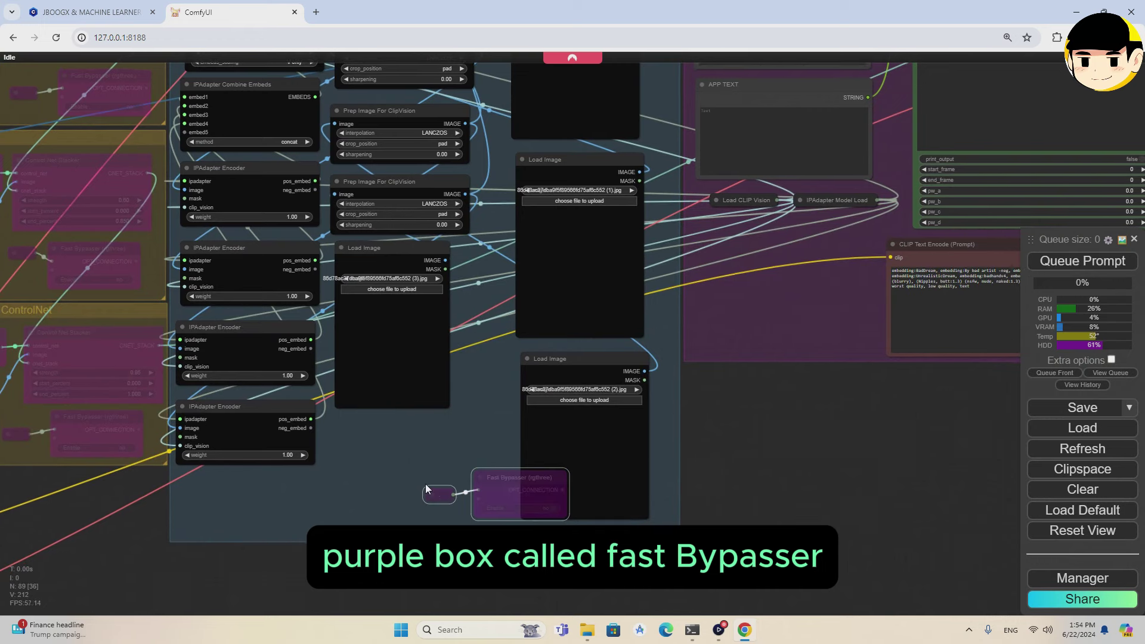
pyautogui.moveTo(508, 477)
pyautogui.mouseDown()
pyautogui.moveTo(417, 471)
pyautogui.moveTo(514, 467)
pyautogui.mouseUp()
pyautogui.moveTo(435, 488); pyautogui.dragTo(304, 496)
pyautogui.moveTo(524, 468); pyautogui.dragTo(390, 468)
pyautogui.click(407, 494)
pyautogui.click(407, 495)
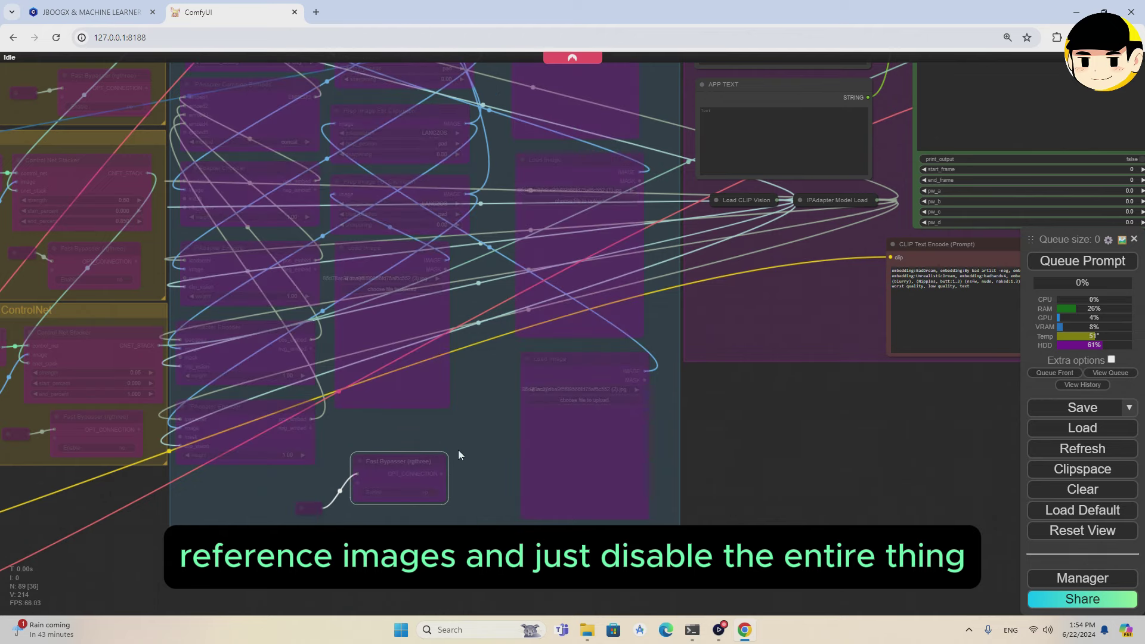
pyautogui.moveTo(722, 475); pyautogui.dragTo(856, 291)
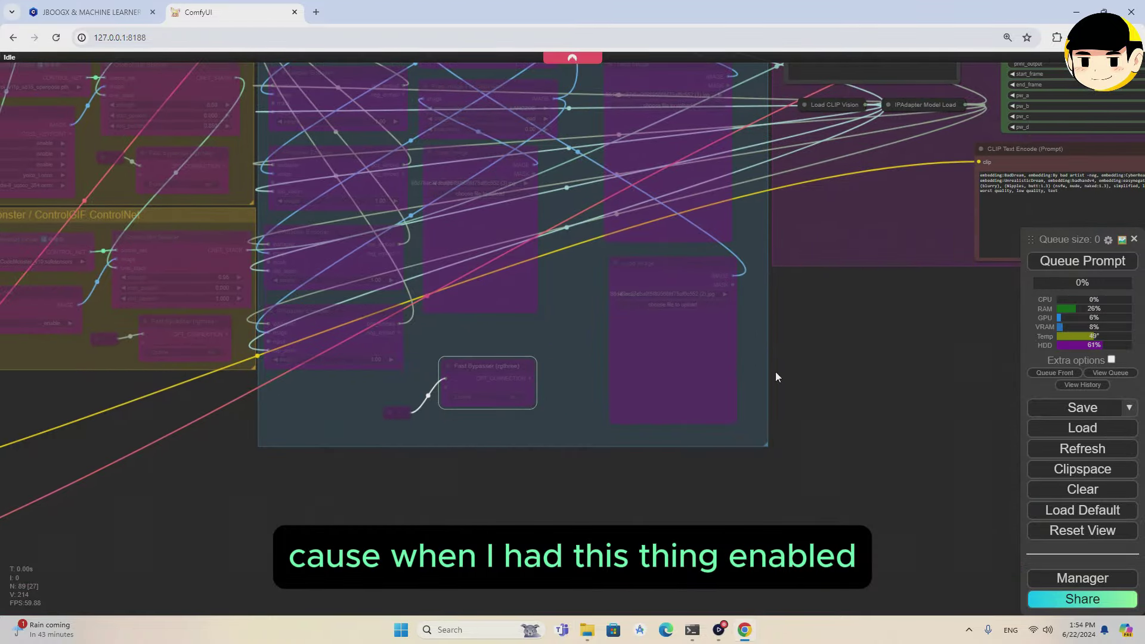
pyautogui.moveTo(843, 384); pyautogui.dragTo(894, 611)
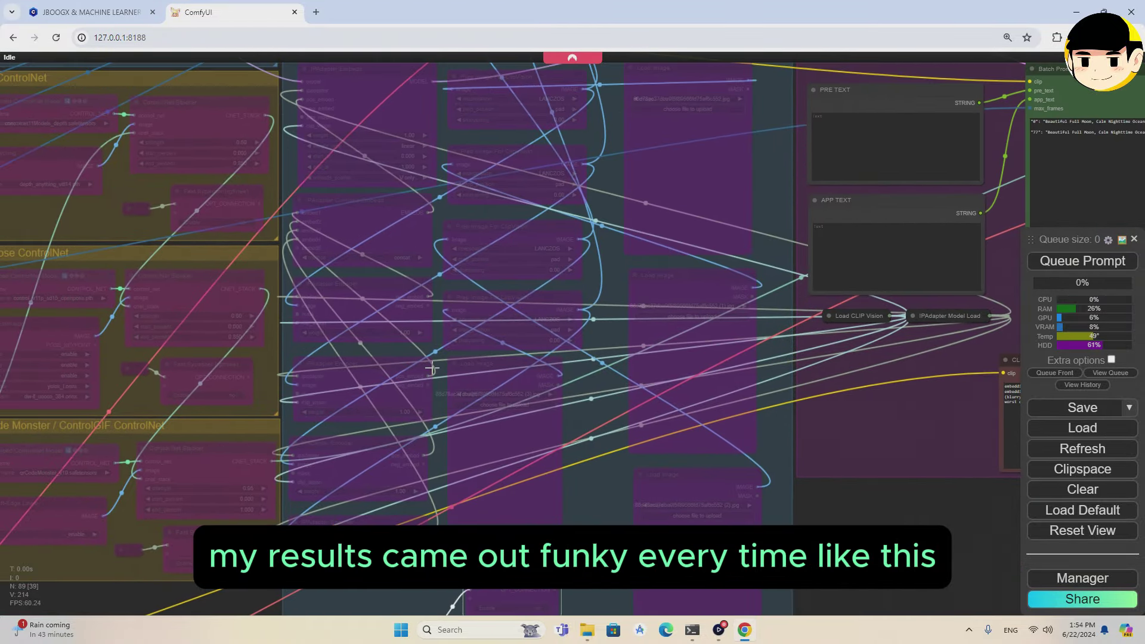
pyautogui.hotkey('alt', 'Tab')
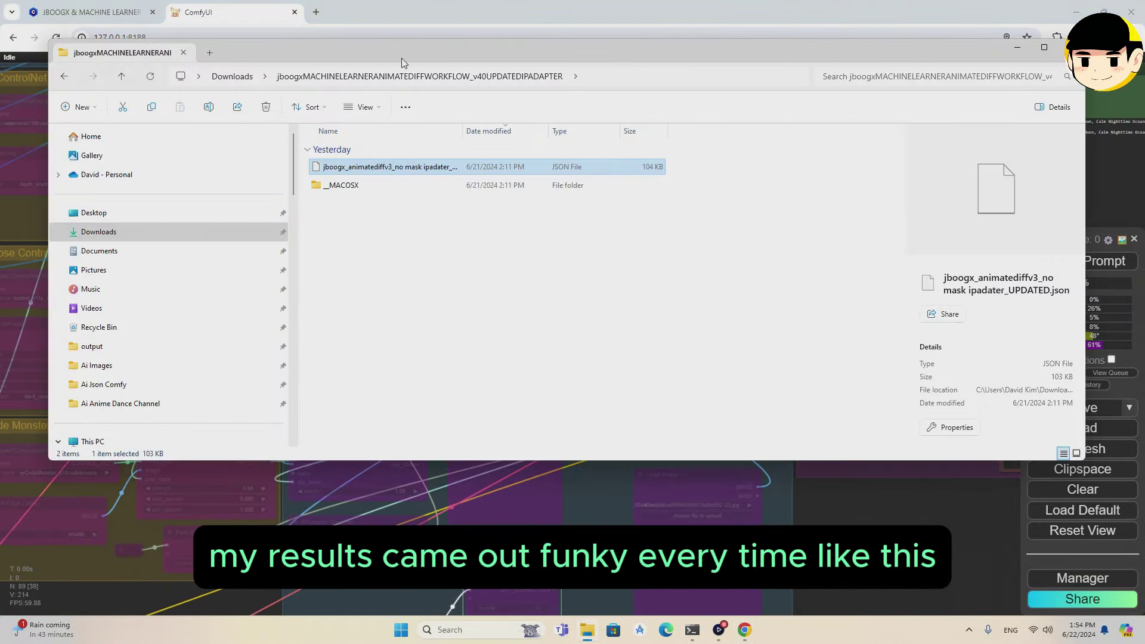
pyautogui.moveTo(403, 66); pyautogui.dragTo(104, 65)
pyautogui.hotkey('alt', 'Tab')
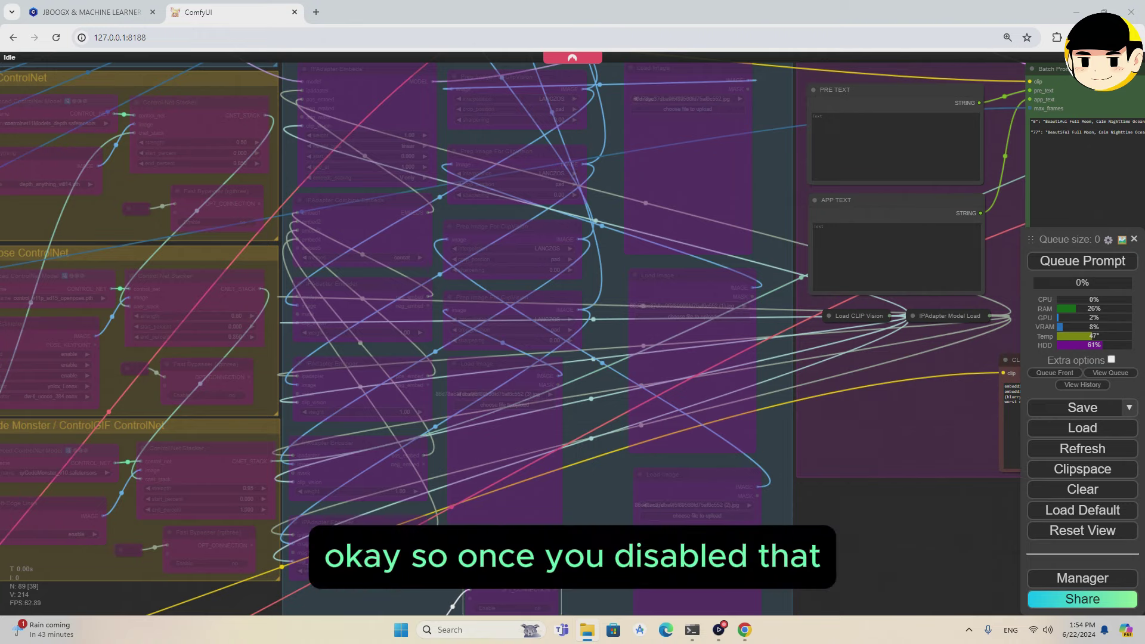
# Step: Upload GirlDancingSkirt.mp4 into the Load Video (Upload) node
pyautogui.moveTo(163, 504); pyautogui.dragTo(658, 481)
pyautogui.moveTo(85, 495); pyautogui.dragTo(302, 398)
pyautogui.click(293, 370)
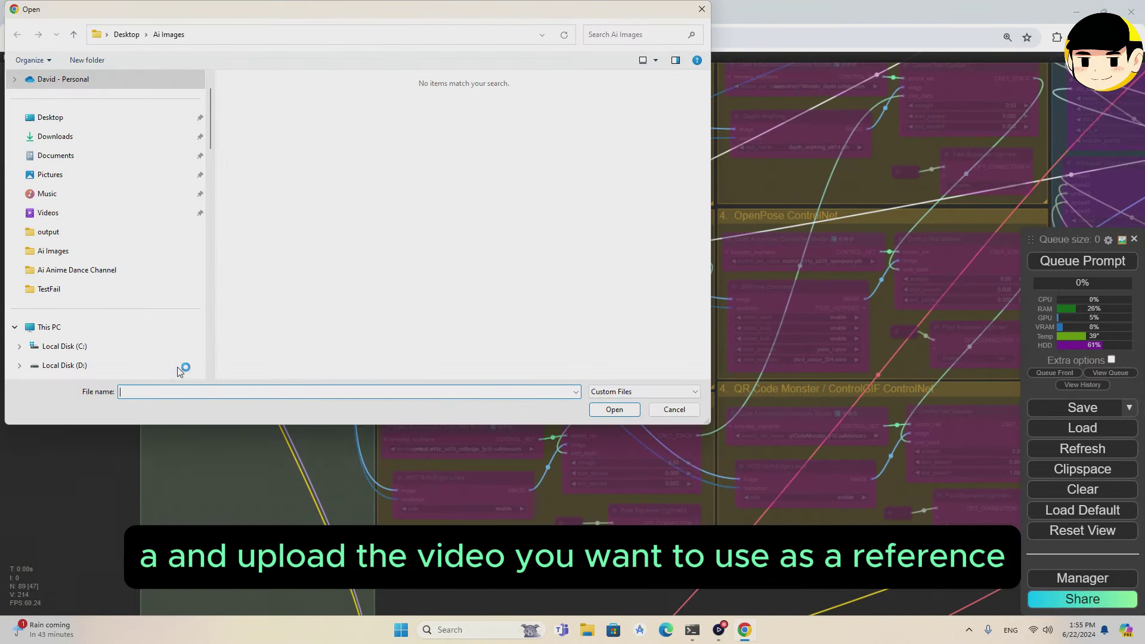
pyautogui.press('Escape')
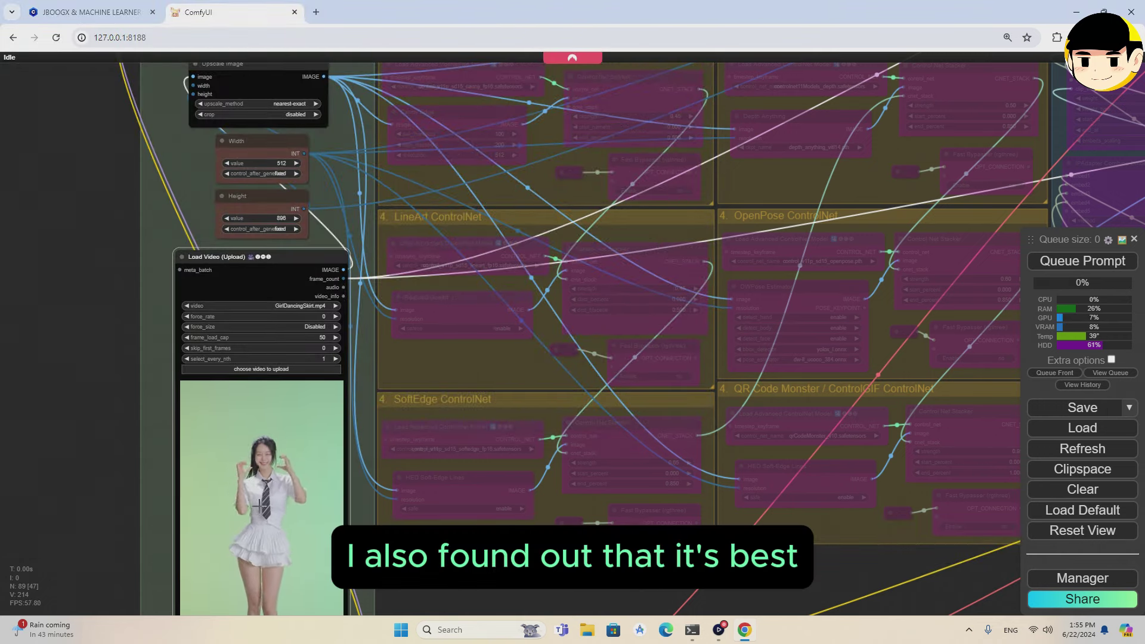
pyautogui.moveTo(106, 414); pyautogui.dragTo(106, 485)
pyautogui.moveTo(113, 319); pyautogui.dragTo(114, 452)
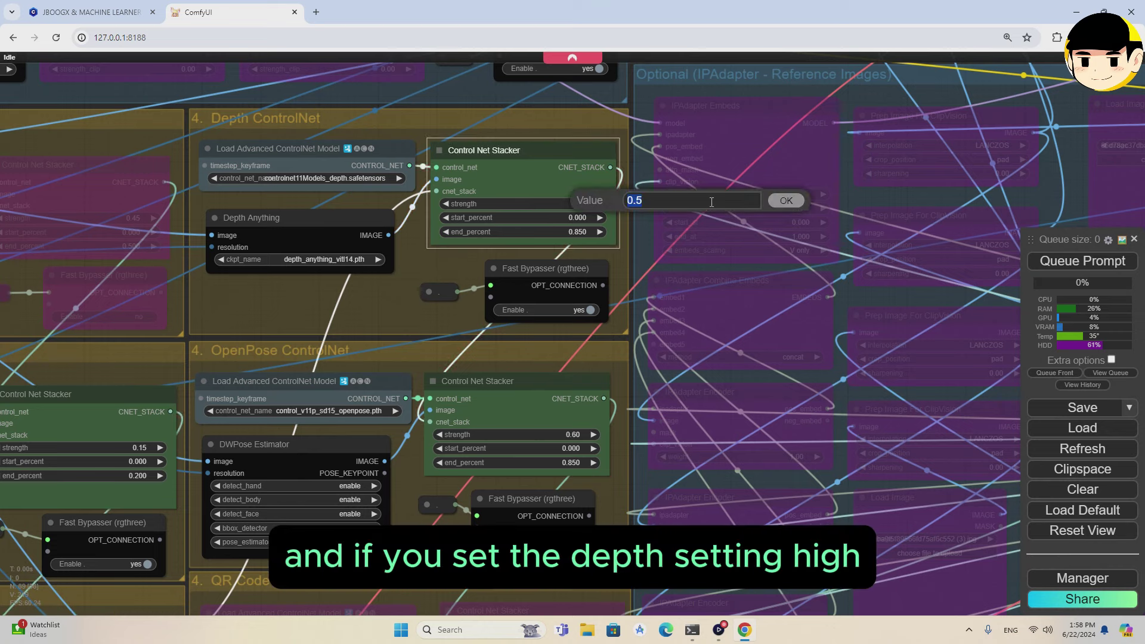
# Step: Confirm 0.6 as the Depth ControlNet stacker strength
pyautogui.press('Return')
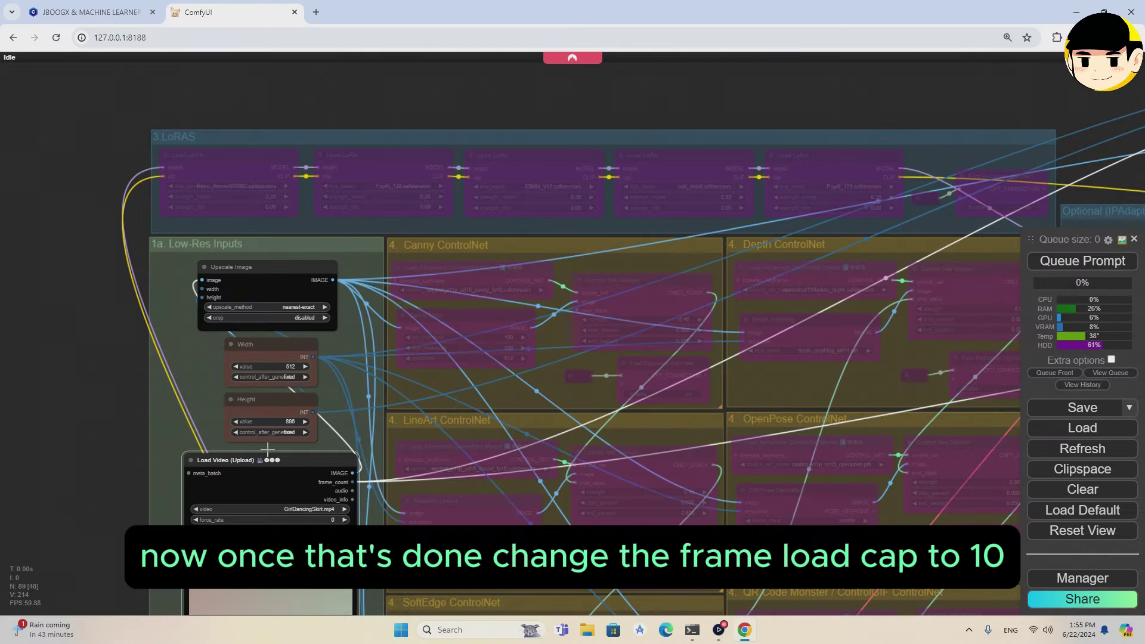
# Step: Set Load Video's frame_load_cap to 10
pyautogui.moveTo(113, 527); pyautogui.dragTo(110, 354)
pyautogui.scroll(3, 322, 361)
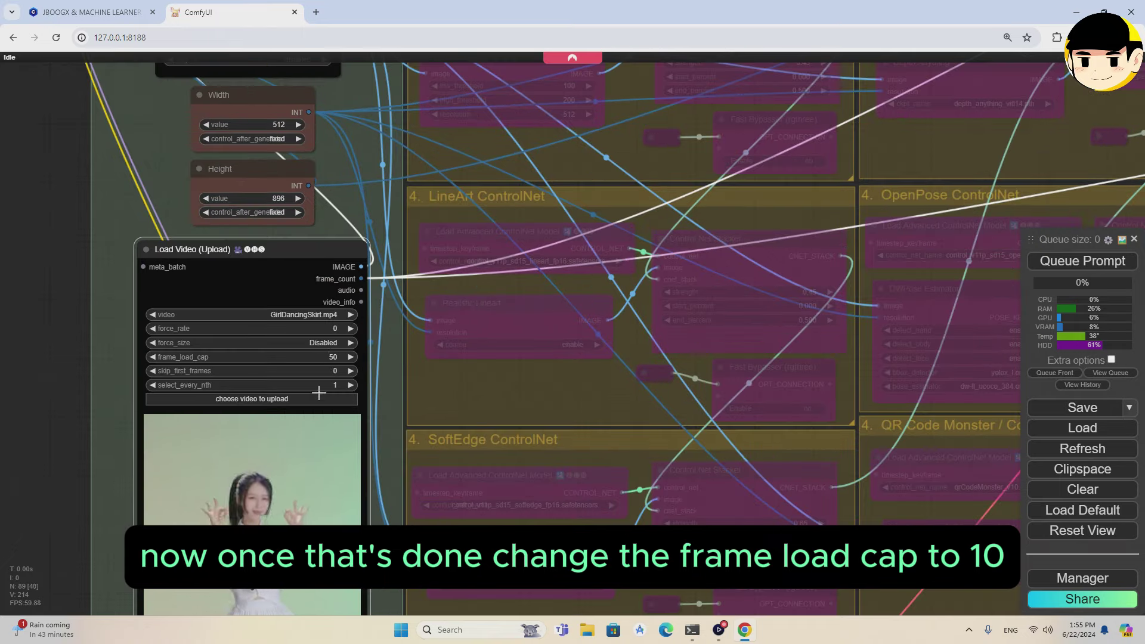
pyautogui.click(328, 357)
pyautogui.write('10')
pyautogui.press('Return')
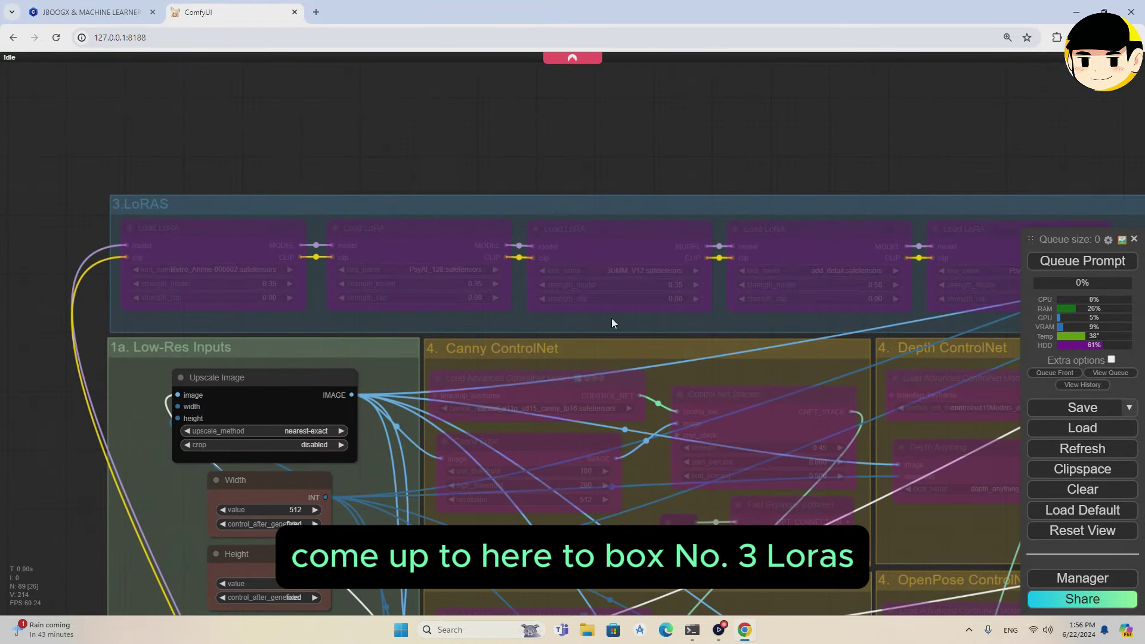
# Step: Enable the LoRA group and bypass the fourth and fifth LoRA nodes
pyautogui.moveTo(612, 323); pyautogui.dragTo(107, 359)
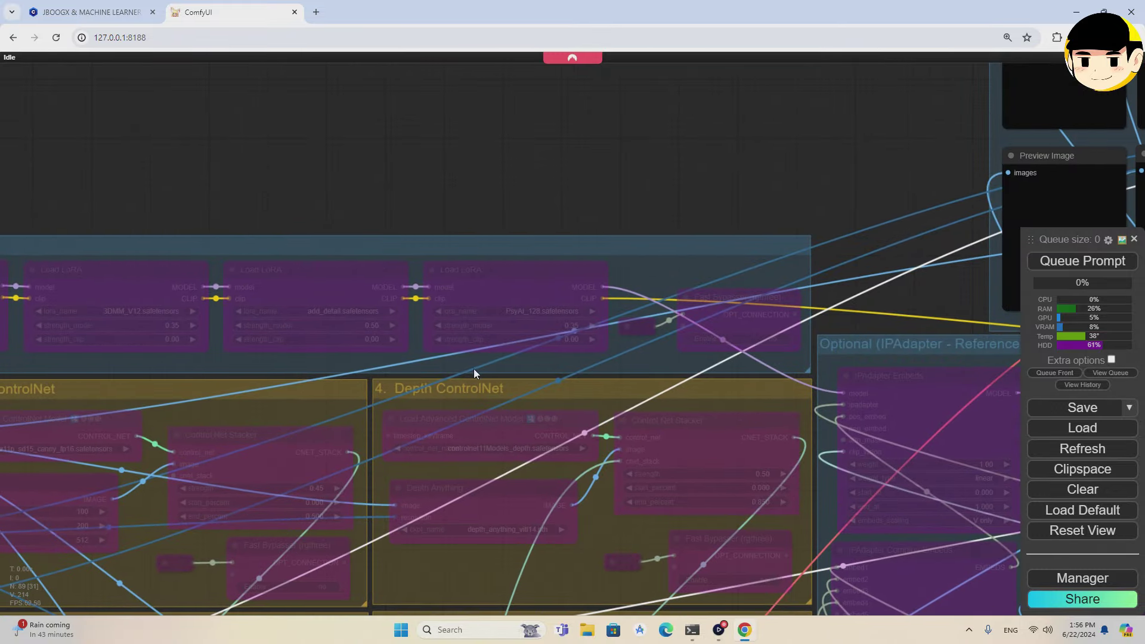
pyautogui.click(729, 339)
pyautogui.moveTo(275, 228); pyautogui.dragTo(643, 142)
pyautogui.rightClick(524, 236)
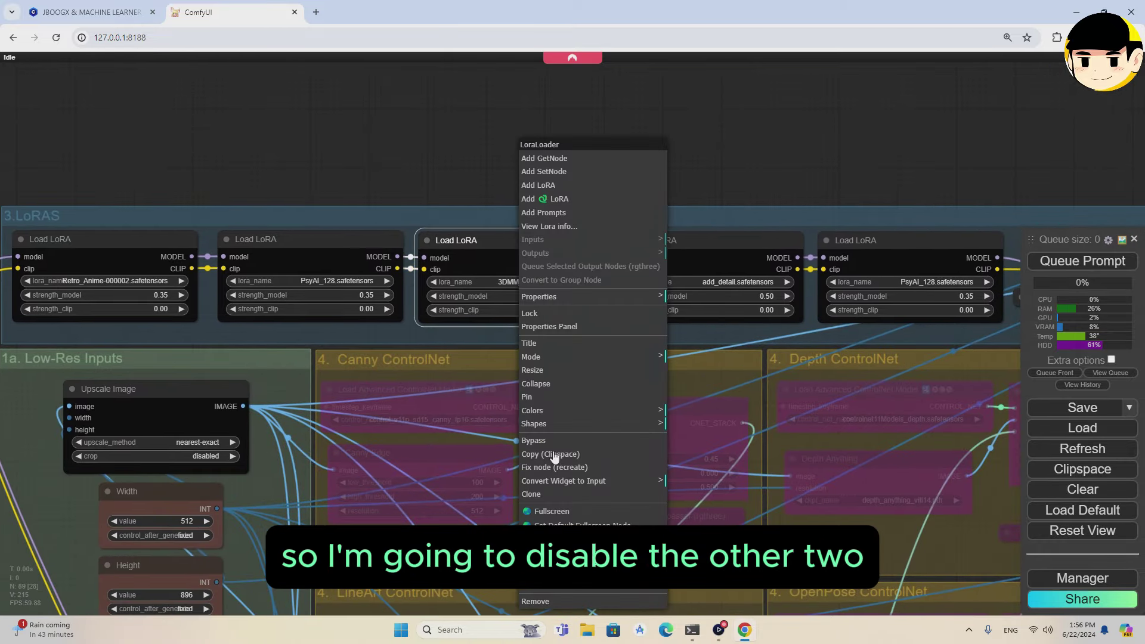
pyautogui.click(737, 232)
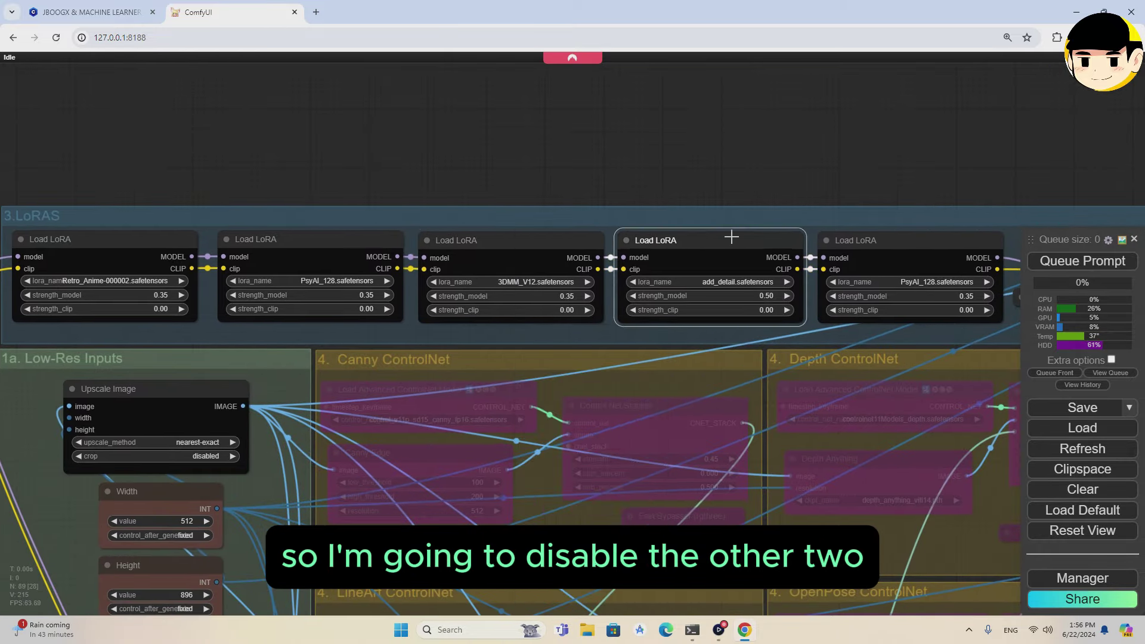
pyautogui.rightClick(732, 237)
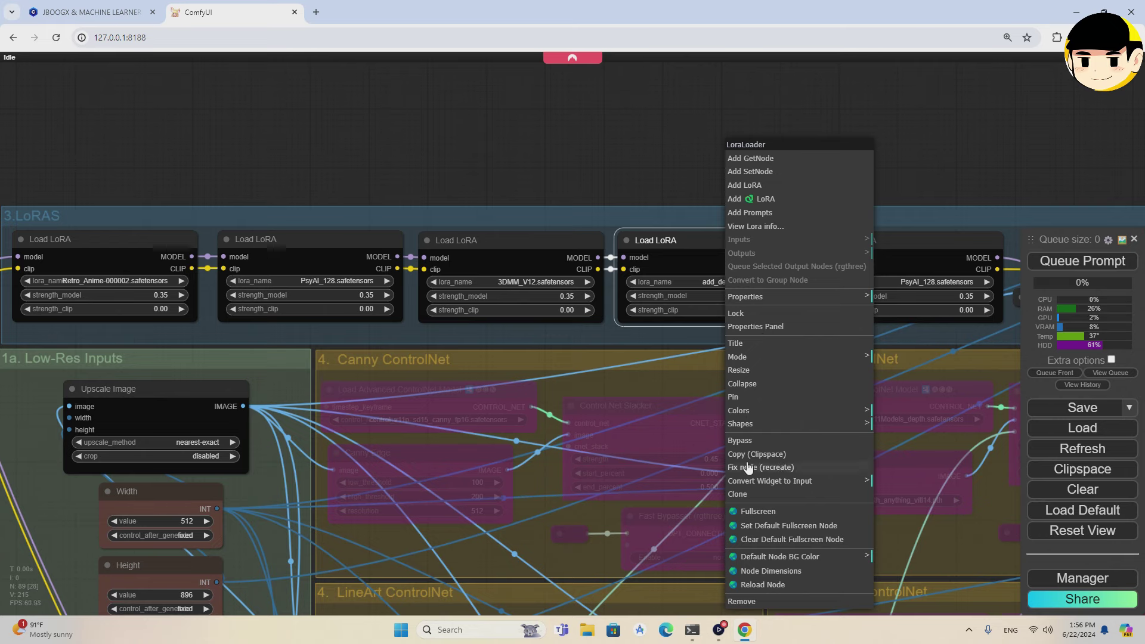
pyautogui.click(739, 440)
pyautogui.rightClick(882, 260)
pyautogui.click(909, 440)
# Step: Choose LoRA files: Mitsuri.safetensors in the first node, add_detail.safetensors in the third
pyautogui.moveTo(791, 143); pyautogui.dragTo(545, 127)
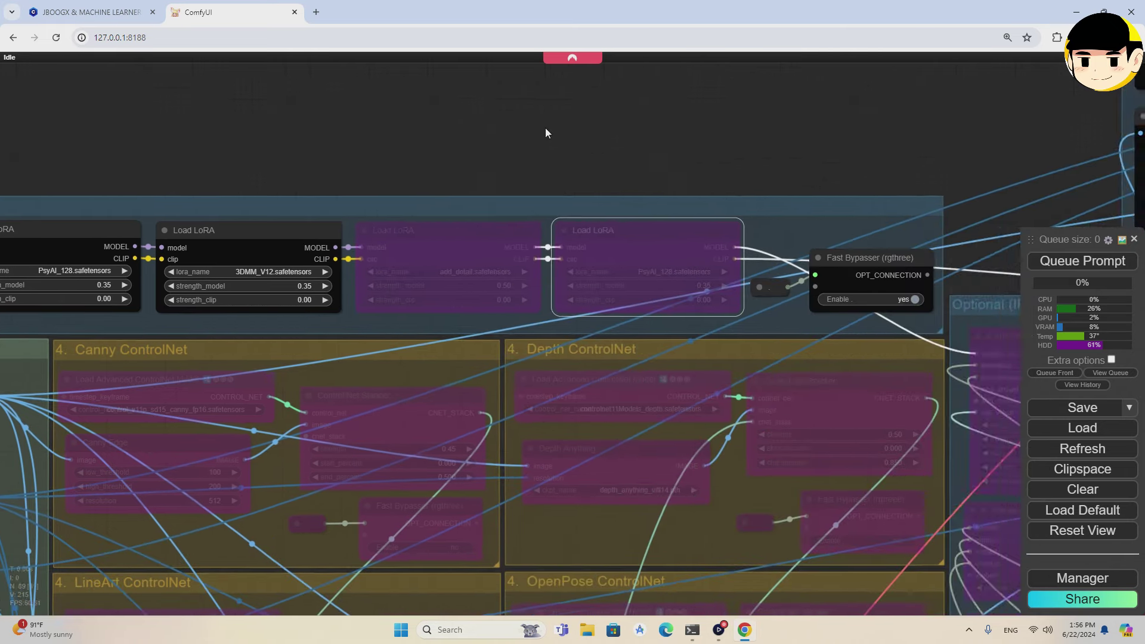
pyautogui.scroll(-3, 517, 151)
pyautogui.click(380, 268)
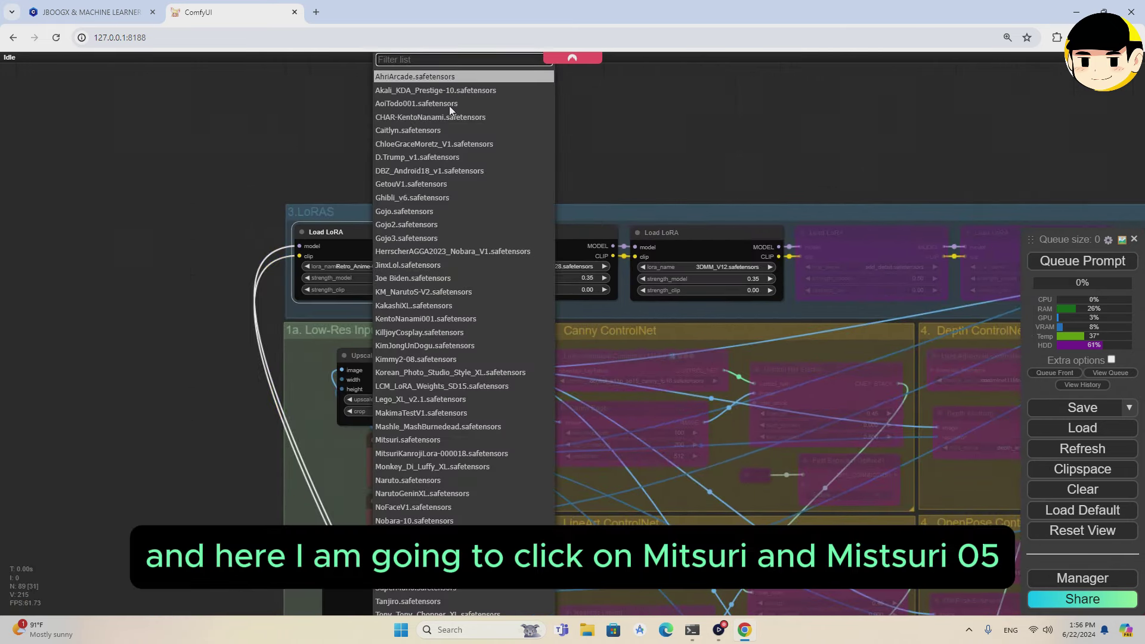
pyautogui.scroll(-1, 444, 417)
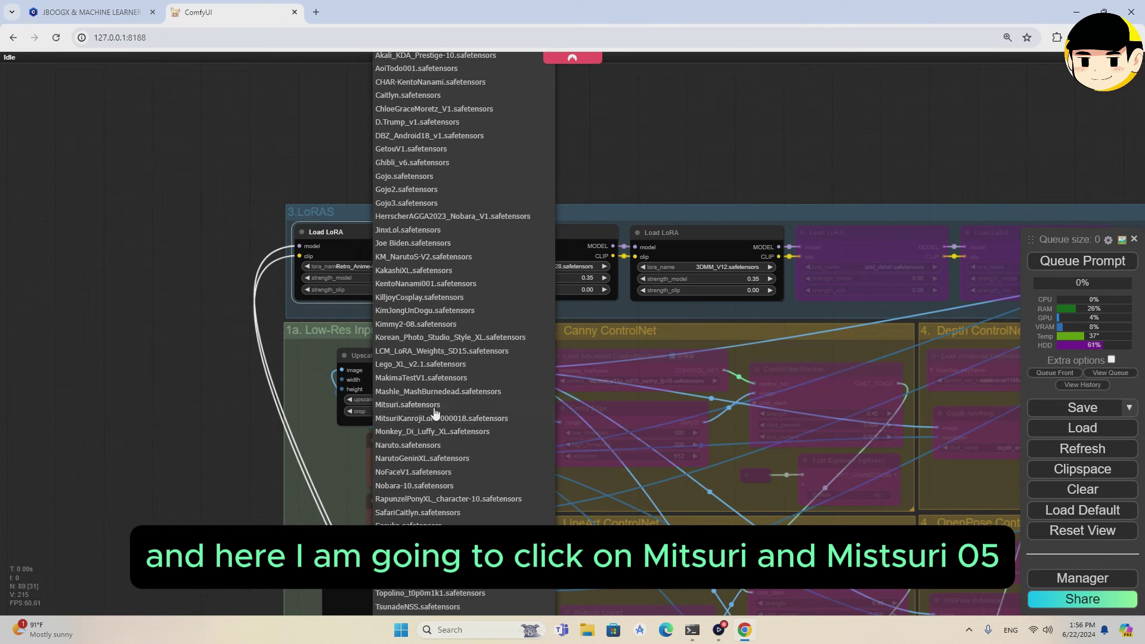
pyautogui.click(417, 405)
pyautogui.click(526, 265)
pyautogui.scroll(-8, 630, 473)
pyautogui.scroll(-1, 870, 355)
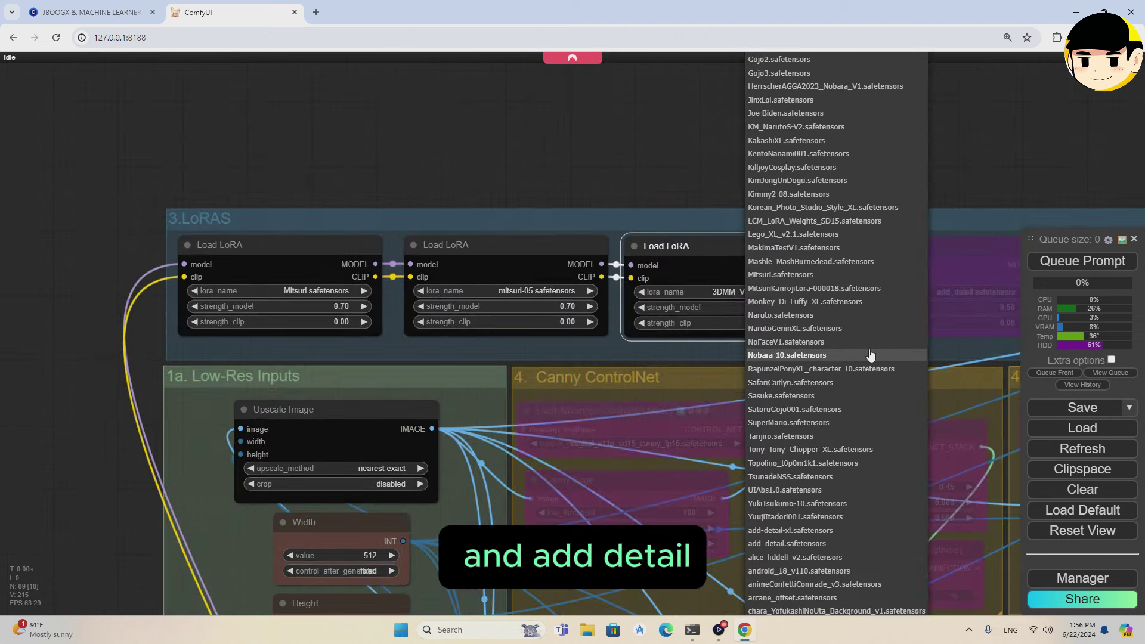
pyautogui.scroll(-1, 871, 355)
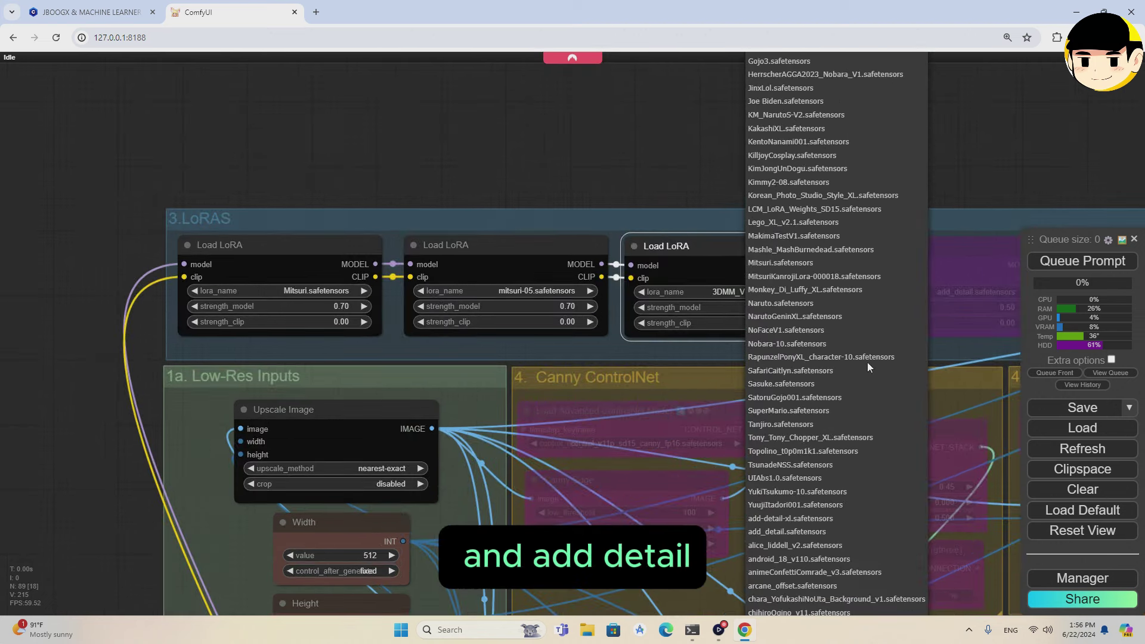
pyautogui.click(812, 530)
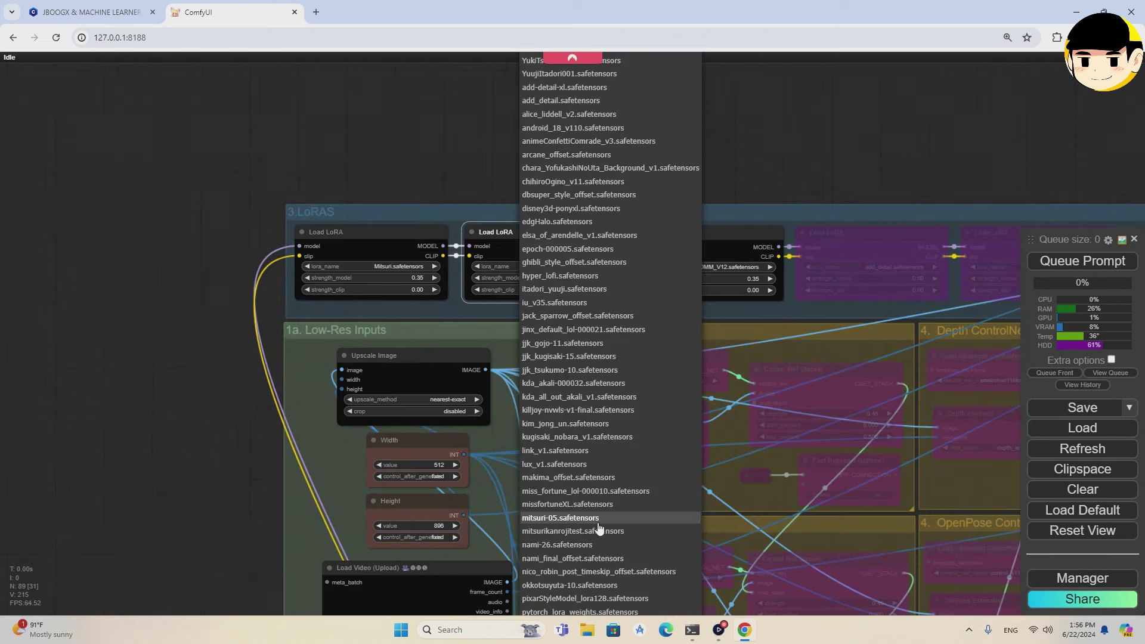
pyautogui.click(596, 519)
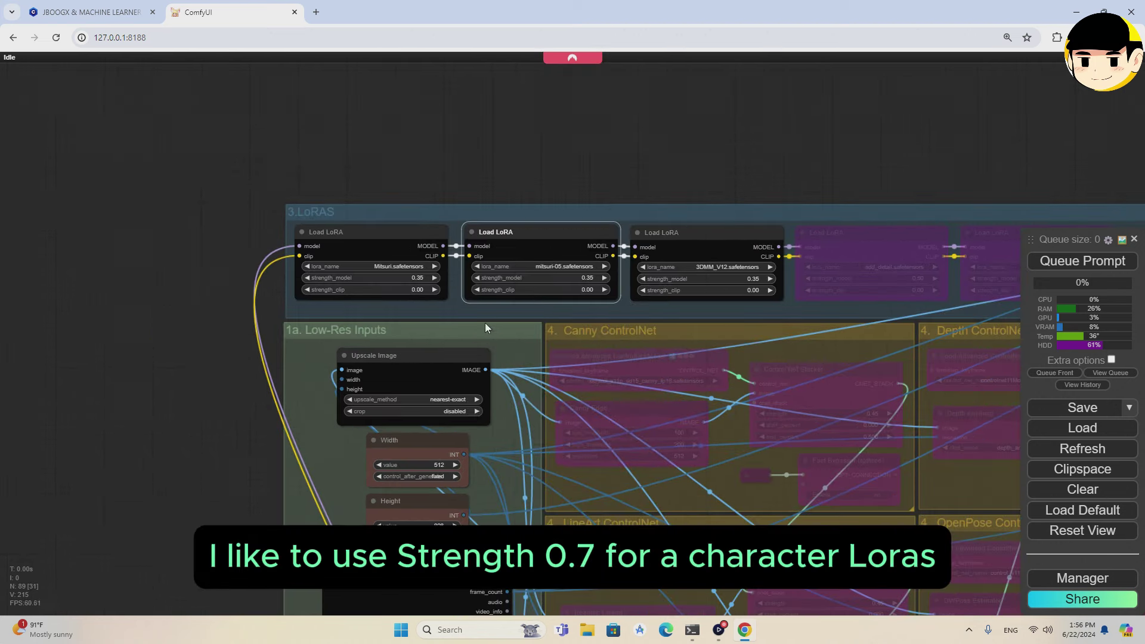
# Step: Set model strength 0.7 on both Mitsuri LoRAs and 0.6 on add_detail
pyautogui.scroll(3, 648, 196)
pyautogui.click(351, 307)
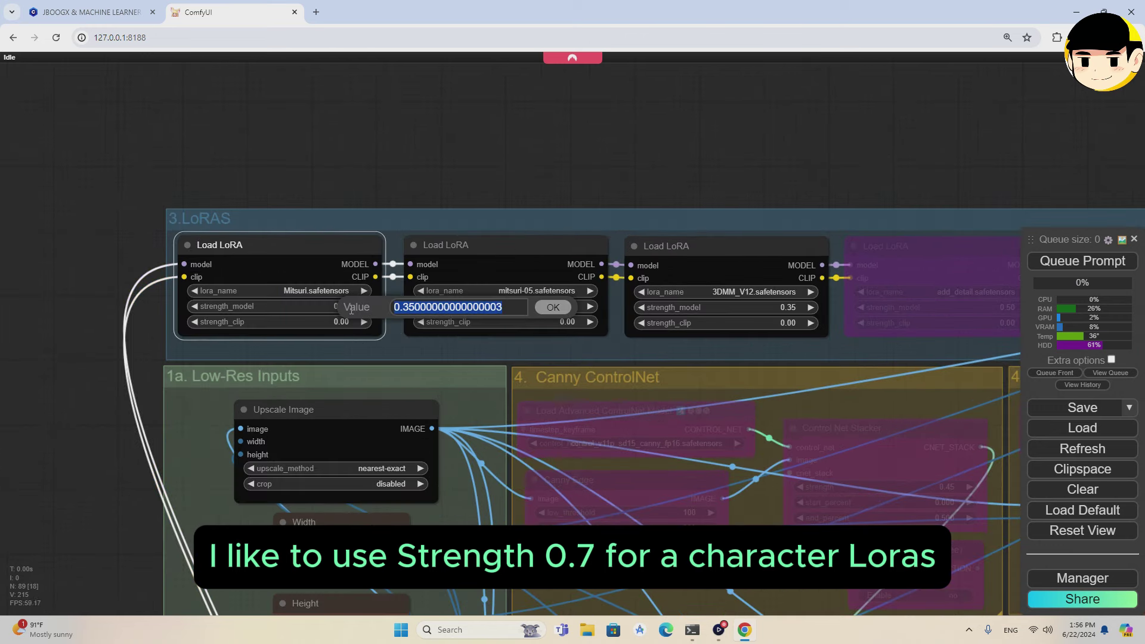
pyautogui.write('0.7')
pyautogui.press('Return')
pyautogui.click(569, 307)
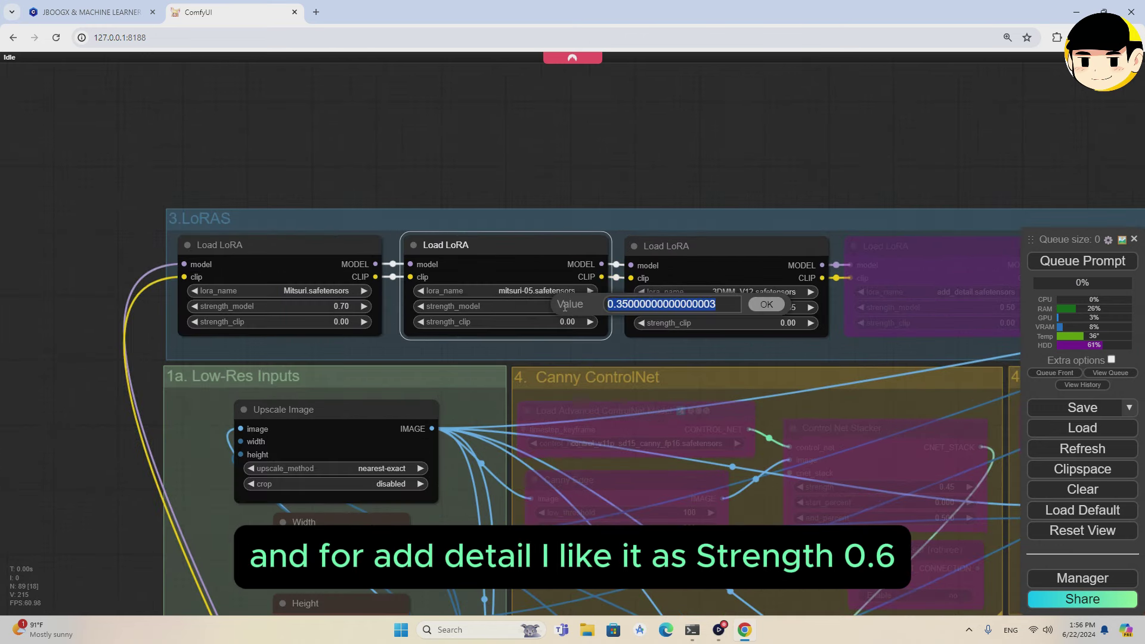
pyautogui.write('0.7')
pyautogui.press('Return')
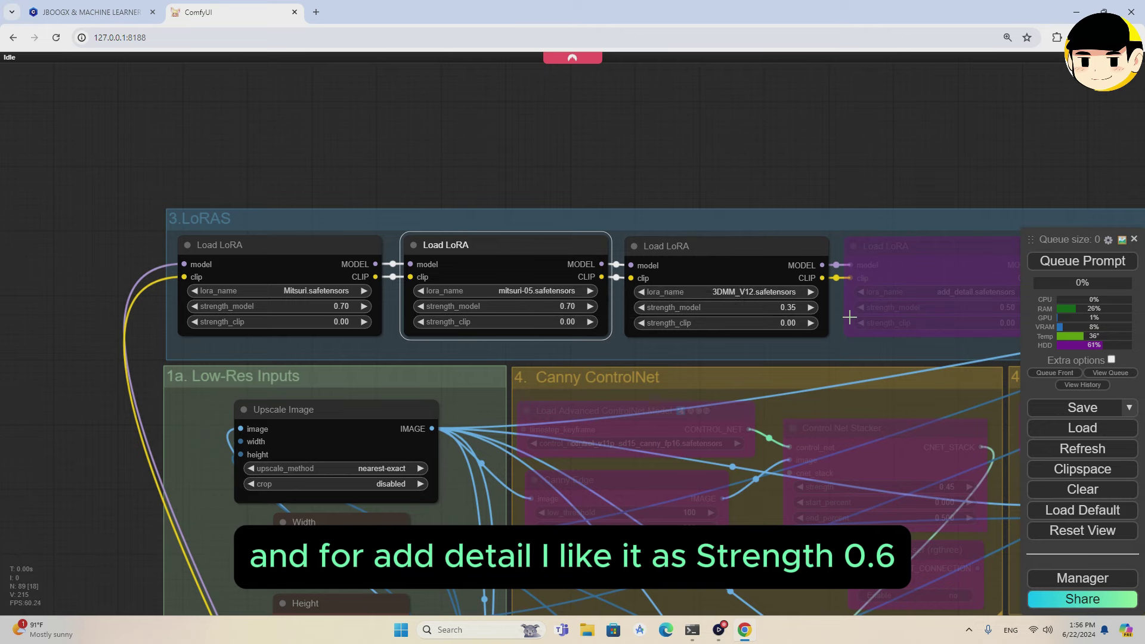
pyautogui.click(750, 292)
pyautogui.click(761, 322)
pyautogui.click(788, 307)
pyautogui.write('0.6')
pyautogui.press('Return')
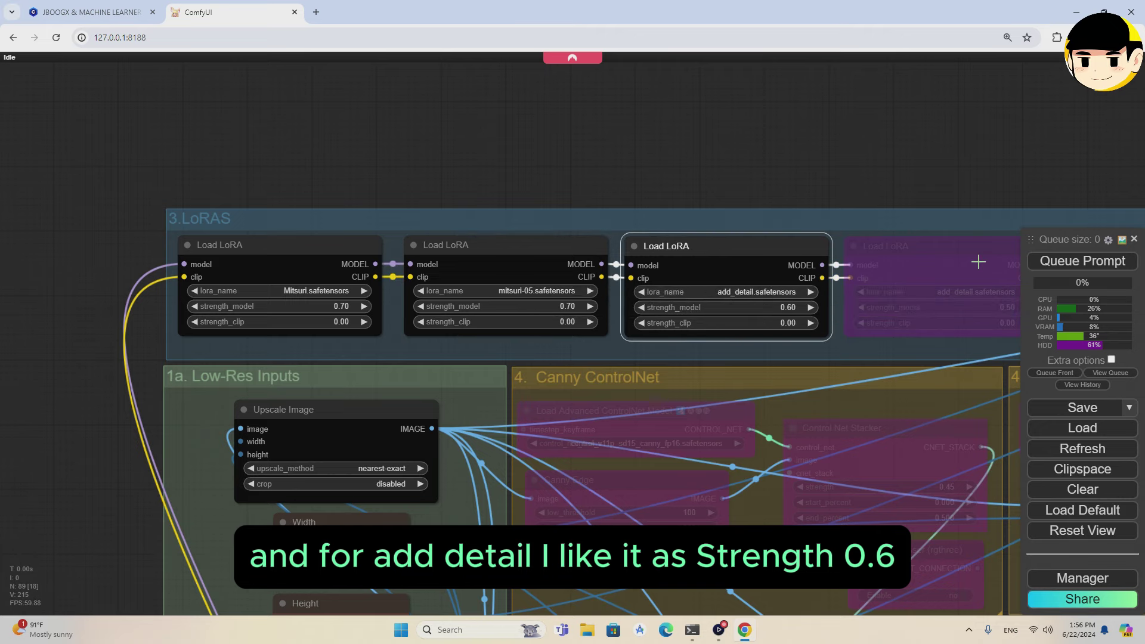
# Step: Switch the checkpoint to anything_inkBase.safetensors
pyautogui.scroll(-5, 746, 183)
pyautogui.scroll(-3, 109, 442)
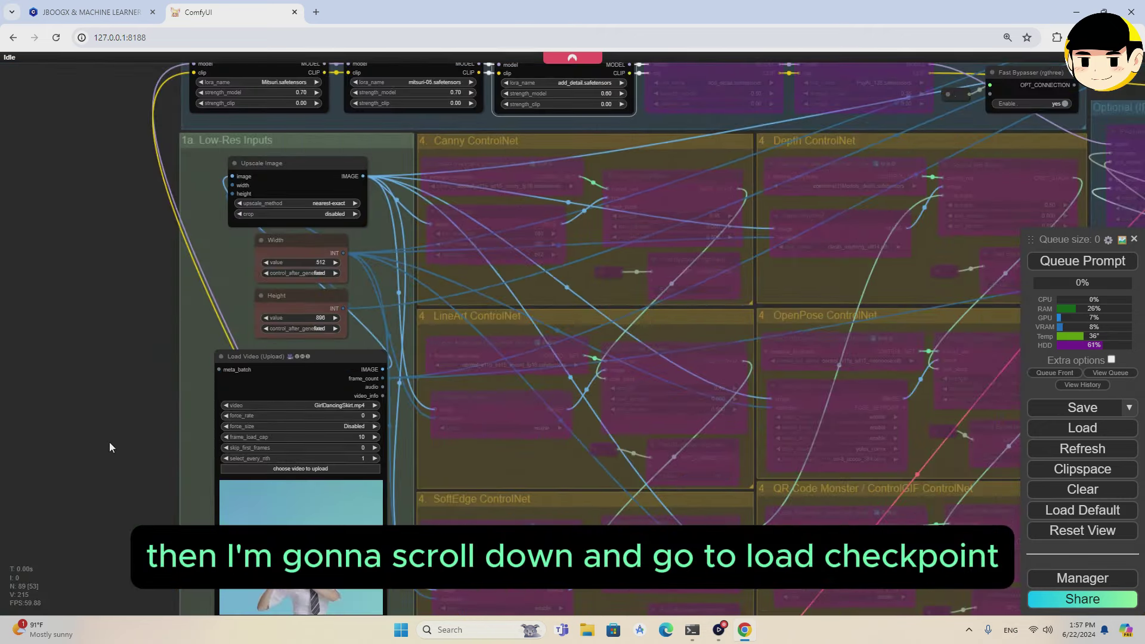
pyautogui.moveTo(109, 442); pyautogui.dragTo(28, 115)
pyautogui.scroll(4, 454, 471)
pyautogui.scroll(5, 565, 345)
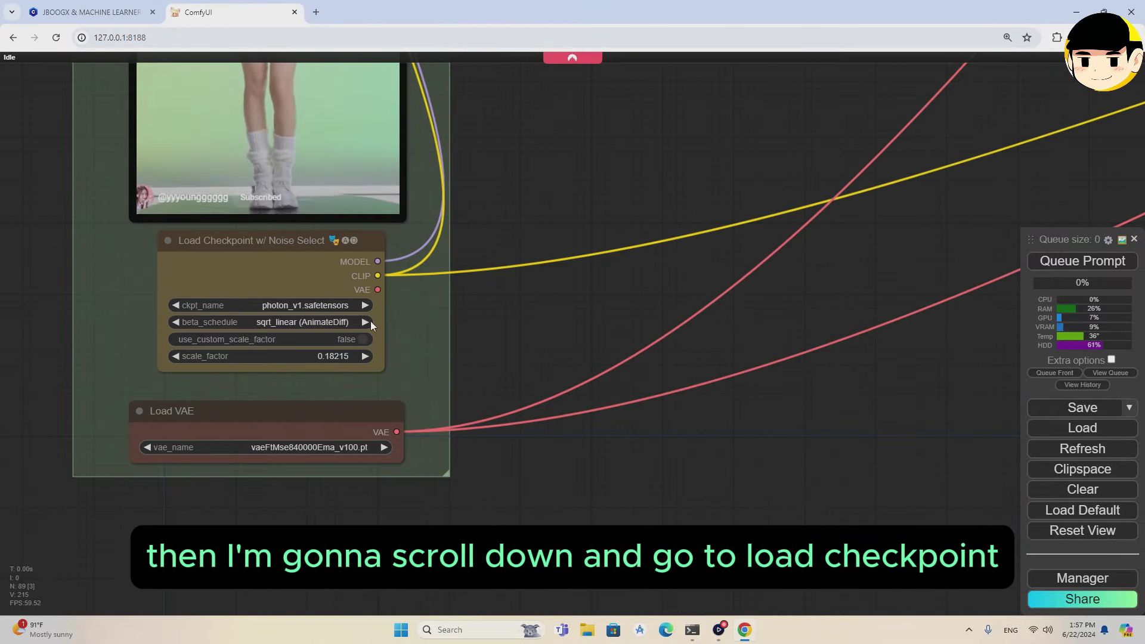
pyautogui.click(310, 305)
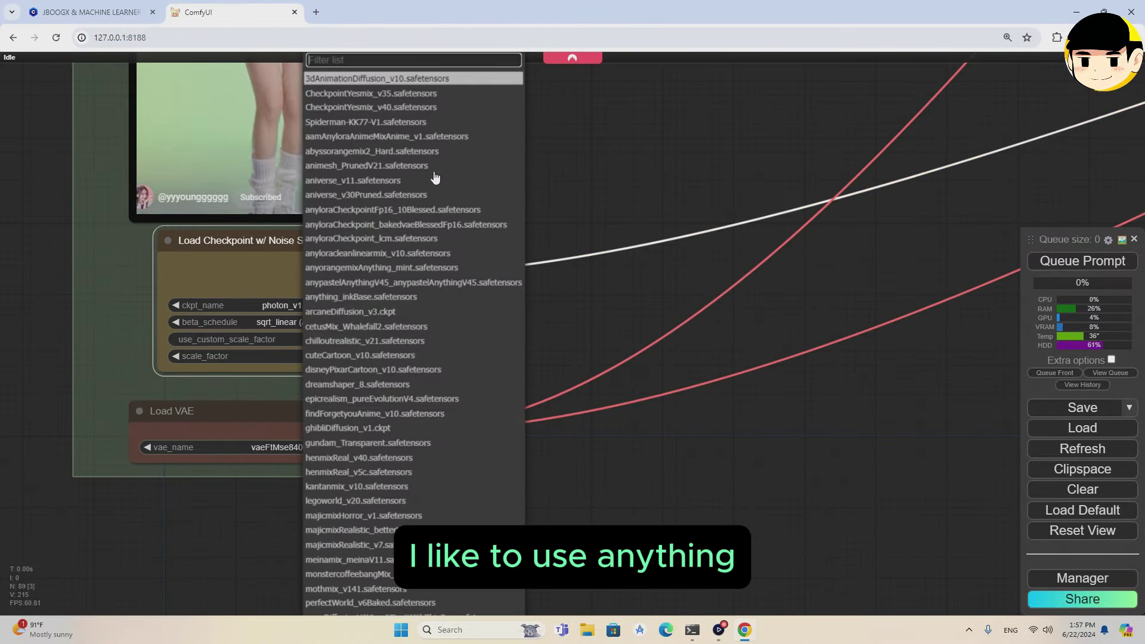
pyautogui.click(373, 297)
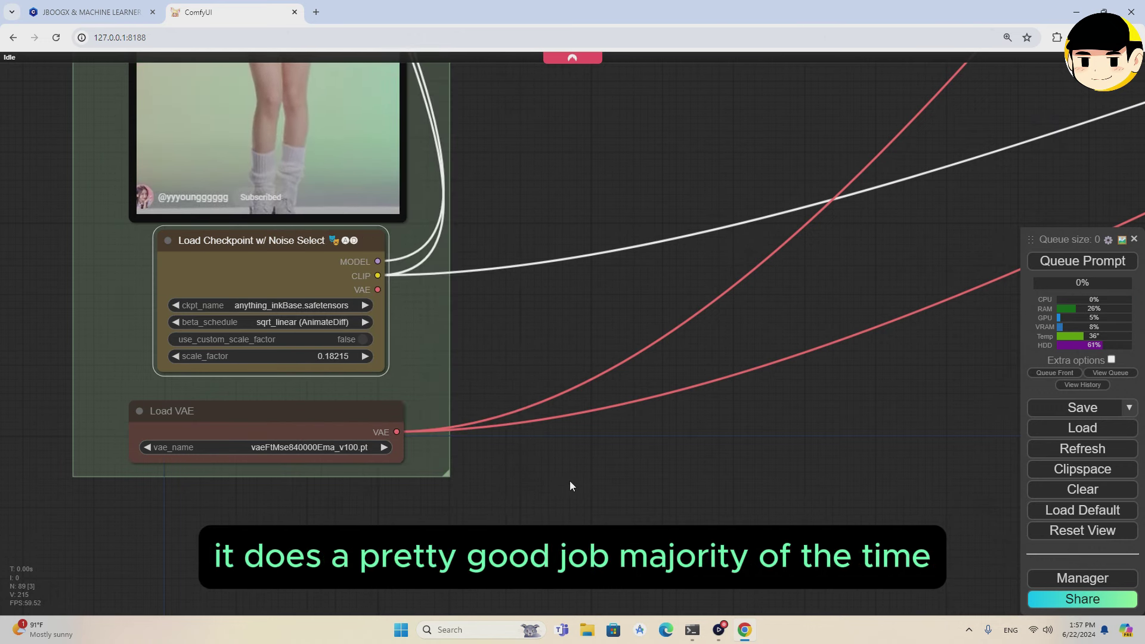
# Step: Set Load VAE to vae-ft-mse-840000-ema-pruned.safetensors
pyautogui.click(318, 452)
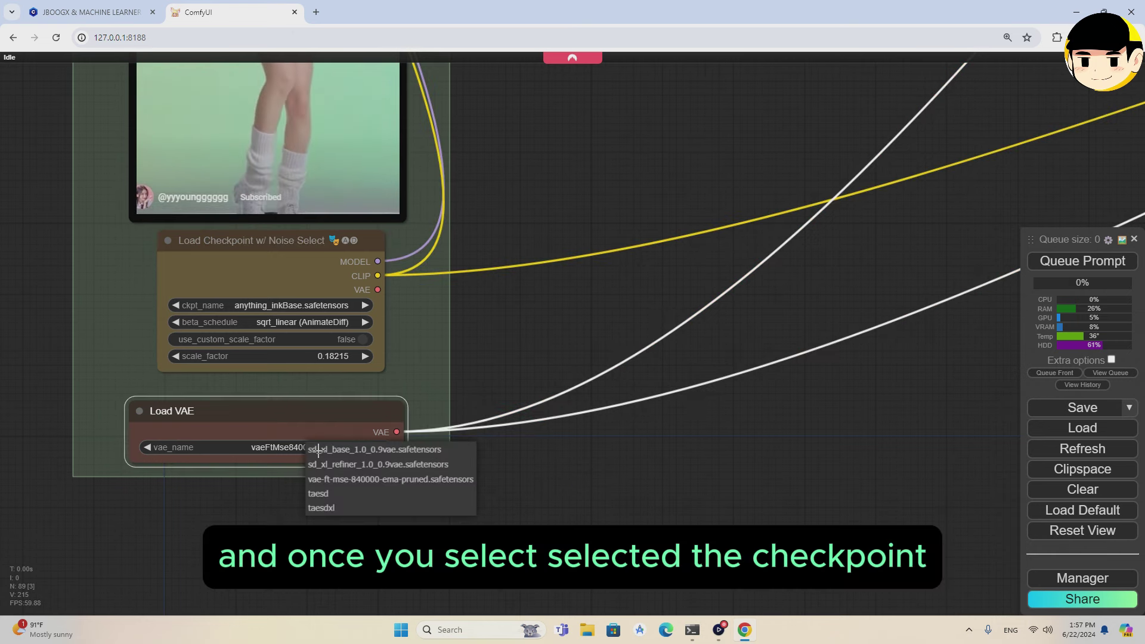
pyautogui.click(382, 479)
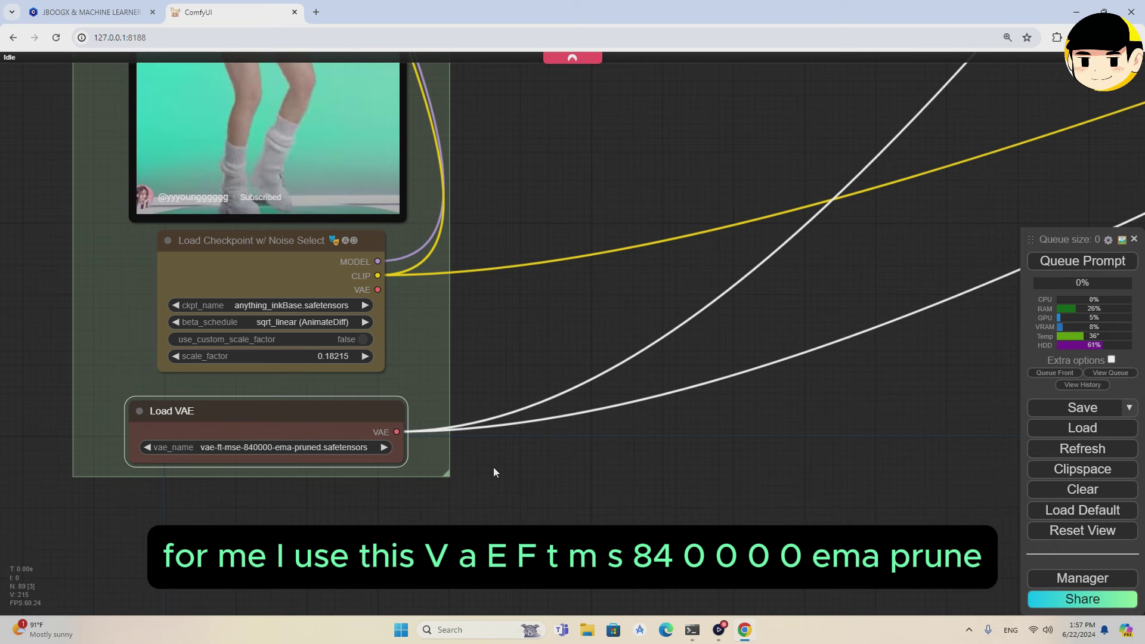
pyautogui.moveTo(659, 450); pyautogui.dragTo(742, 506)
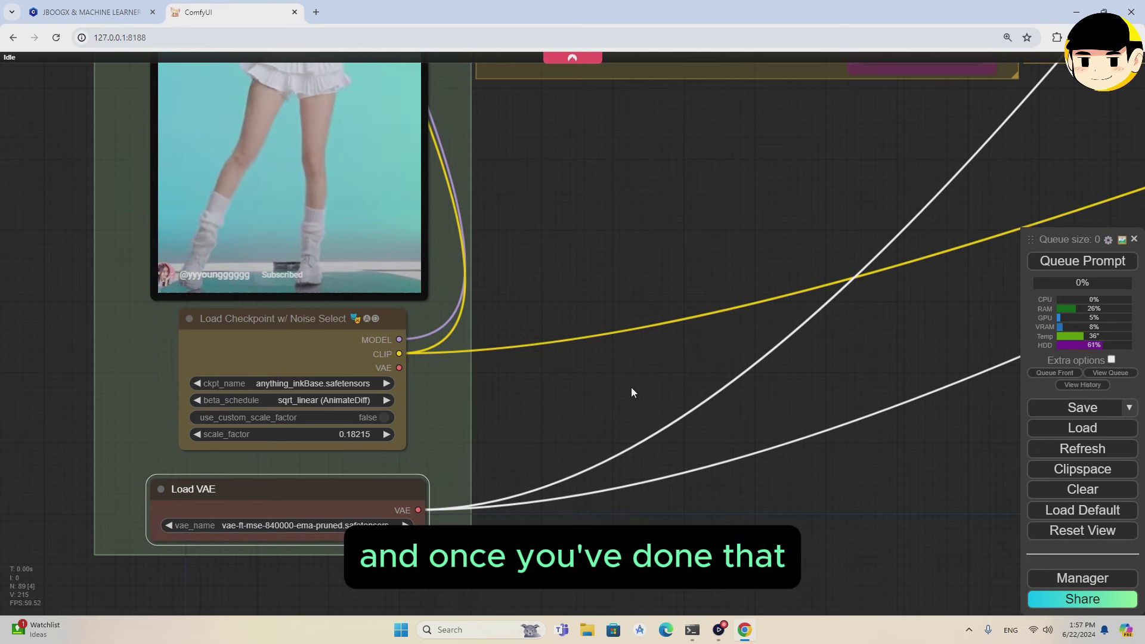
# Step: Enable the LineArt, SoftEdge, OpenPose and Depth ControlNet groups
pyautogui.moveTo(644, 376); pyautogui.dragTo(374, 272)
pyautogui.scroll(-2, 223, 591)
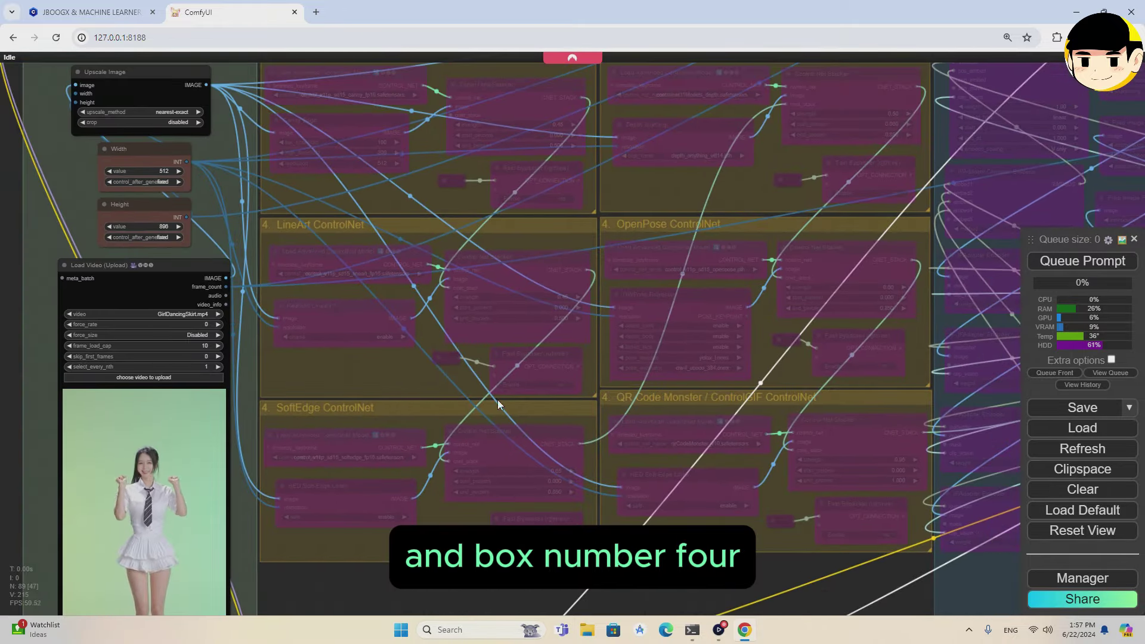
pyautogui.click(518, 386)
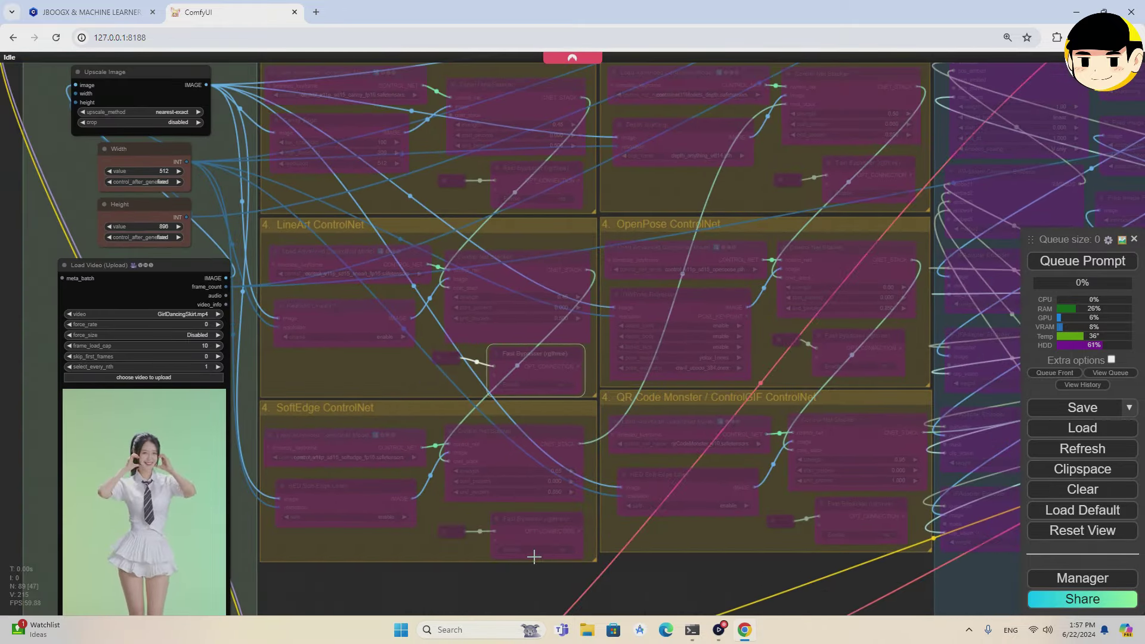
pyautogui.click(506, 385)
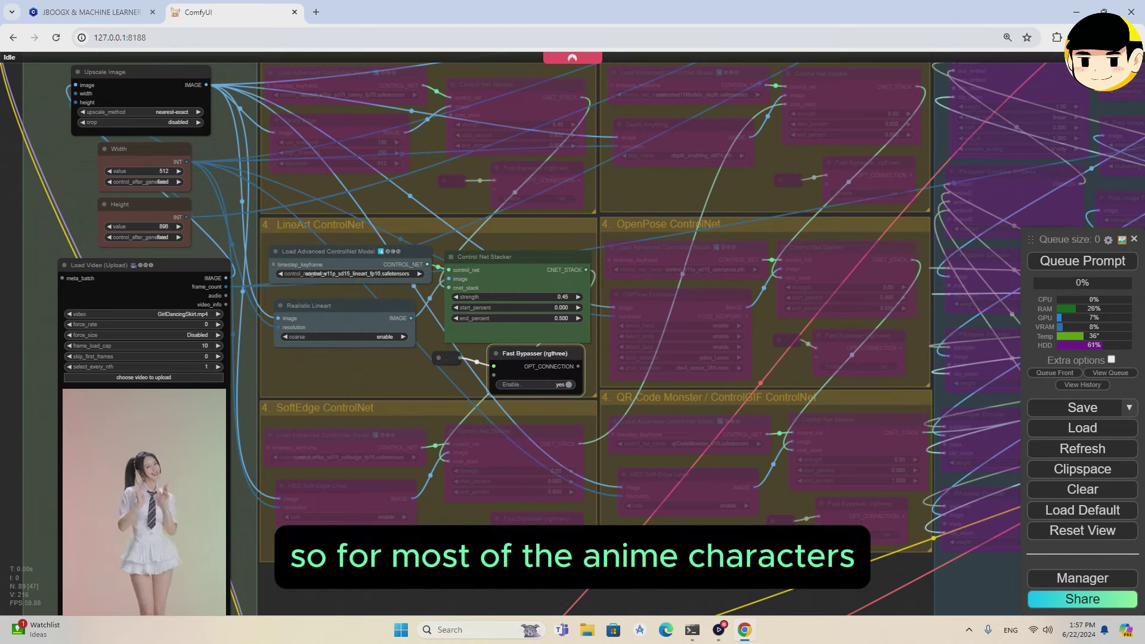
pyautogui.click(505, 550)
pyautogui.moveTo(867, 377); pyautogui.dragTo(583, 385)
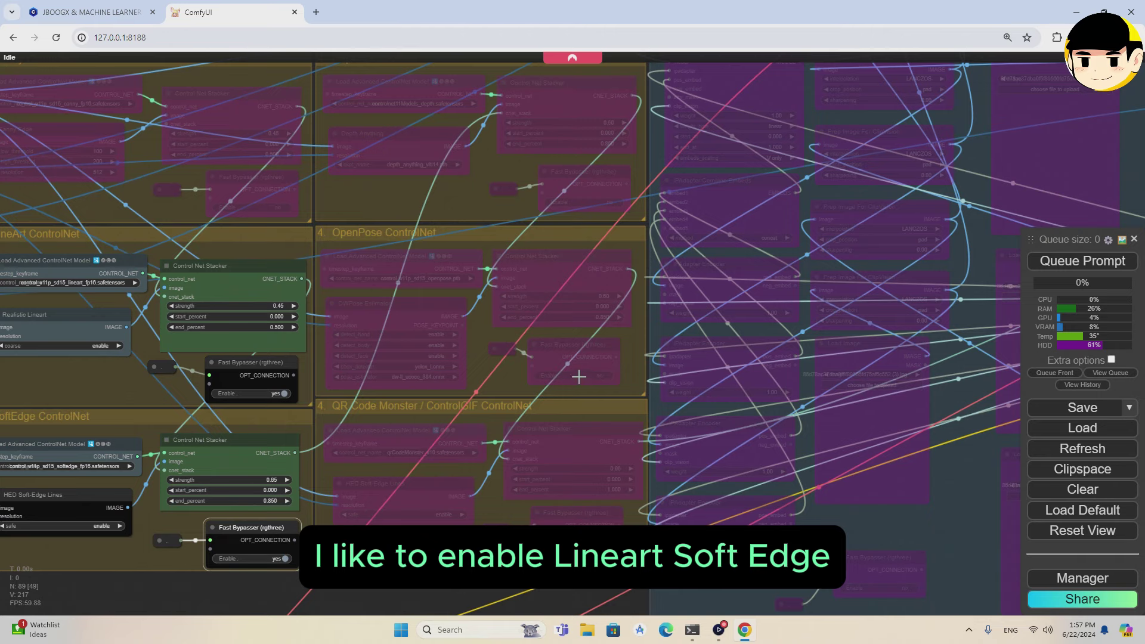
pyautogui.click(579, 375)
pyautogui.click(580, 202)
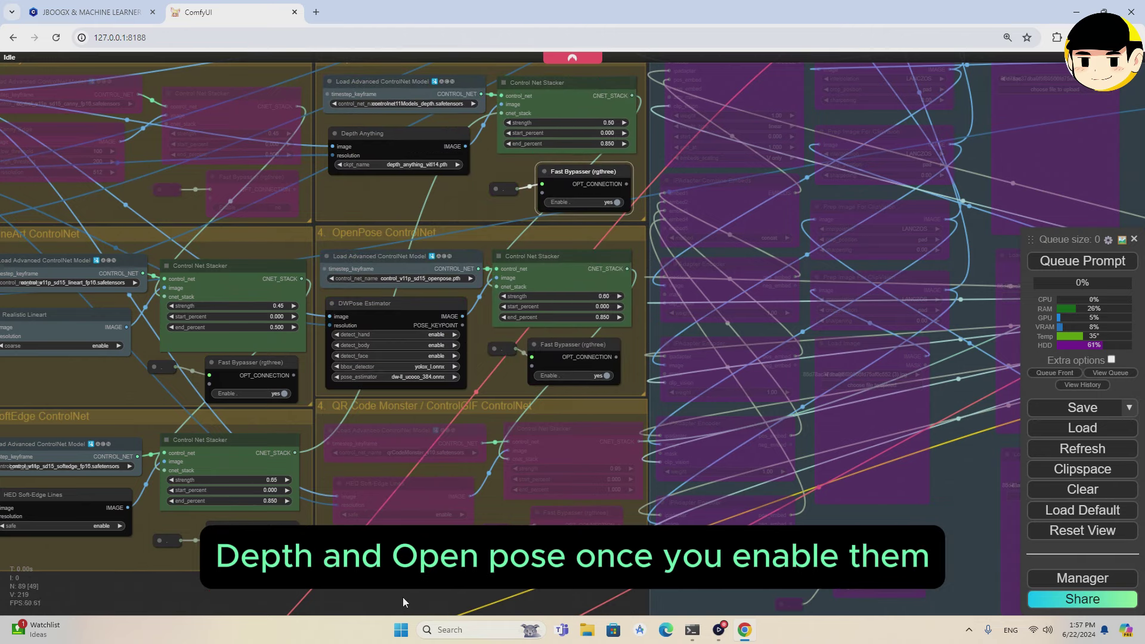
# Step: Switch the LineArt ControlNet model to control_v11p_sd15s2_lineart_anime_fp16.safetensors
pyautogui.scroll(-5, 568, 448)
pyautogui.scroll(8, 360, 355)
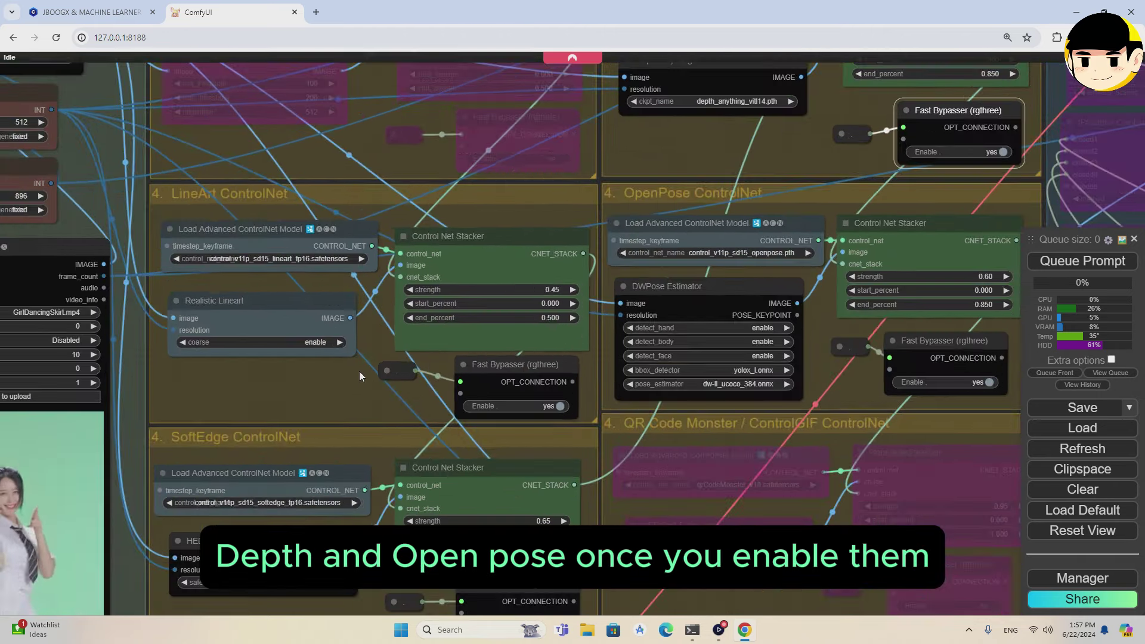
pyautogui.click(322, 260)
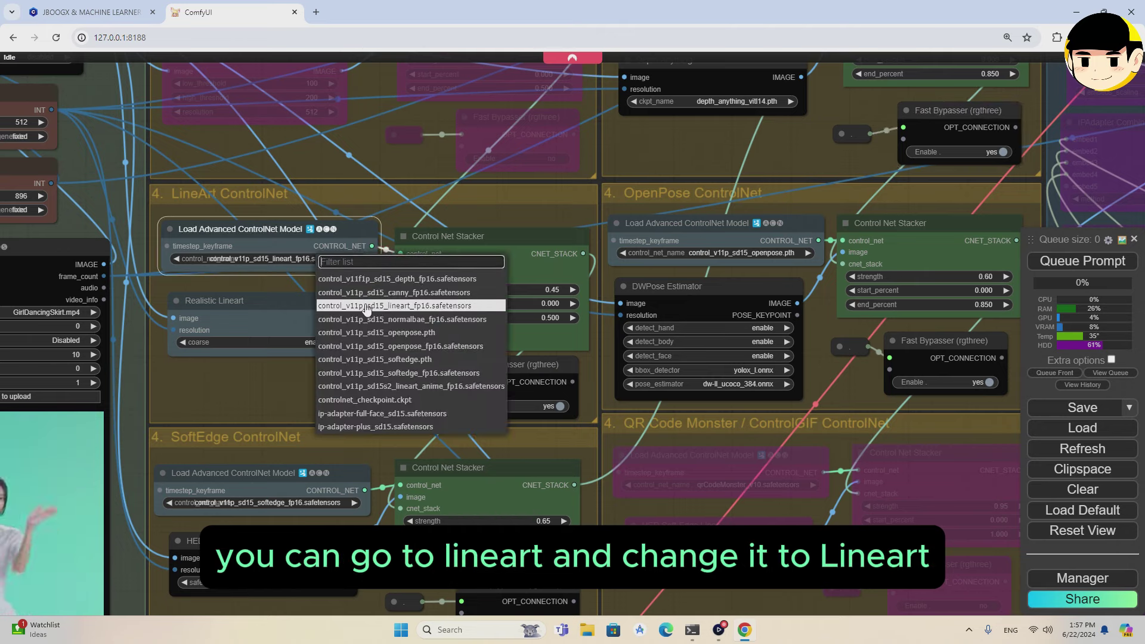
pyautogui.click(365, 386)
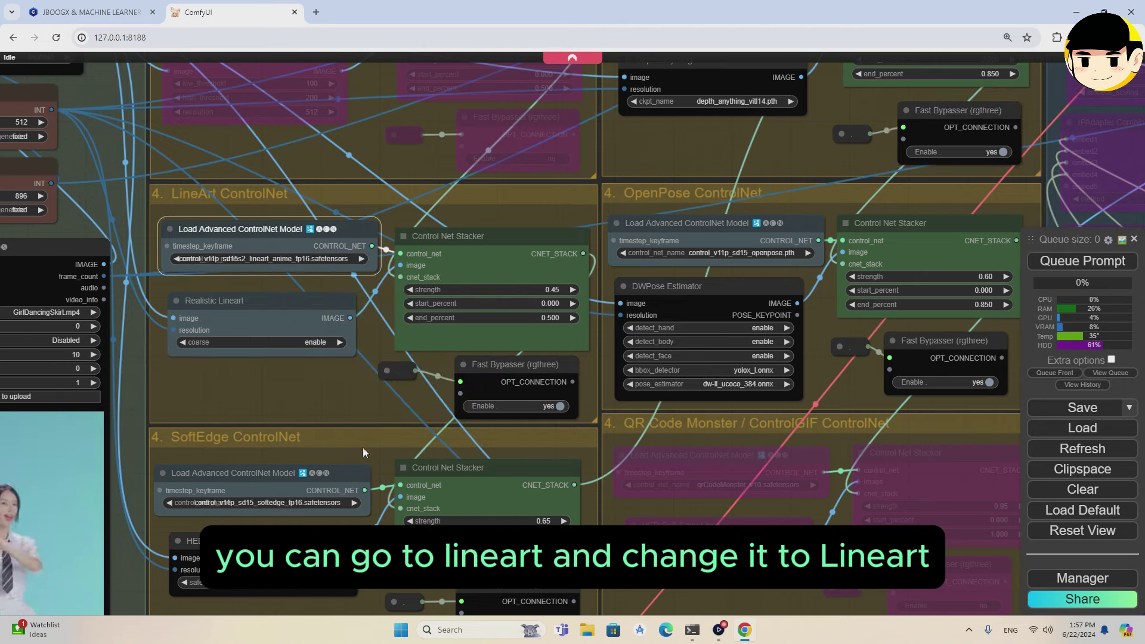
pyautogui.moveTo(277, 403); pyautogui.dragTo(350, 279)
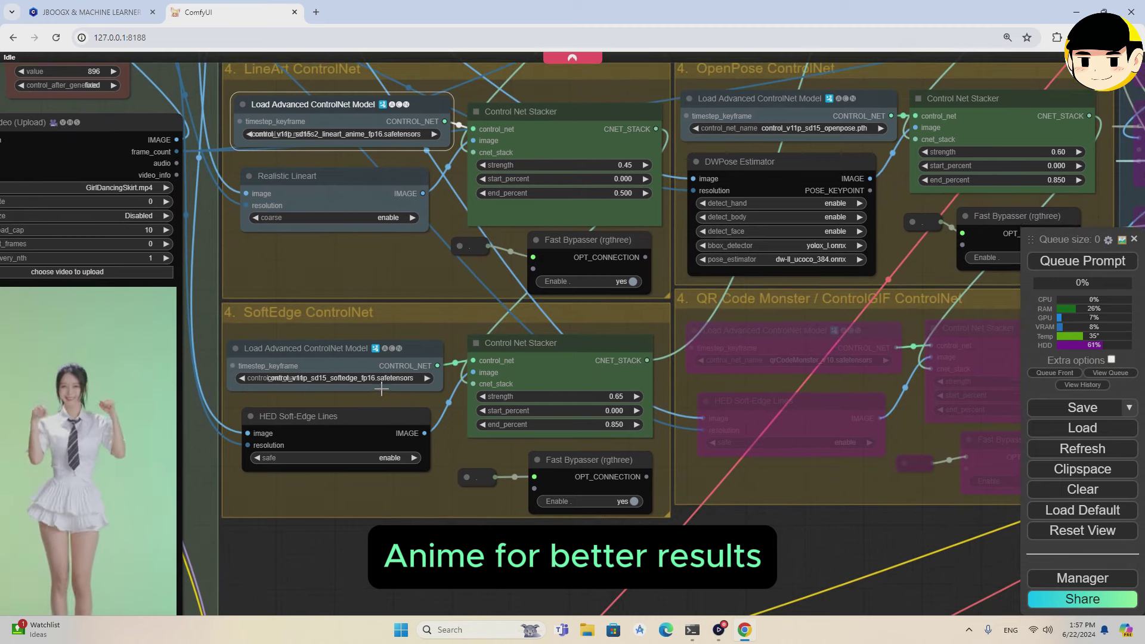
pyautogui.click(386, 378)
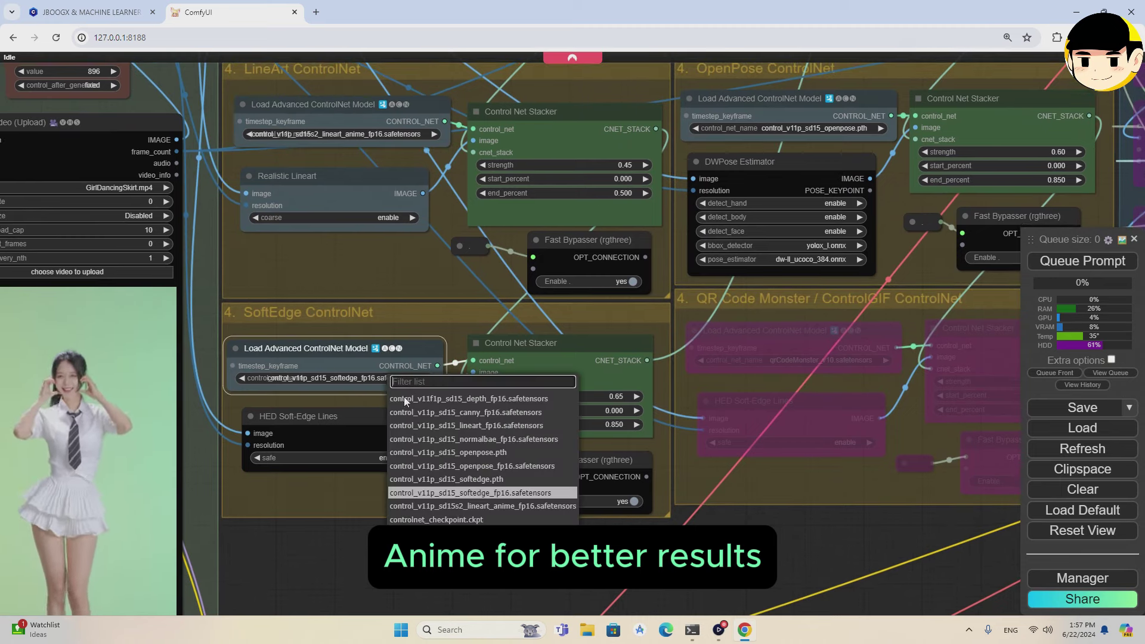
# Step: Keep softedge_fp16 and give the LineArt stacker strength 0.15 and end_percent 0.2
pyautogui.click(441, 493)
pyautogui.moveTo(459, 216); pyautogui.dragTo(314, 253)
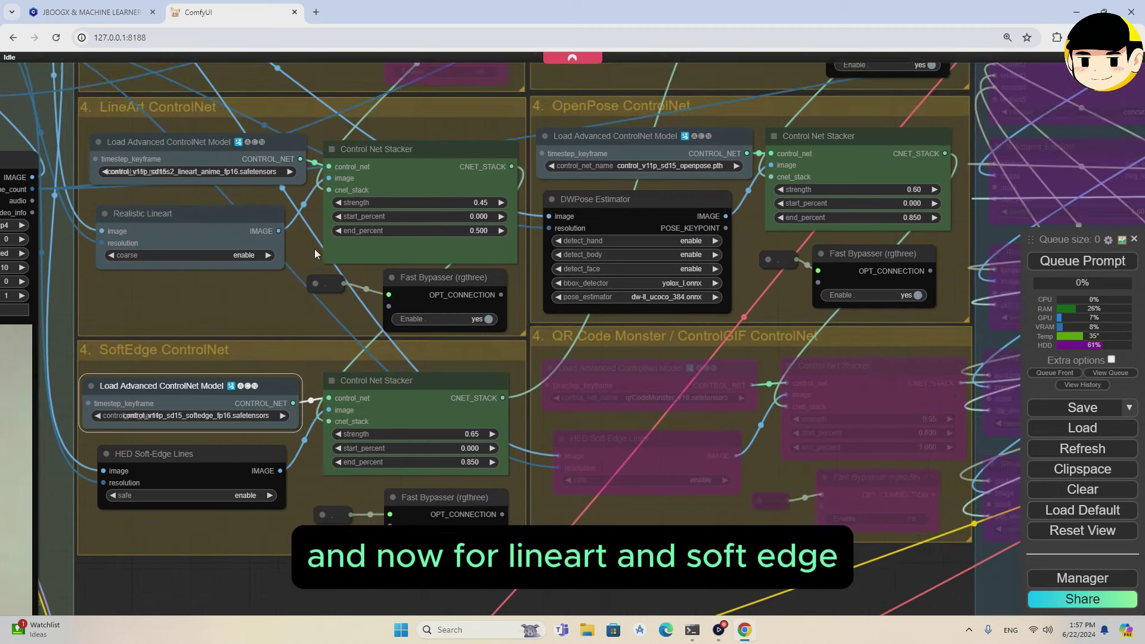
pyautogui.click(440, 207)
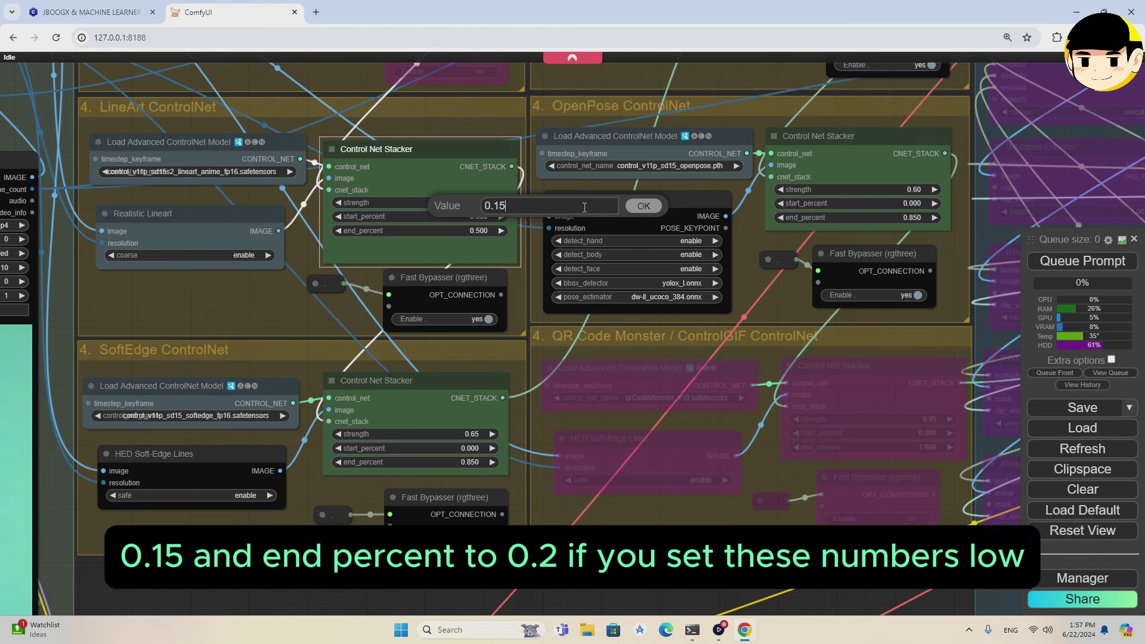
pyautogui.press('Return')
pyautogui.click(461, 234)
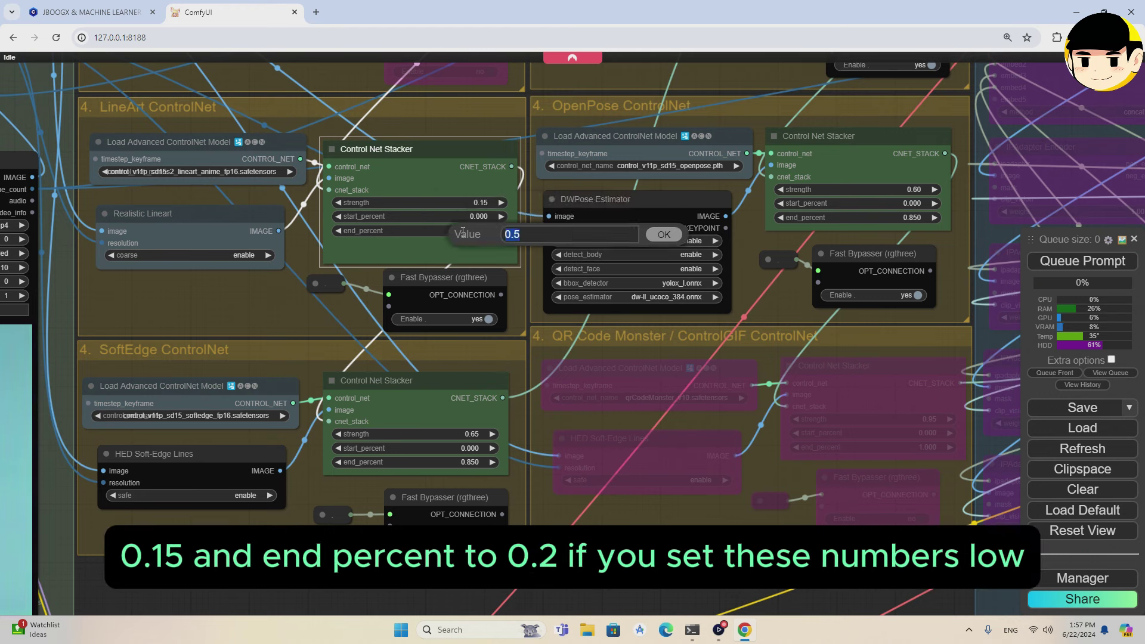
pyautogui.write('0.2')
pyautogui.press('Return')
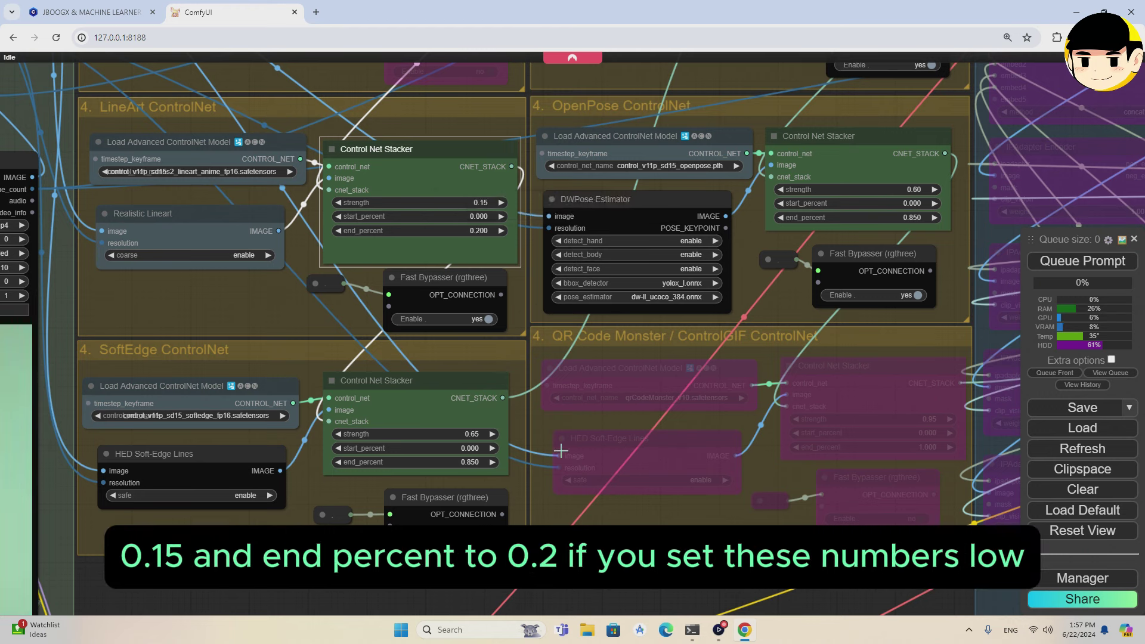
# Step: Set the SoftEdge stacker strength to 0.15 and end_percent to 0.2
pyautogui.click(474, 435)
pyautogui.write('0.15')
pyautogui.press('Return')
pyautogui.click(466, 463)
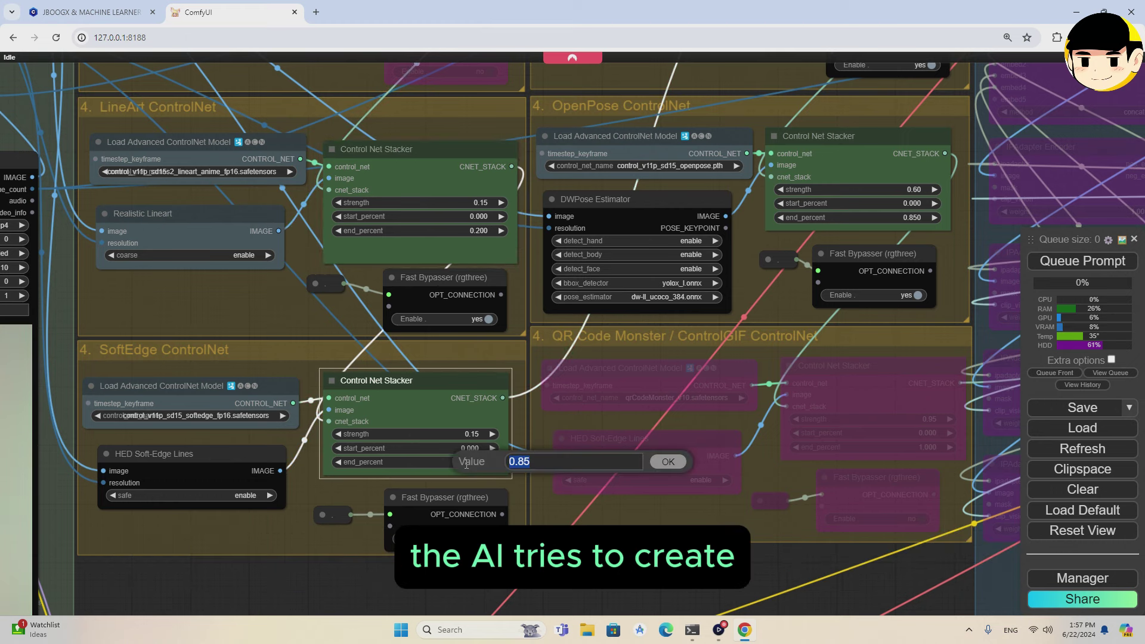
pyautogui.press('Return')
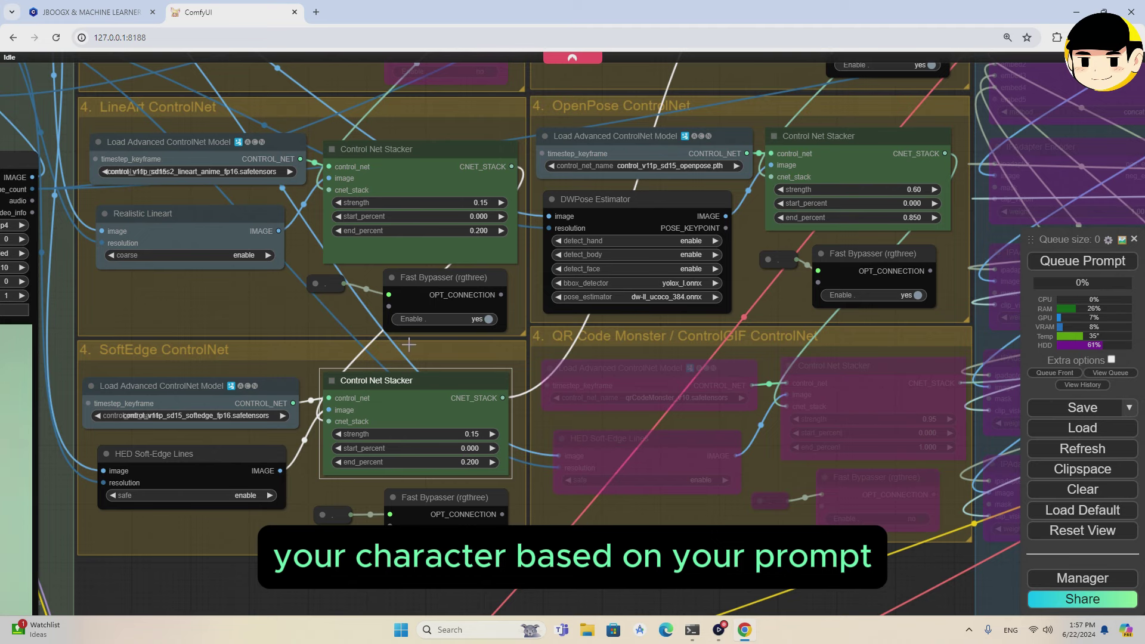
# Step: Raise the Depth ControlNet stacker strength to 0.60
pyautogui.moveTo(701, 592); pyautogui.dragTo(379, 640)
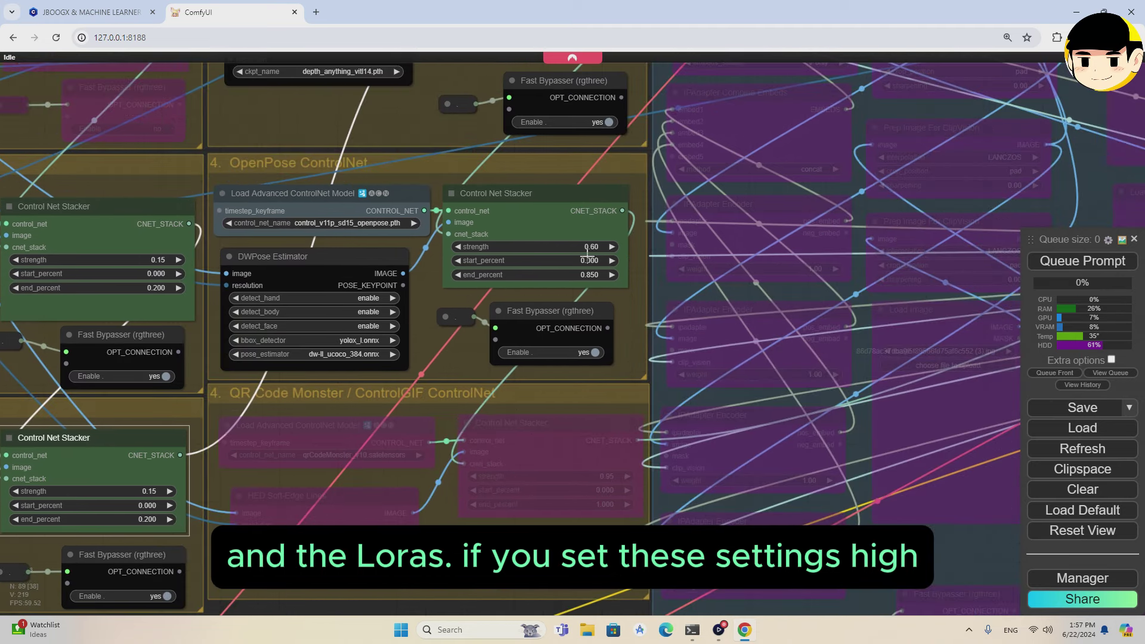
pyautogui.moveTo(522, 330); pyautogui.dragTo(503, 517)
pyautogui.click(578, 204)
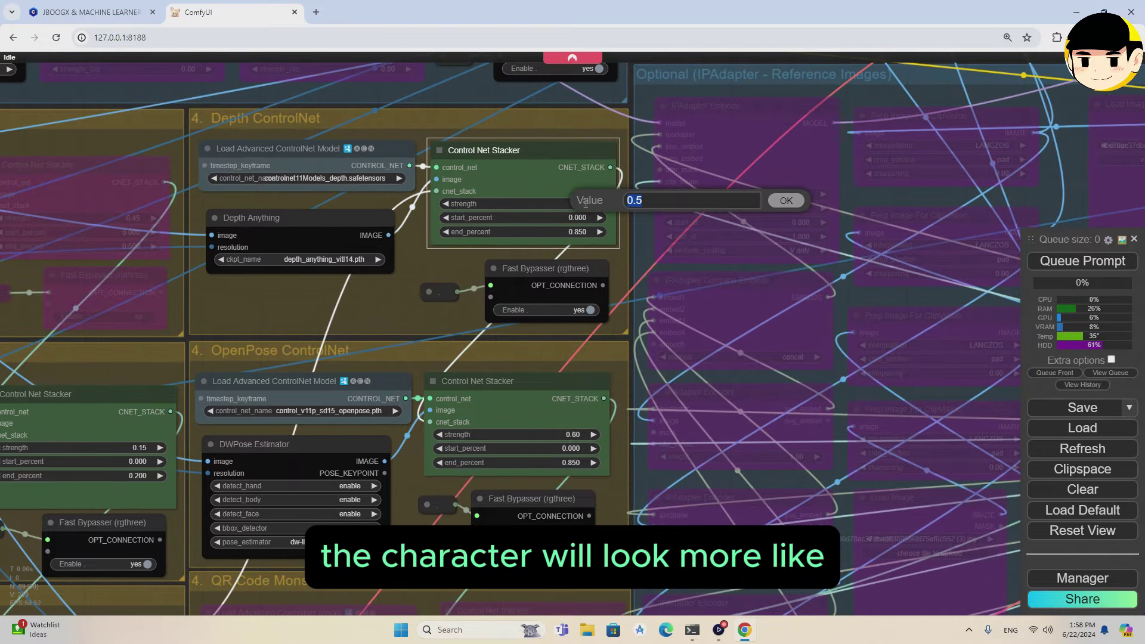
pyautogui.write('0.6')
pyautogui.press('Return')
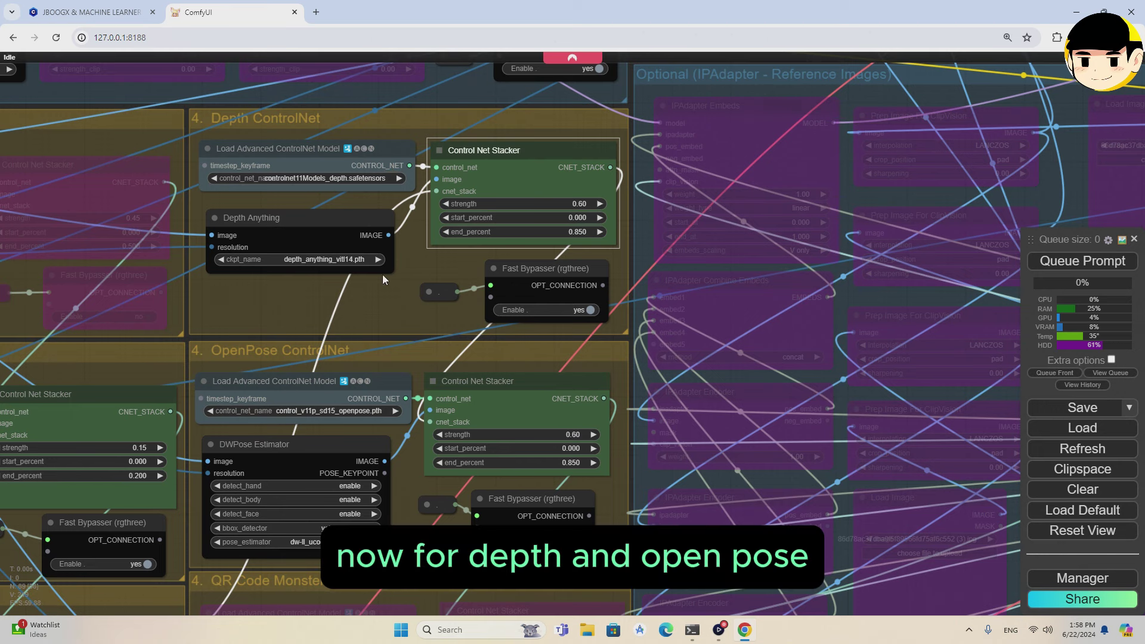
# Step: Review the Depth Anything model options, then survey the Load Video, OpenPose and QR Code groups
pyautogui.click(313, 259)
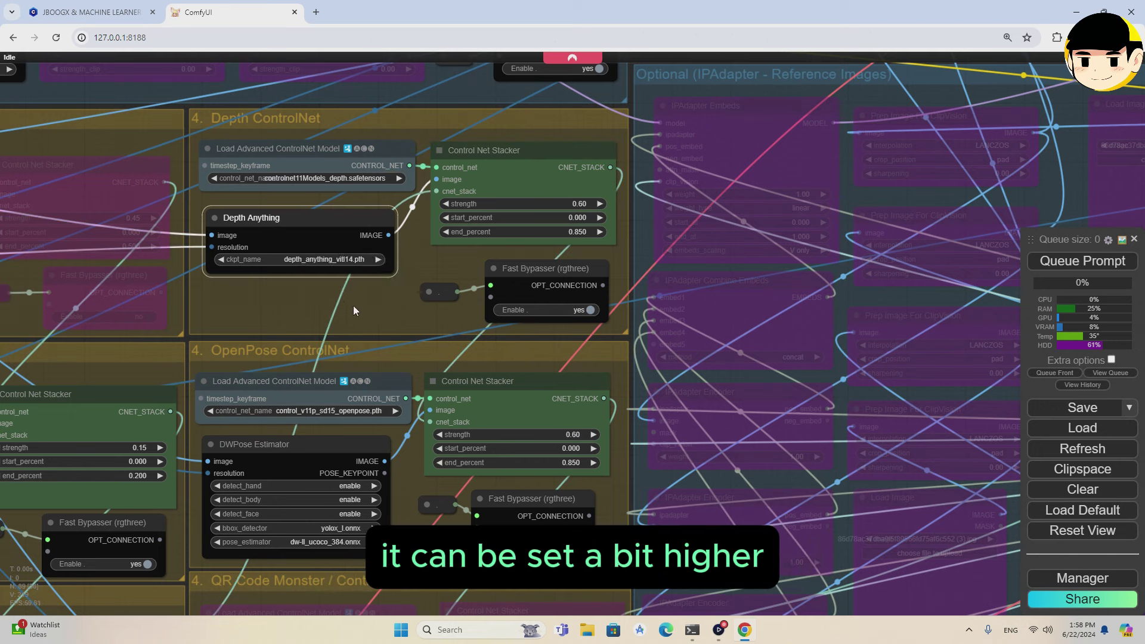
pyautogui.scroll(-3, 265, 326)
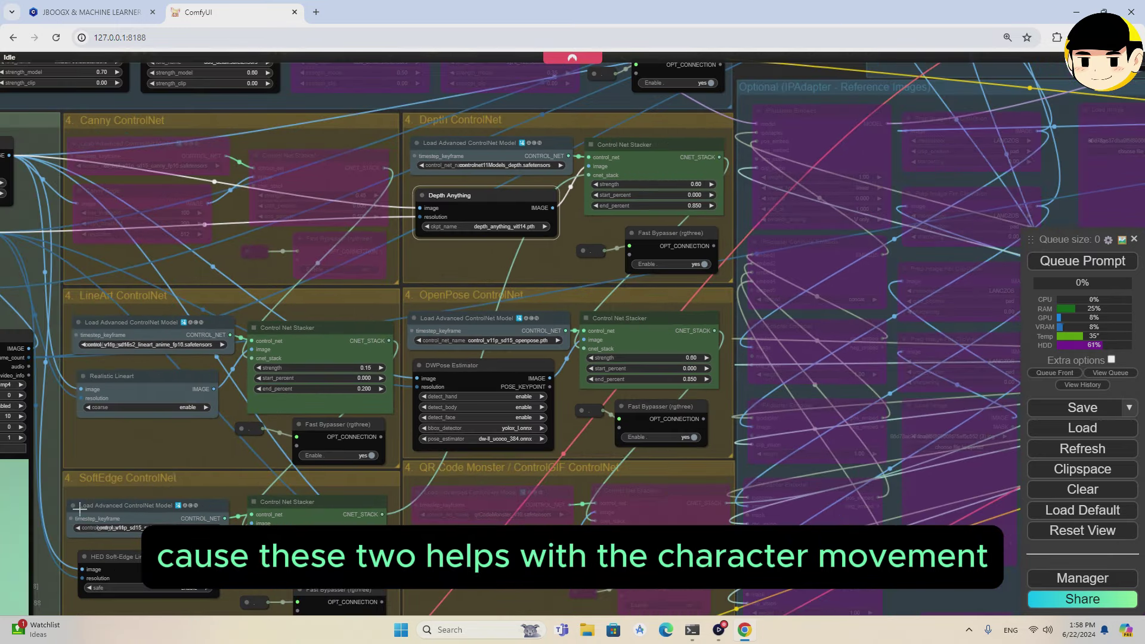
pyautogui.moveTo(79, 506); pyautogui.dragTo(566, 276)
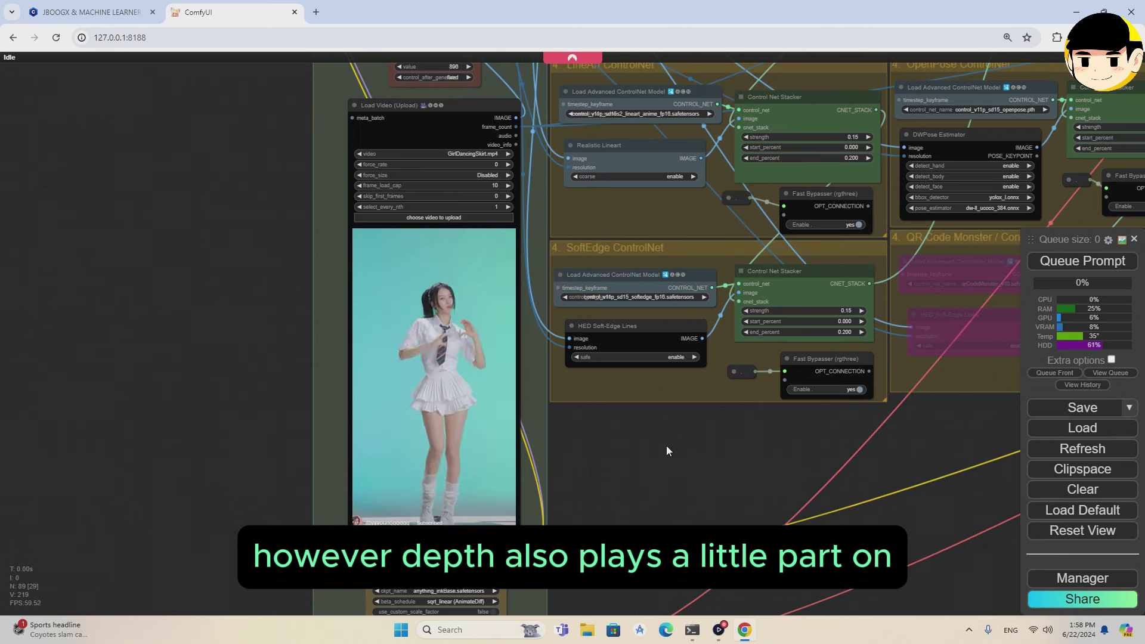
pyautogui.moveTo(441, 378); pyautogui.dragTo(311, 375)
pyautogui.moveTo(714, 471); pyautogui.dragTo(692, 473)
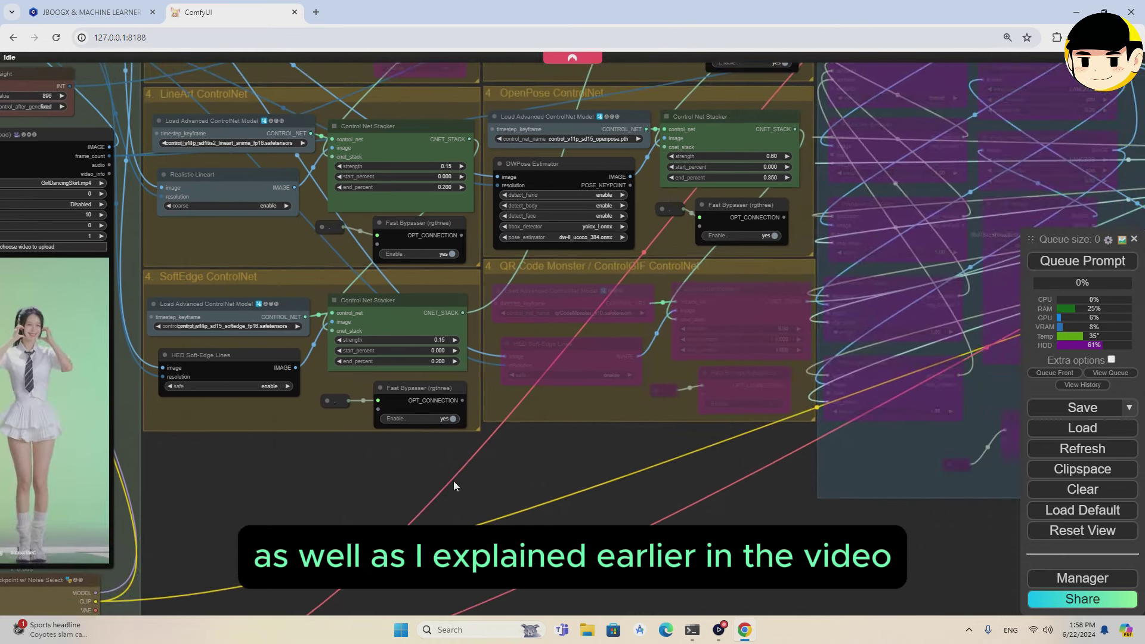
pyautogui.moveTo(453, 480); pyautogui.dragTo(259, 536)
pyautogui.press('super+e')
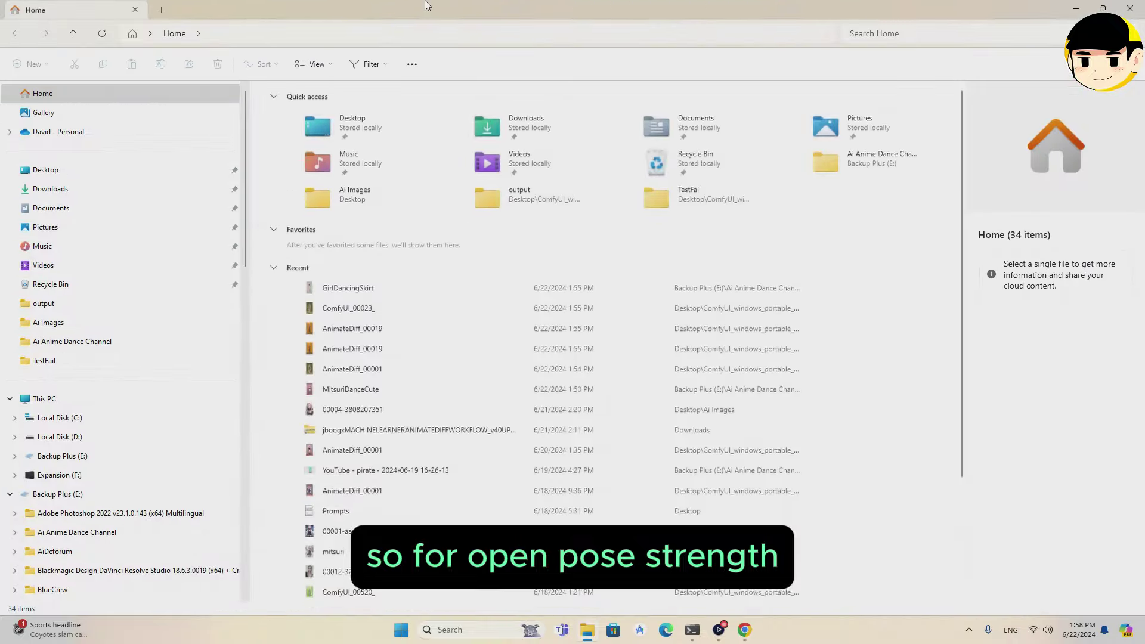
pyautogui.hotkey('alt', 'Tab')
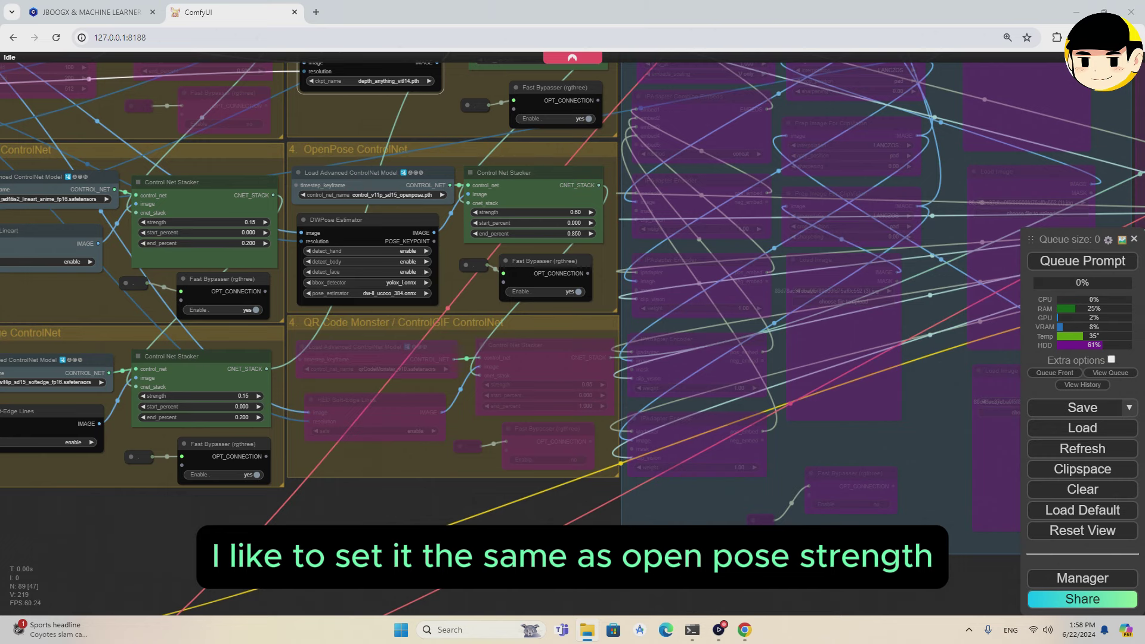
# Step: Enter 0.6 as the Depth ControlNet stacker strength to match OpenPose, then point out the Depth Anything node
pyautogui.scroll(2, 572, 334)
pyautogui.click(575, 204)
pyautogui.write('0.6')
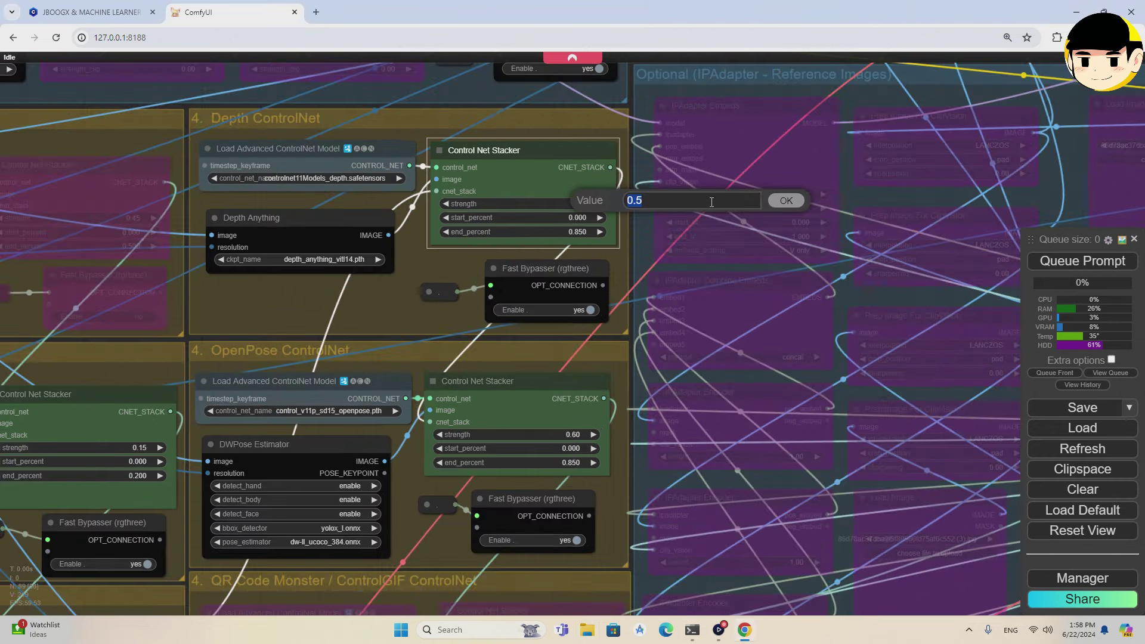
pyautogui.press('Return')
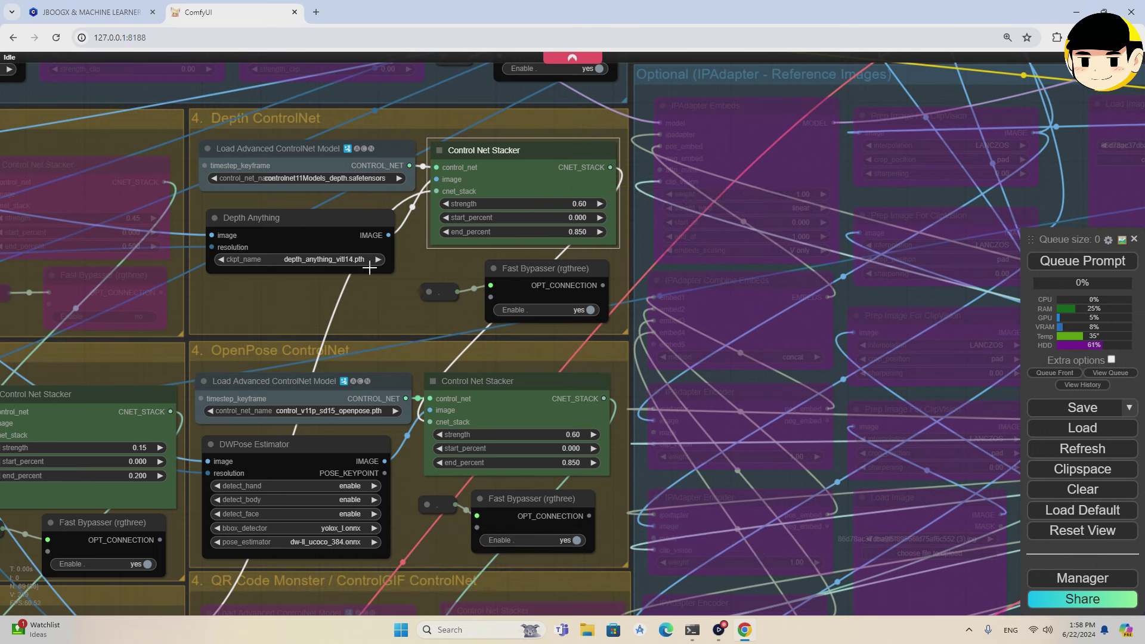
pyautogui.click(319, 249)
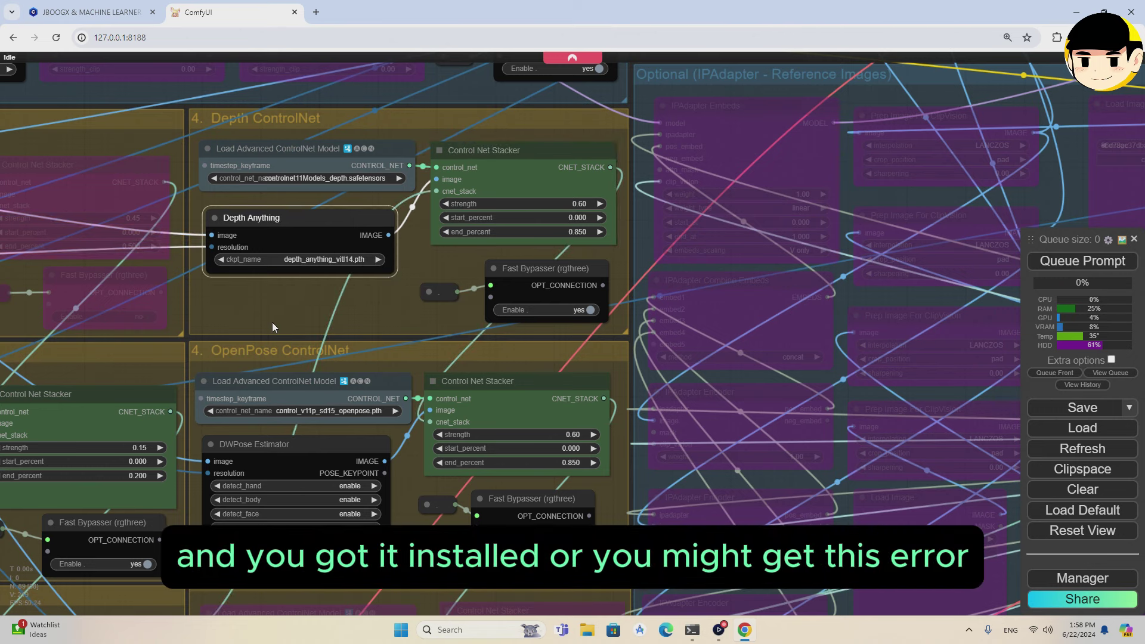
# Step: Pan to the Depth group to show the Load Advanced ControlNet Model AttributeError
pyautogui.moveTo(265, 322); pyautogui.dragTo(434, 277)
pyautogui.scroll(-2, 142, 372)
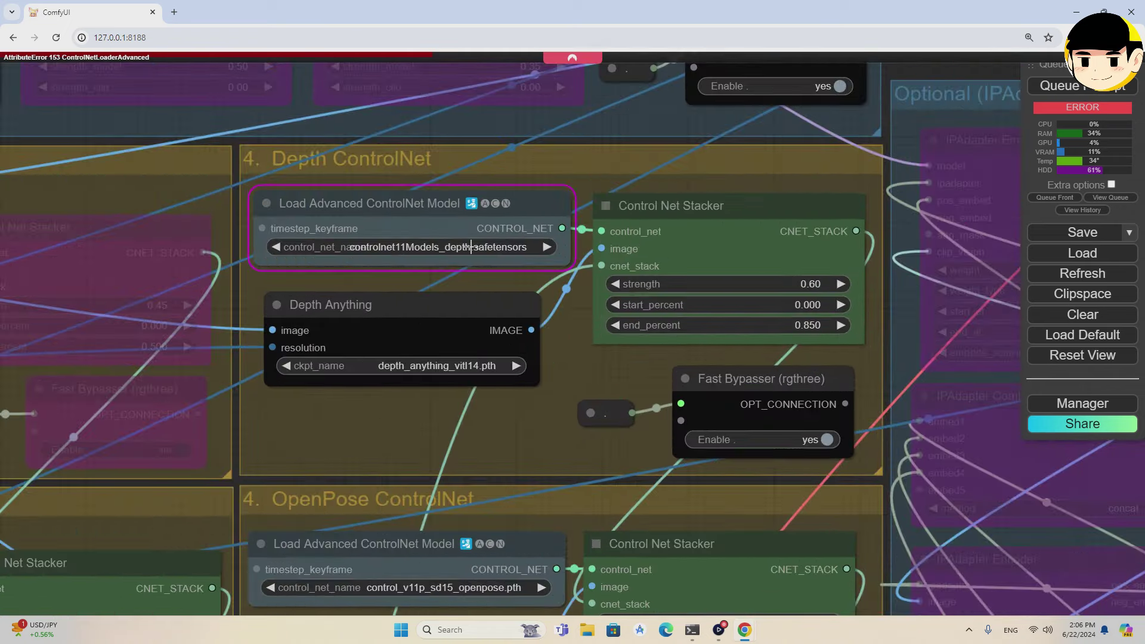
# Step: Switch the first Load AnimateDiff LoRA from RollingAnticlockwise to v2_lora_ZoomOut.ckpt
pyautogui.click(471, 247)
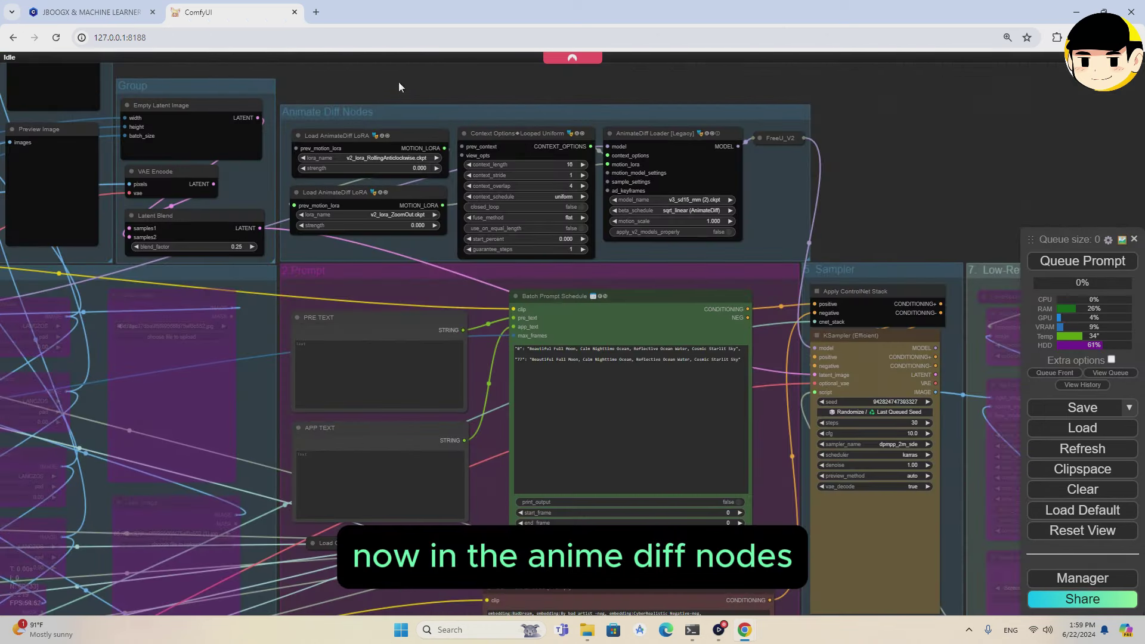
pyautogui.scroll(4, 434, 257)
pyautogui.moveTo(384, 236); pyautogui.dragTo(394, 378)
pyautogui.click(398, 240)
pyautogui.click(410, 254)
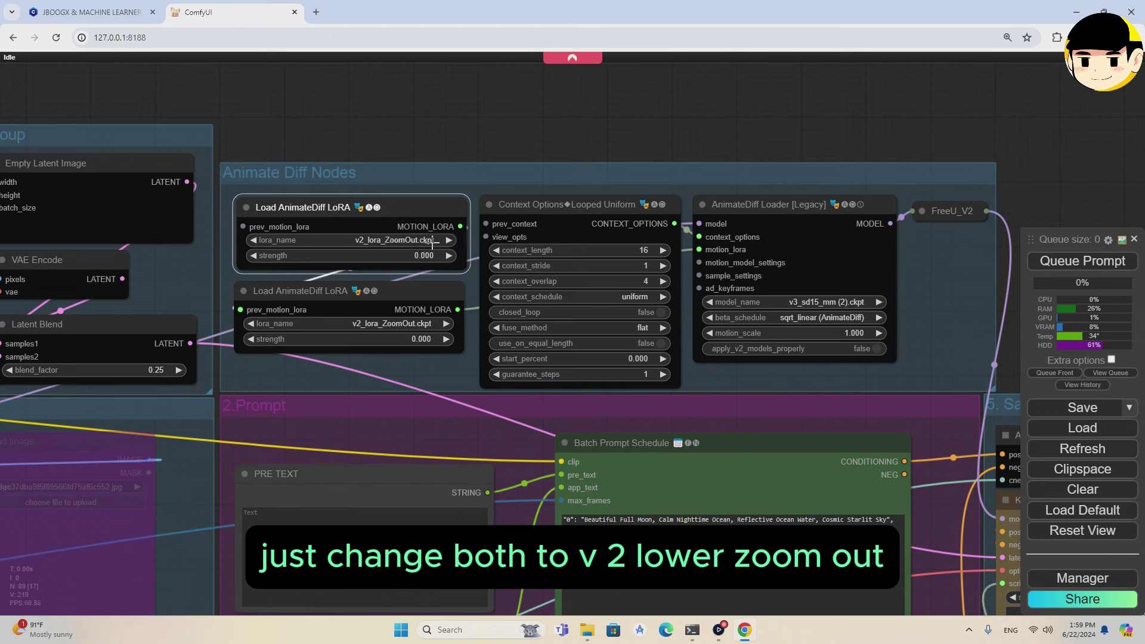
# Step: Replace v3_sd15_mm with motionModel_v01.ckpt on the AnimateDiff Loader [Legacy] node
pyautogui.click(842, 302)
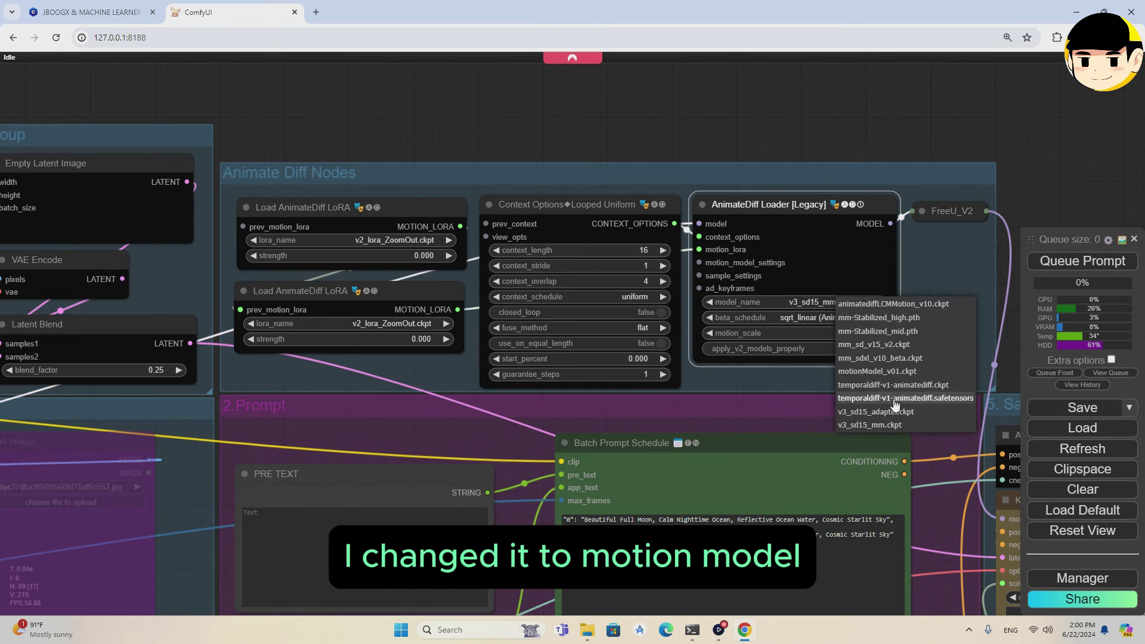
pyautogui.click(885, 371)
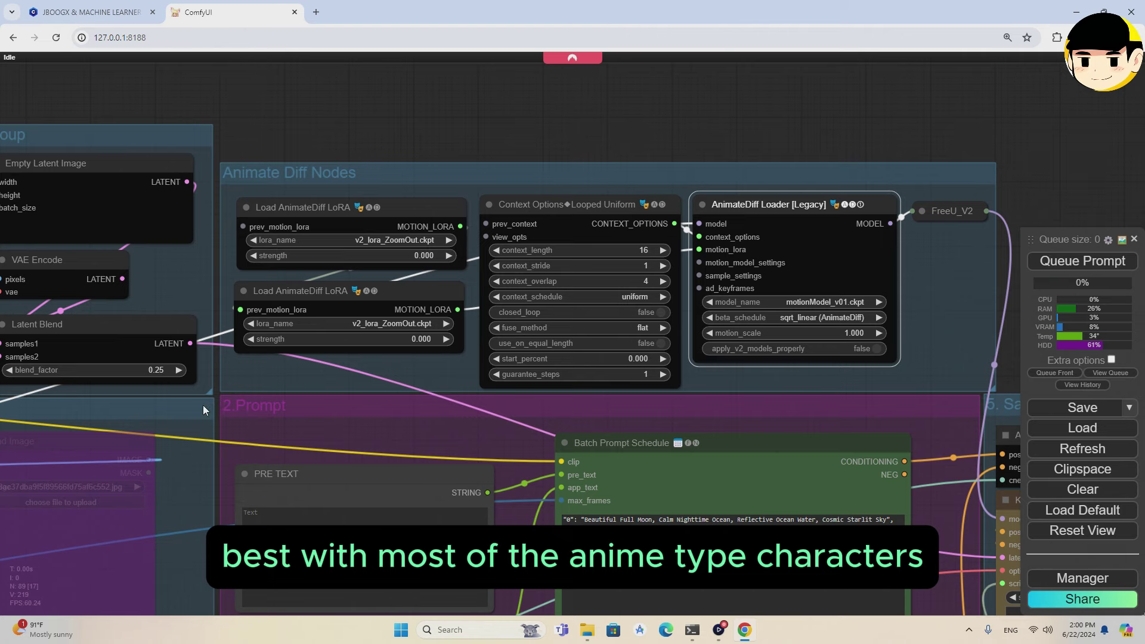
pyautogui.moveTo(266, 395); pyautogui.dragTo(364, 370)
pyautogui.moveTo(964, 401); pyautogui.dragTo(535, 342)
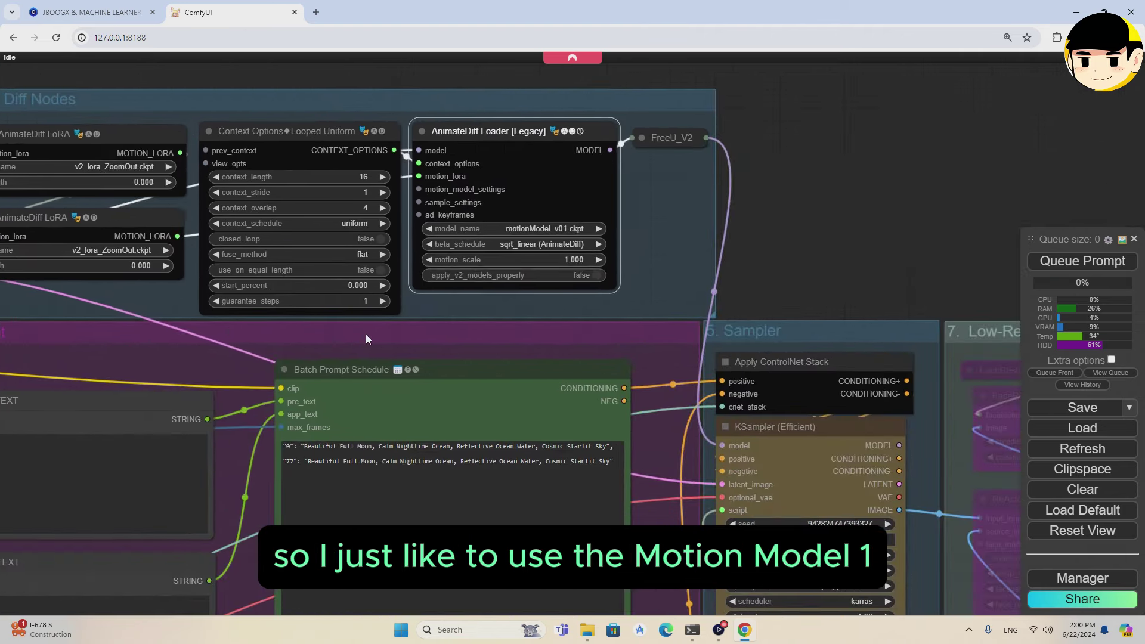
pyautogui.moveTo(779, 274); pyautogui.dragTo(702, 210)
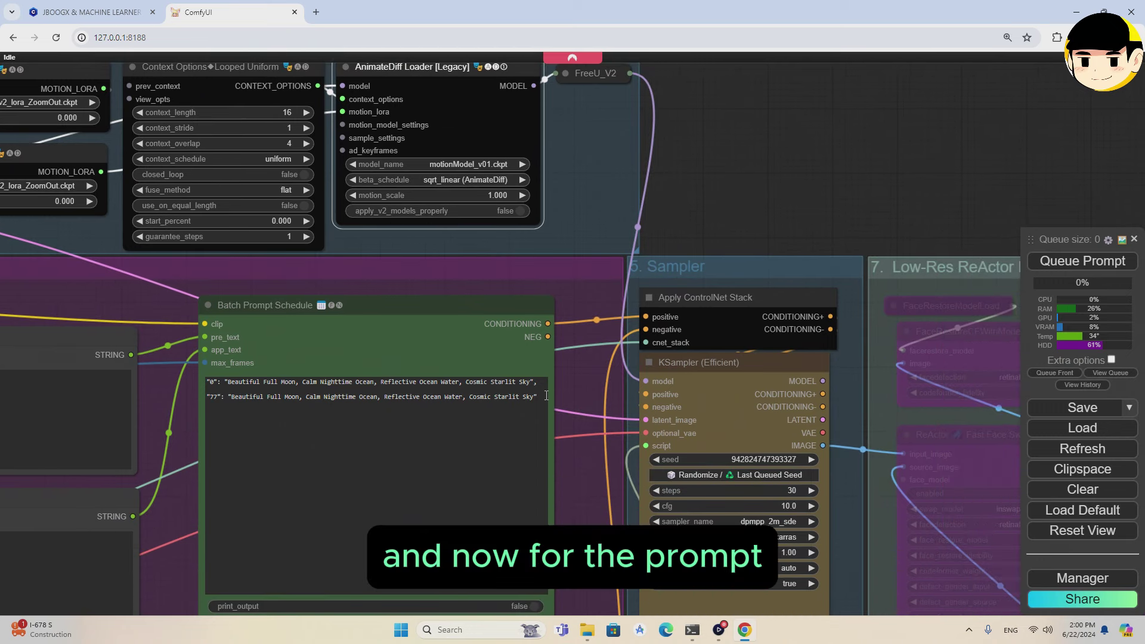
# Step: Delete the trailing comma and "77" line, leaving only the "0" prompt entry
pyautogui.moveTo(546, 396); pyautogui.dragTo(537, 371)
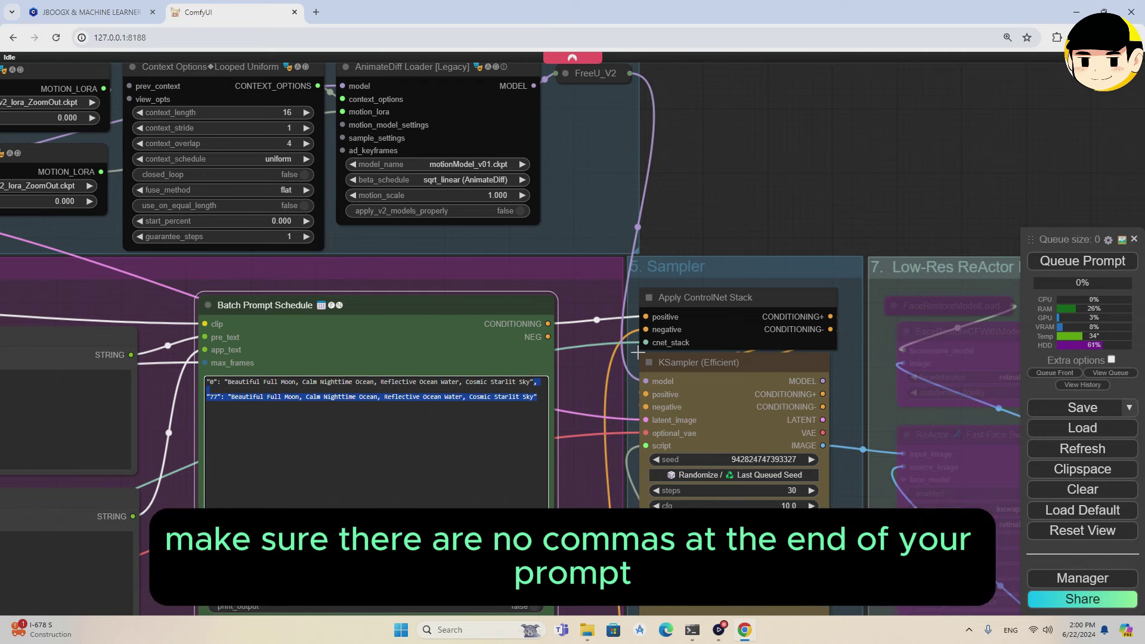
pyautogui.press('BackSpace')
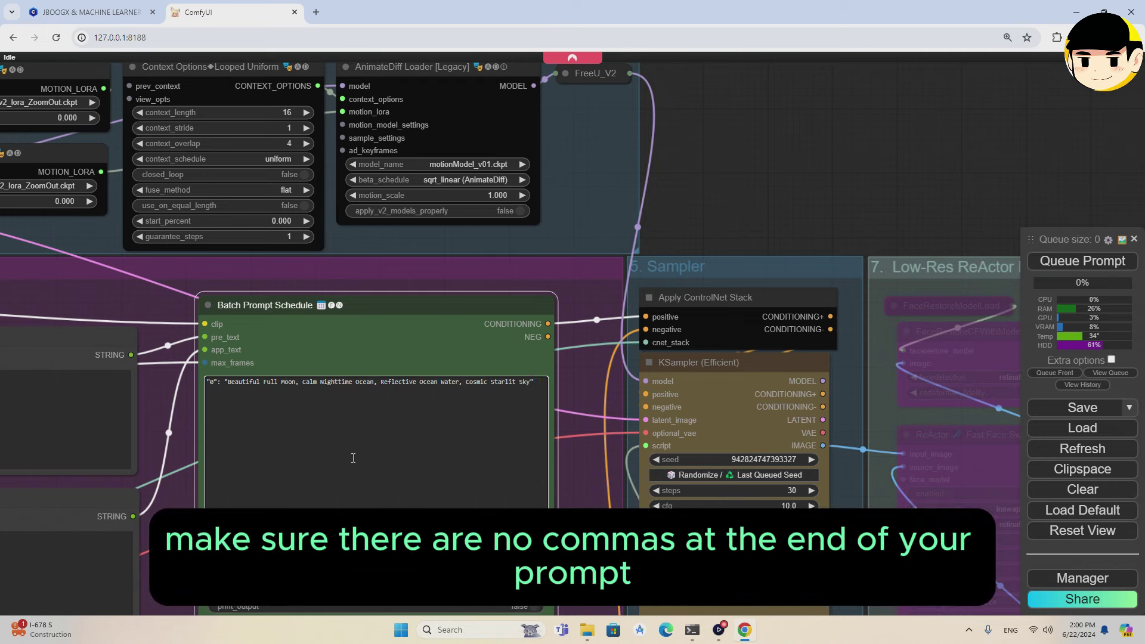
pyautogui.click(95, 13)
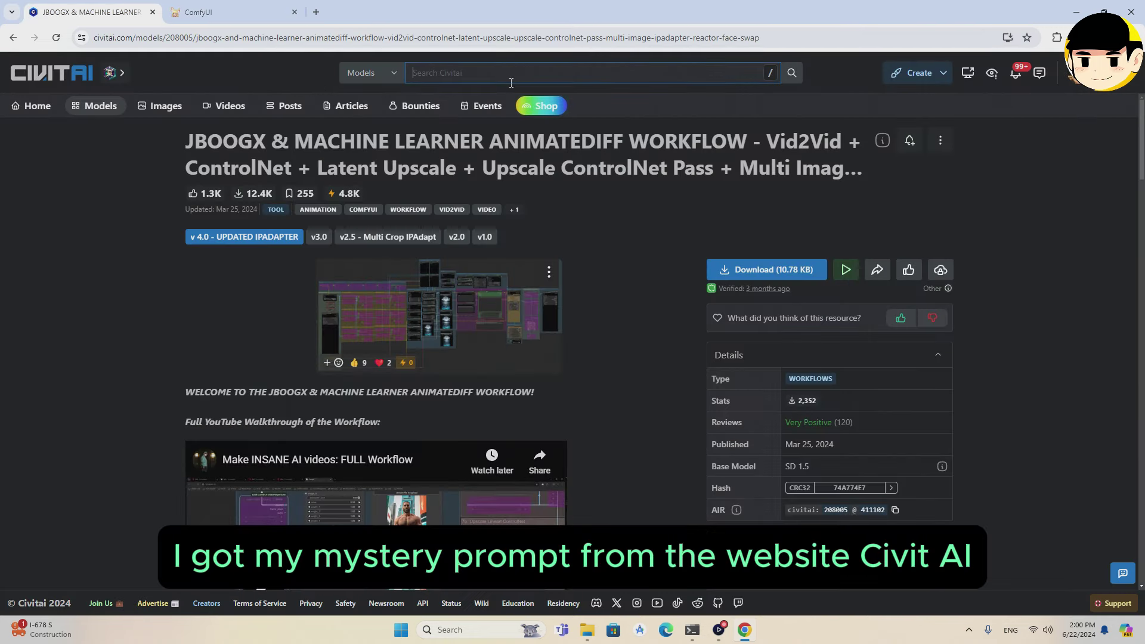
# Step: Search Civitai for 'mitsuri', open a Mitsuri Kanroji LoRA example image, then select ComfyUI's old prompt
pyautogui.write('mitsuri')
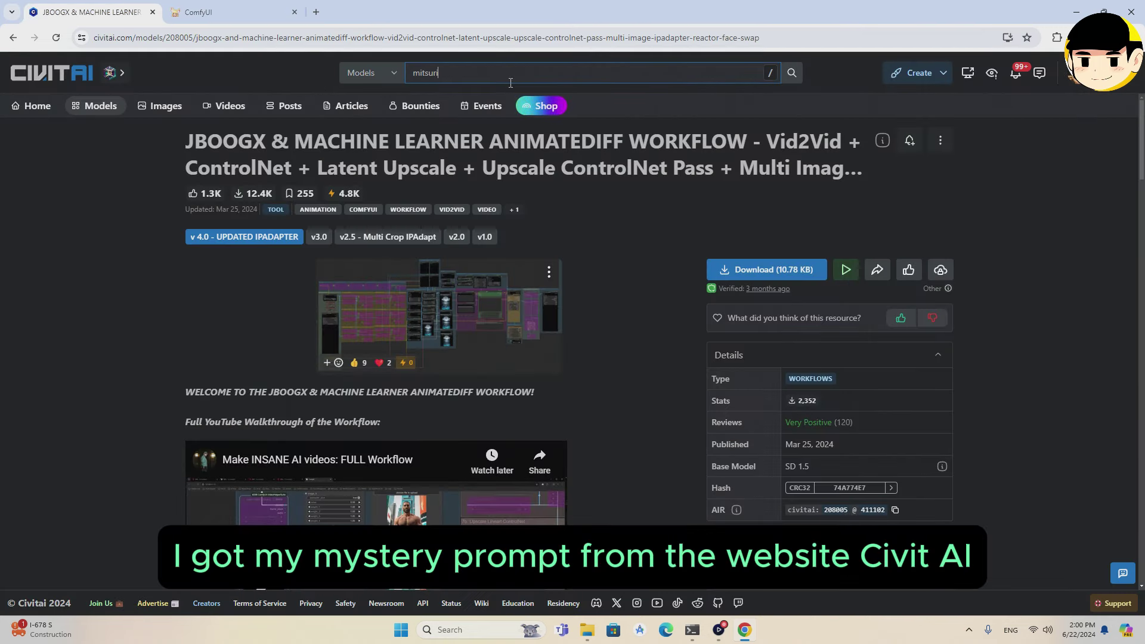
pyautogui.press('Return')
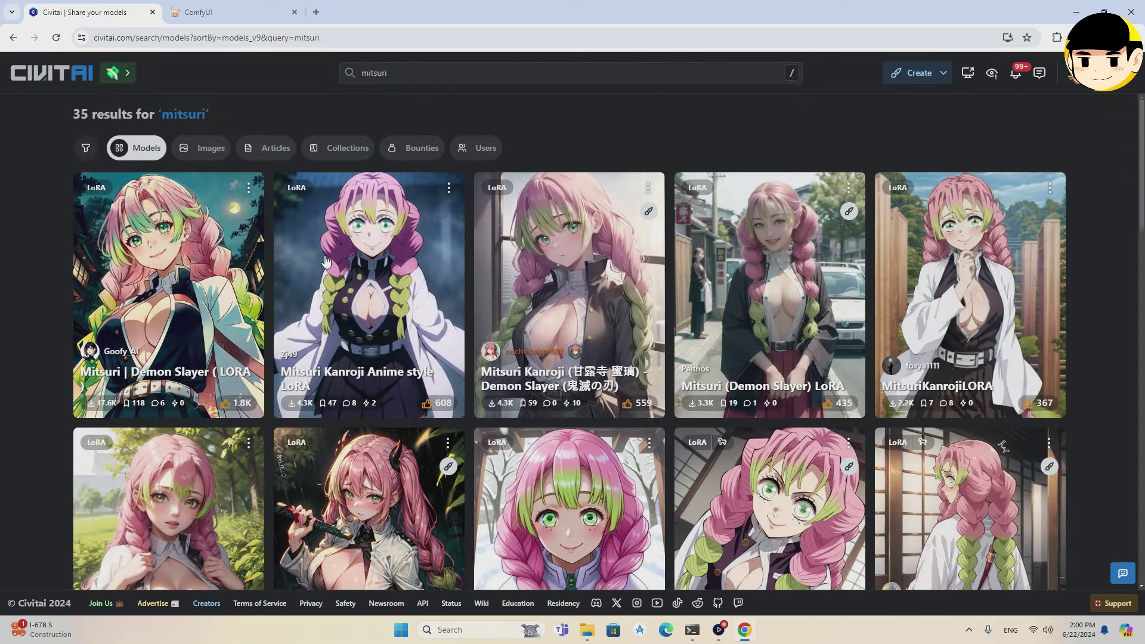
pyautogui.click(325, 262)
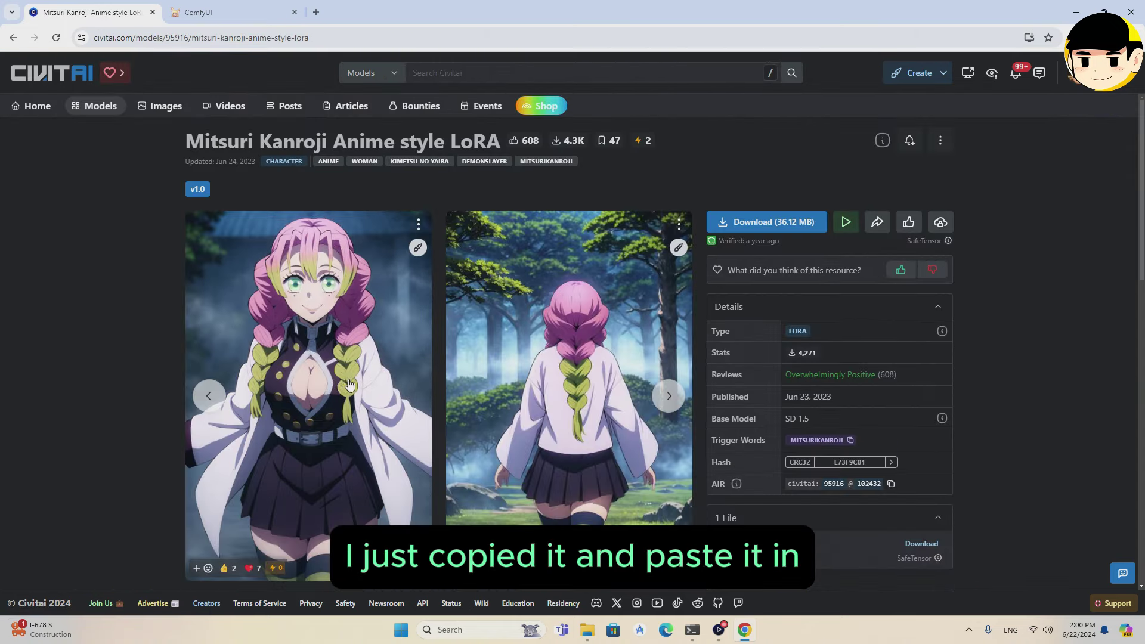
pyautogui.click(479, 382)
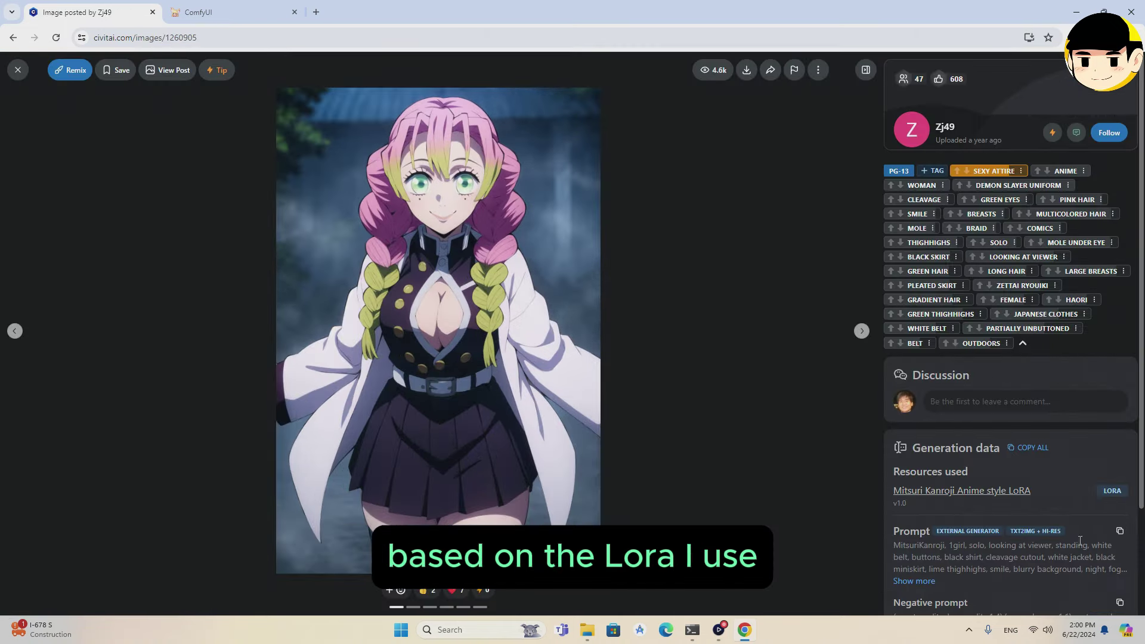
pyautogui.click(215, 10)
pyautogui.moveTo(226, 386)
pyautogui.mouseDown()
pyautogui.moveTo(520, 388)
pyautogui.moveTo(221, 385)
pyautogui.mouseUp()
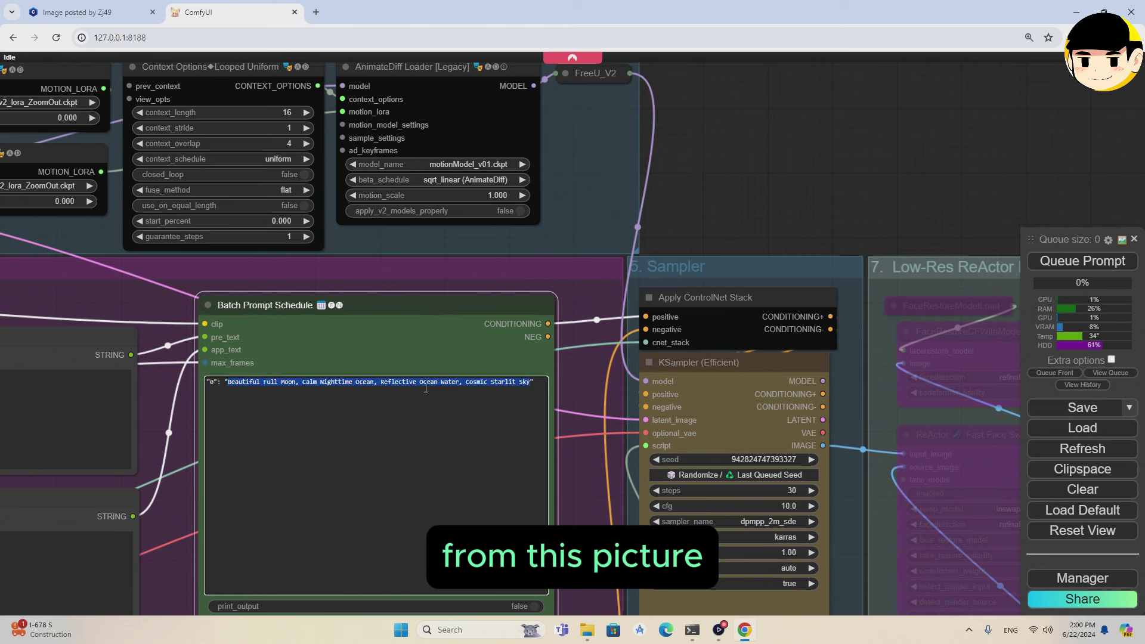
# Step: Paste the Mitsuri Kanroji prompt and delete its "blurry background, night, fog, outdoors," terms
pyautogui.write('MitsuriKanroji, 1girl, solo, looking at viewer, standing, white belt, buttons, black shirt, cleavage cutout, white jacket, black miniskirt, lime thighhighs, smile, blurry background, night, fog, outdoors, <lora:MitsuriV6AAM:0.8>')
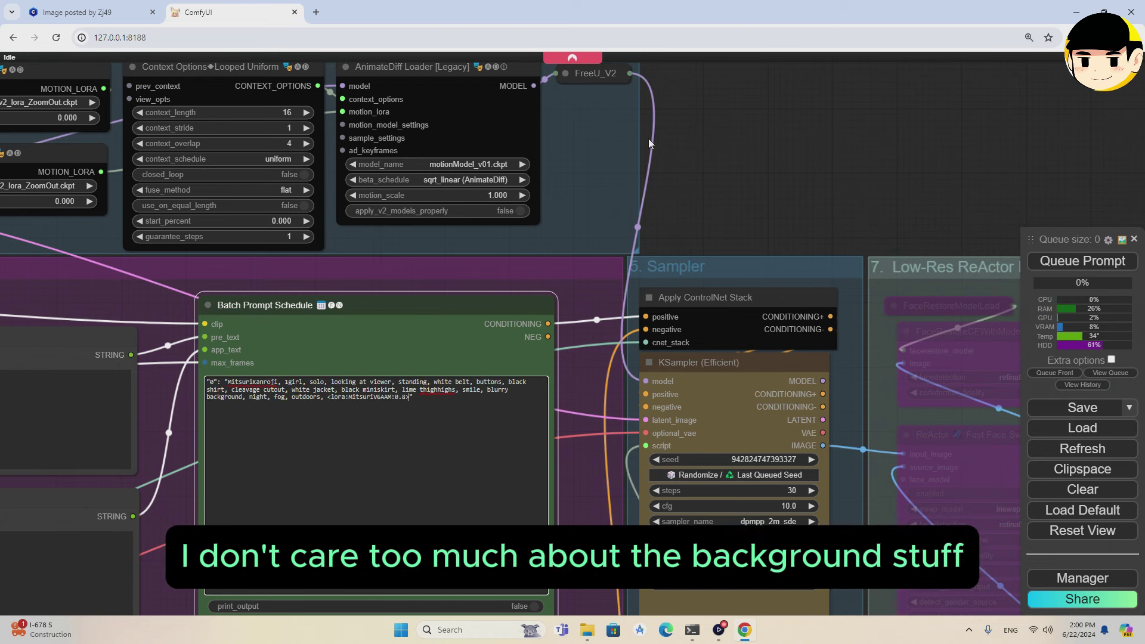
pyautogui.scroll(3, 674, 120)
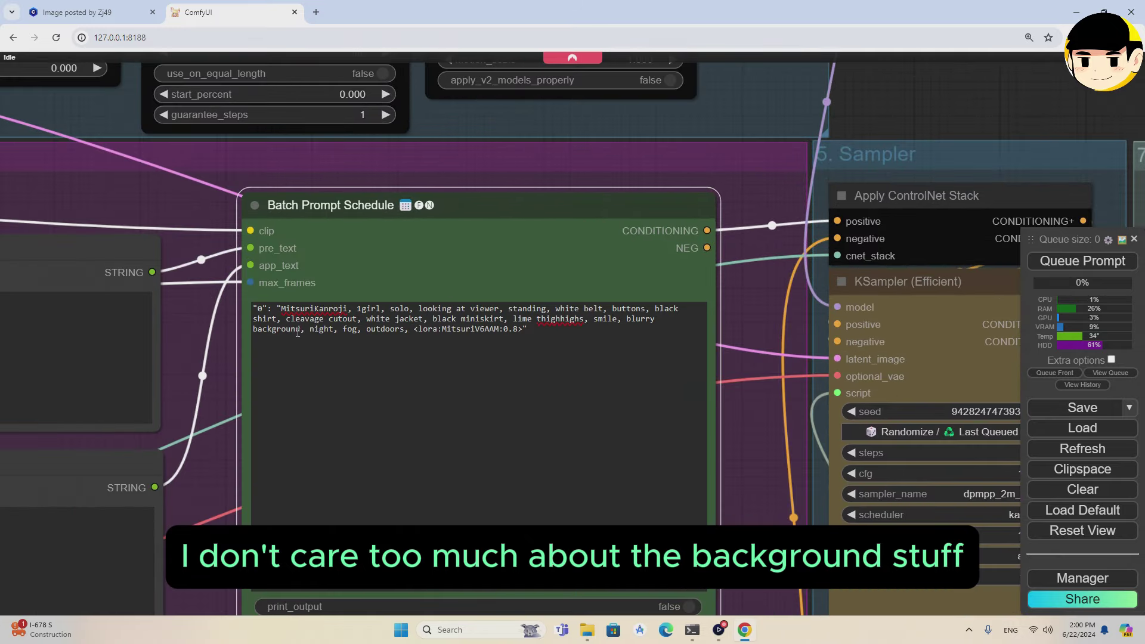
pyautogui.moveTo(627, 321); pyautogui.dragTo(405, 342)
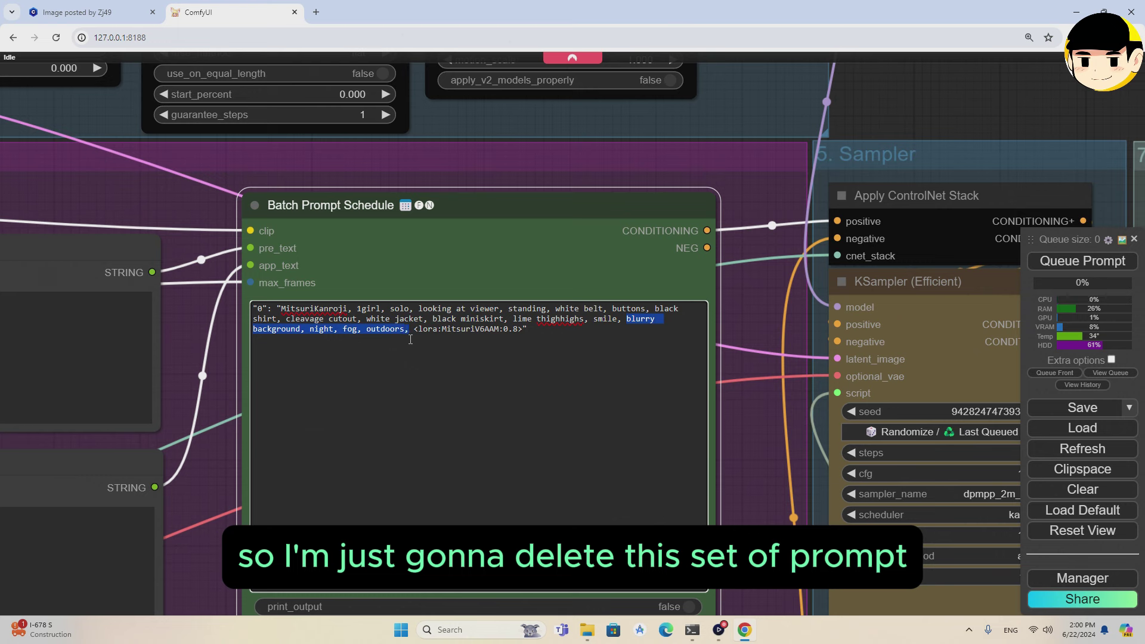
pyautogui.press('BackSpace')
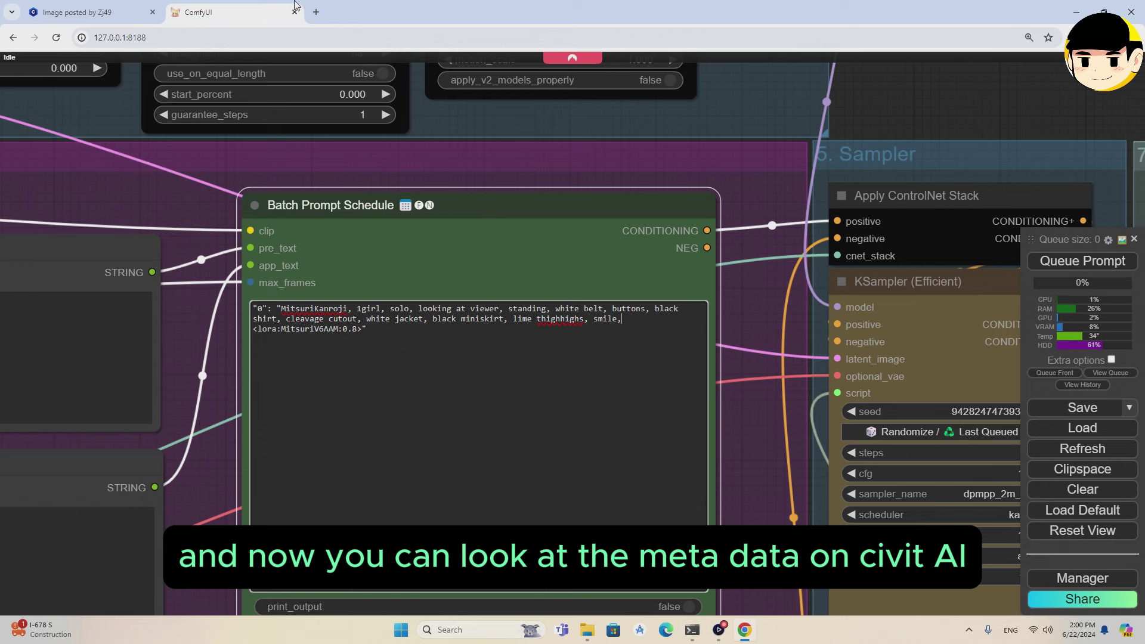
# Step: Check the Civitai image's metadata: guidance 7, 30 steps, DPM++ 2M Karras, clip skip 2
pyautogui.click(100, 18)
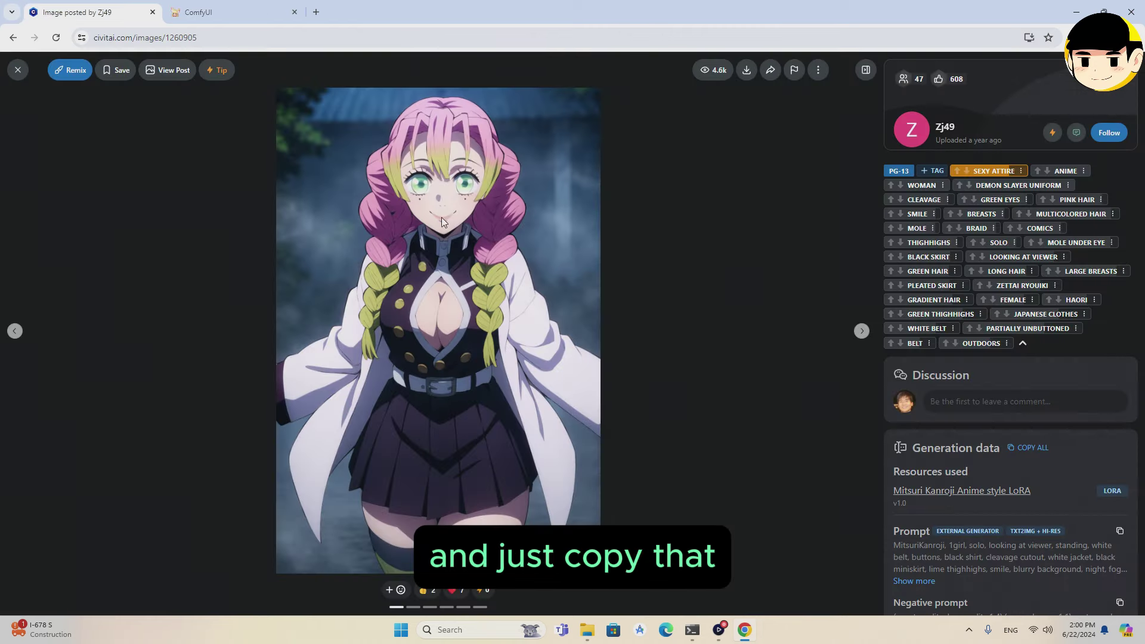
pyautogui.scroll(-2, 1049, 560)
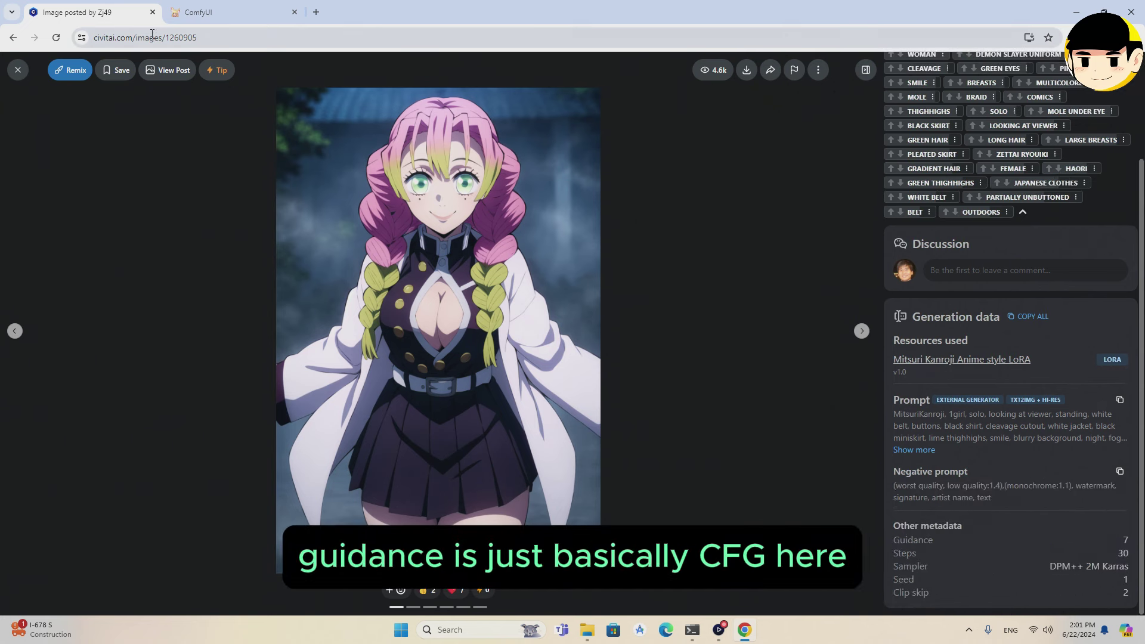
# Step: Set the KSampler (Efficient) cfg to 7.0
pyautogui.click(211, 16)
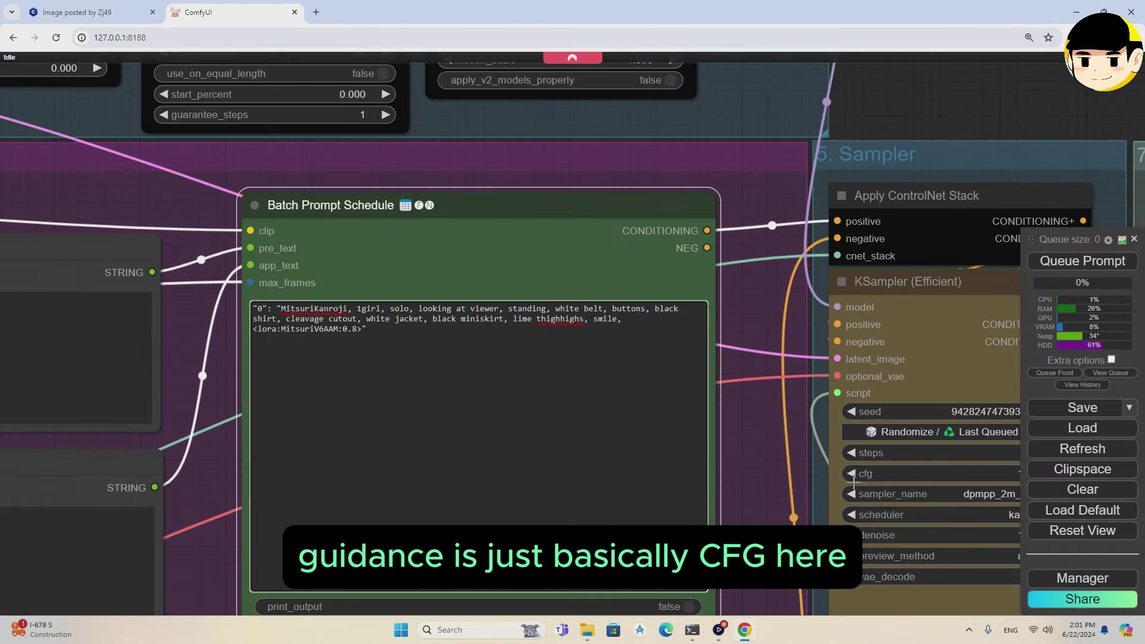
pyautogui.scroll(5, 529, 435)
pyautogui.moveTo(774, 447); pyautogui.dragTo(594, 335)
pyautogui.click(579, 340)
pyautogui.write('7')
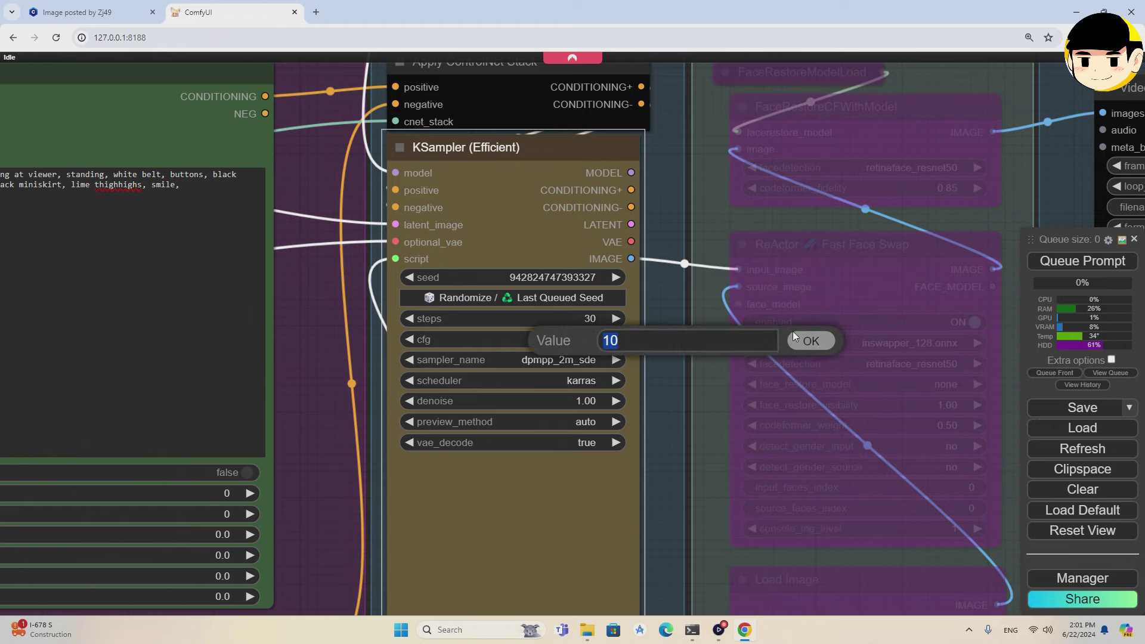
pyautogui.press('Return')
# Step: Place ComfyUI in its own window beside the Civitai page and choose the dpmpp_2m sampler
pyautogui.click(79, 12)
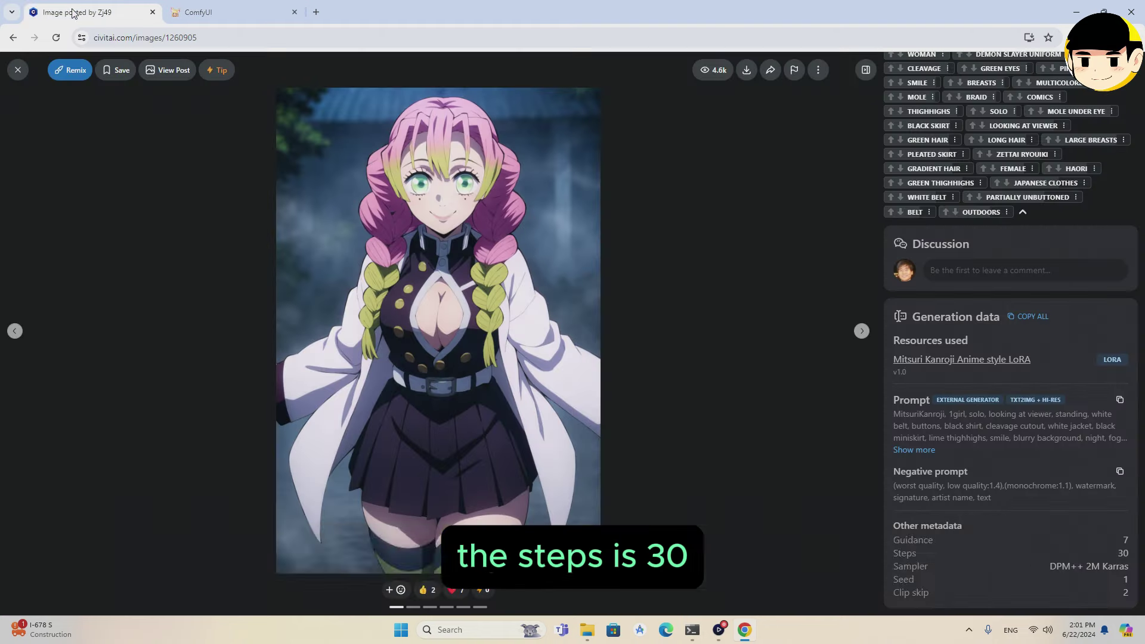
pyautogui.click(1103, 12)
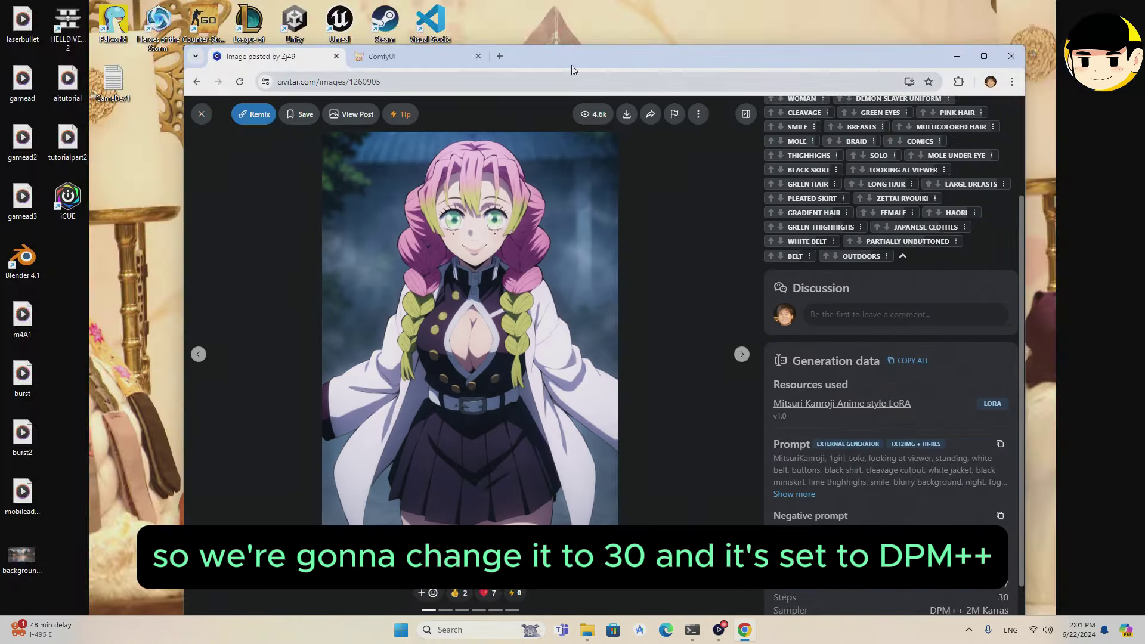
pyautogui.moveTo(427, 54); pyautogui.dragTo(512, 38)
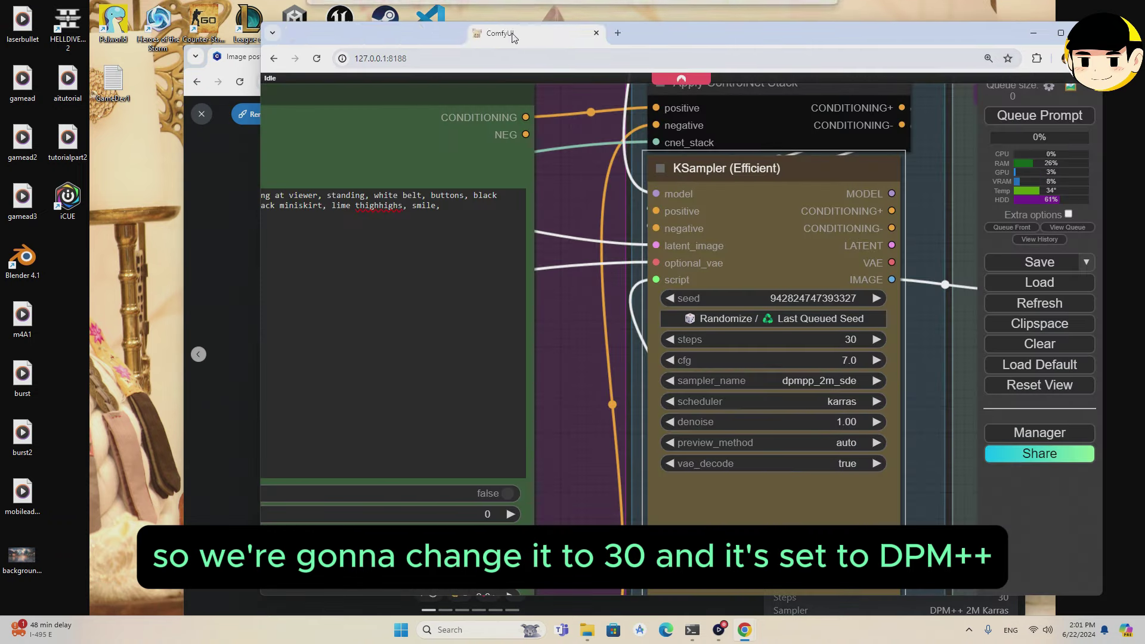
pyautogui.click(214, 88)
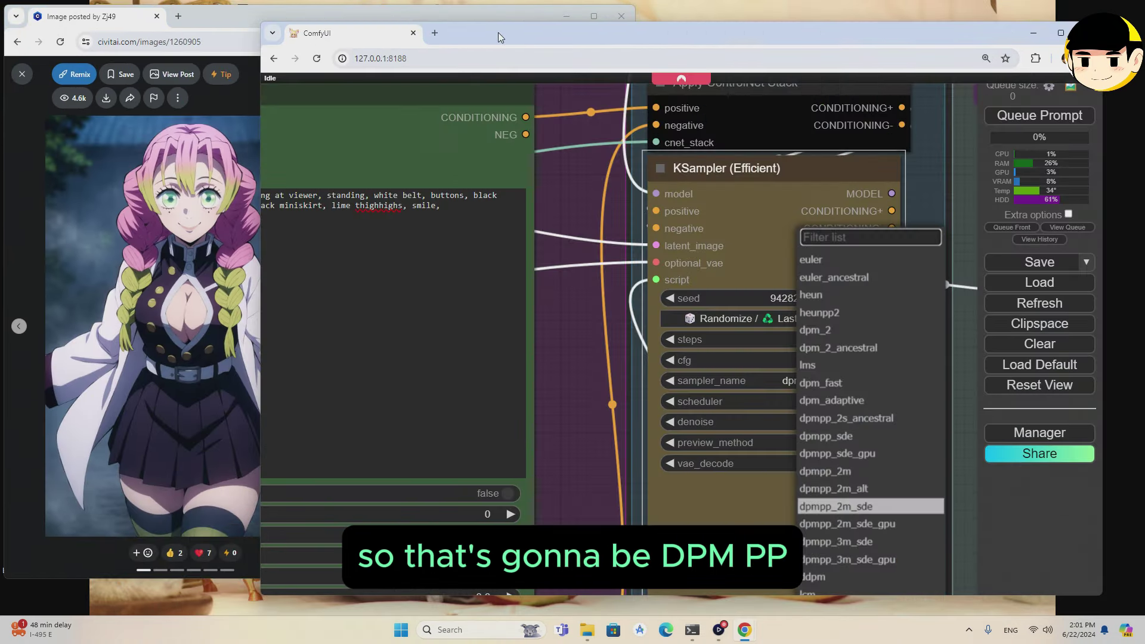
pyautogui.moveTo(499, 32); pyautogui.dragTo(455, 56)
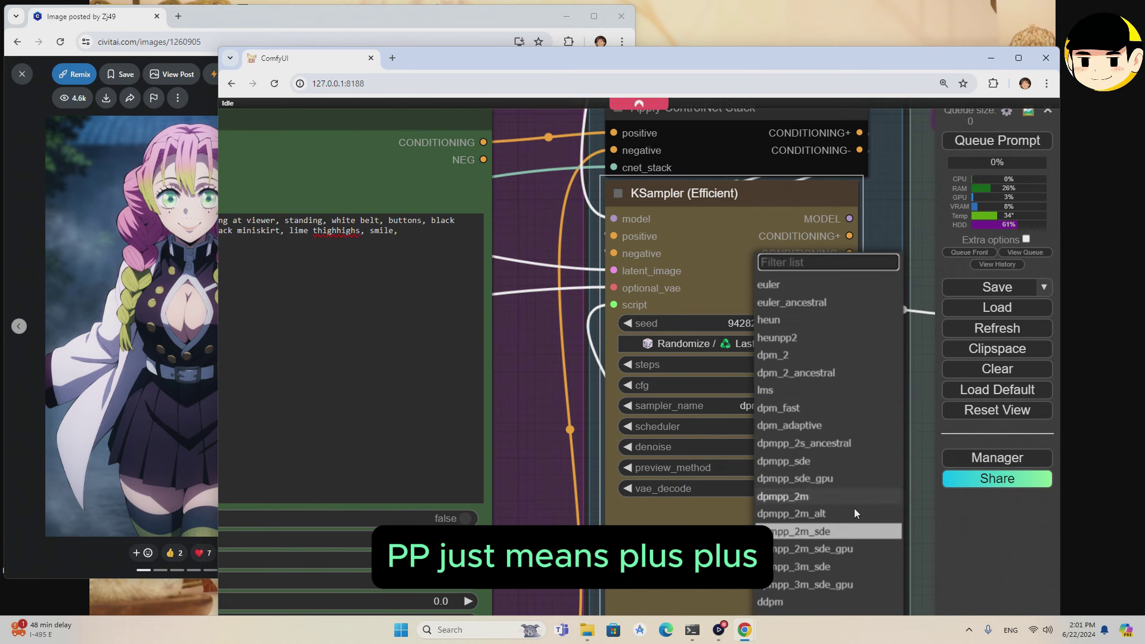
pyautogui.click(818, 497)
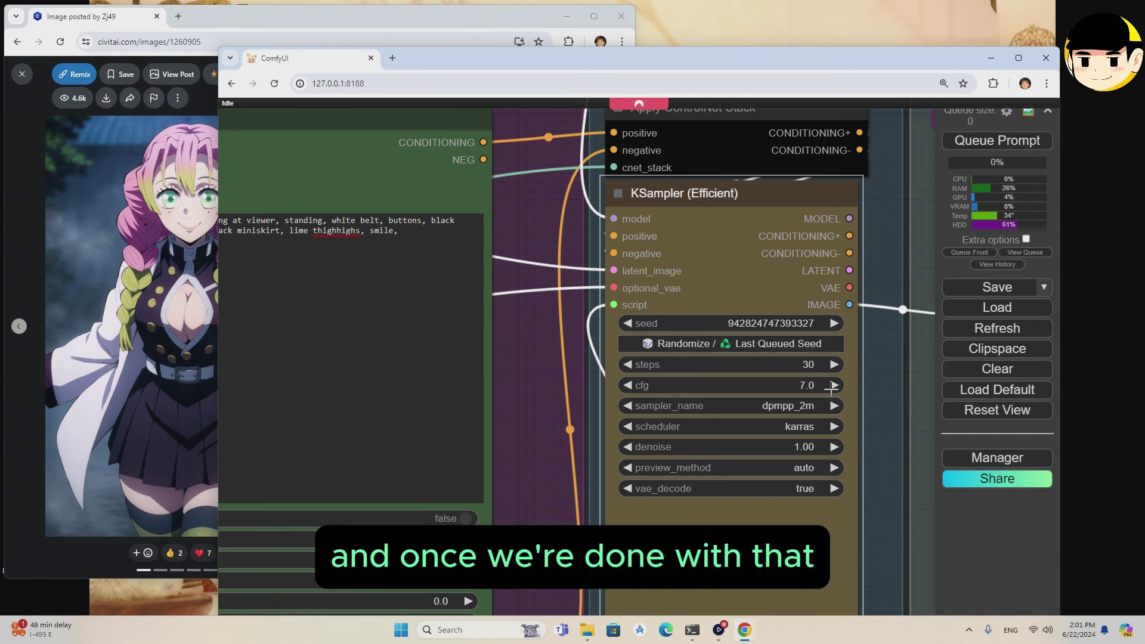
pyautogui.click(594, 30)
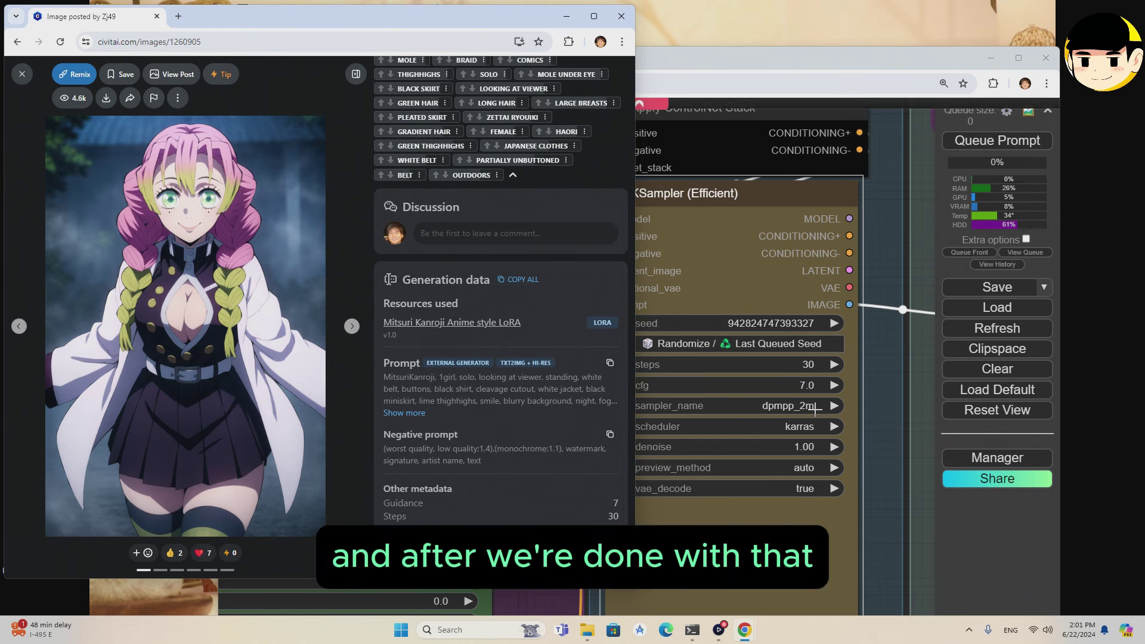
pyautogui.moveTo(725, 450); pyautogui.dragTo(374, 474)
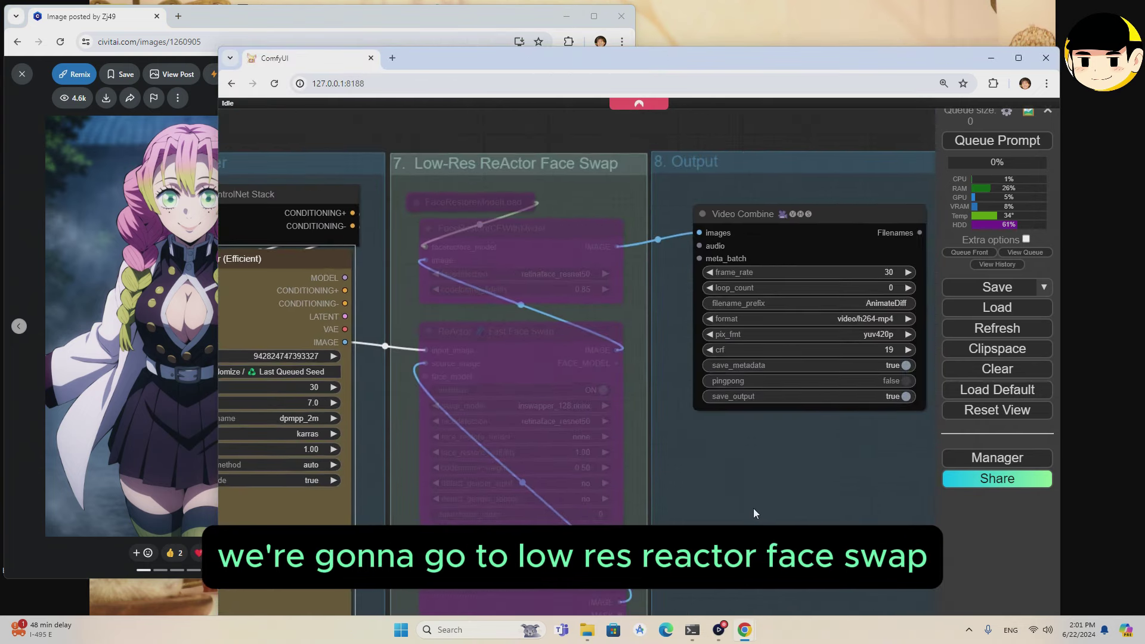
pyautogui.moveTo(752, 499); pyautogui.dragTo(831, 281)
pyautogui.moveTo(804, 465); pyautogui.dragTo(812, 319)
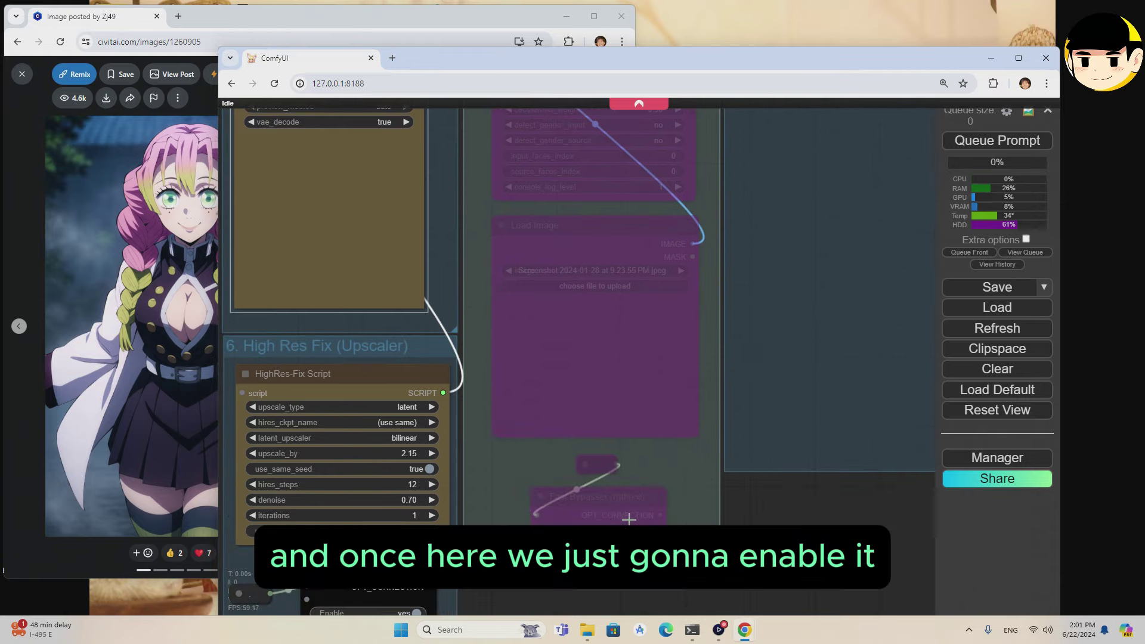
pyautogui.hotkey('ctrl', 'b')
pyautogui.moveTo(837, 375); pyautogui.dragTo(837, 503)
pyautogui.click(608, 401)
pyautogui.doubleClick(744, 149)
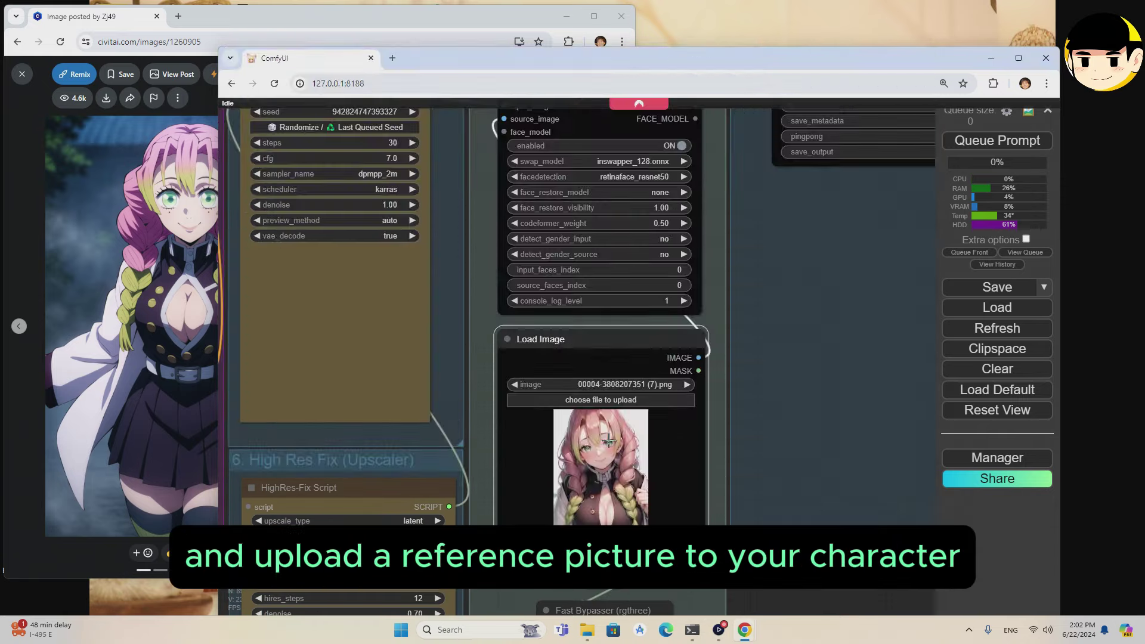
# Step: Maximize the ComfyUI window and bring the negative prompt text into view to check its embeddings
pyautogui.moveTo(741, 484); pyautogui.dragTo(614, 591)
pyautogui.moveTo(645, 385); pyautogui.dragTo(629, 567)
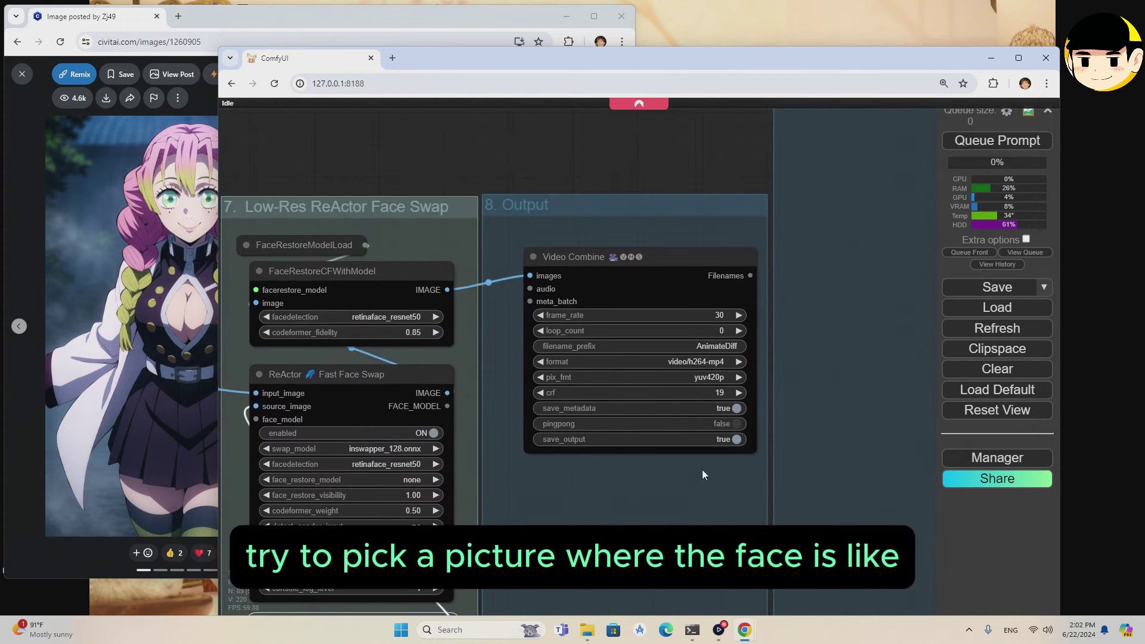
pyautogui.moveTo(575, 523); pyautogui.dragTo(742, 518)
pyautogui.click(1018, 58)
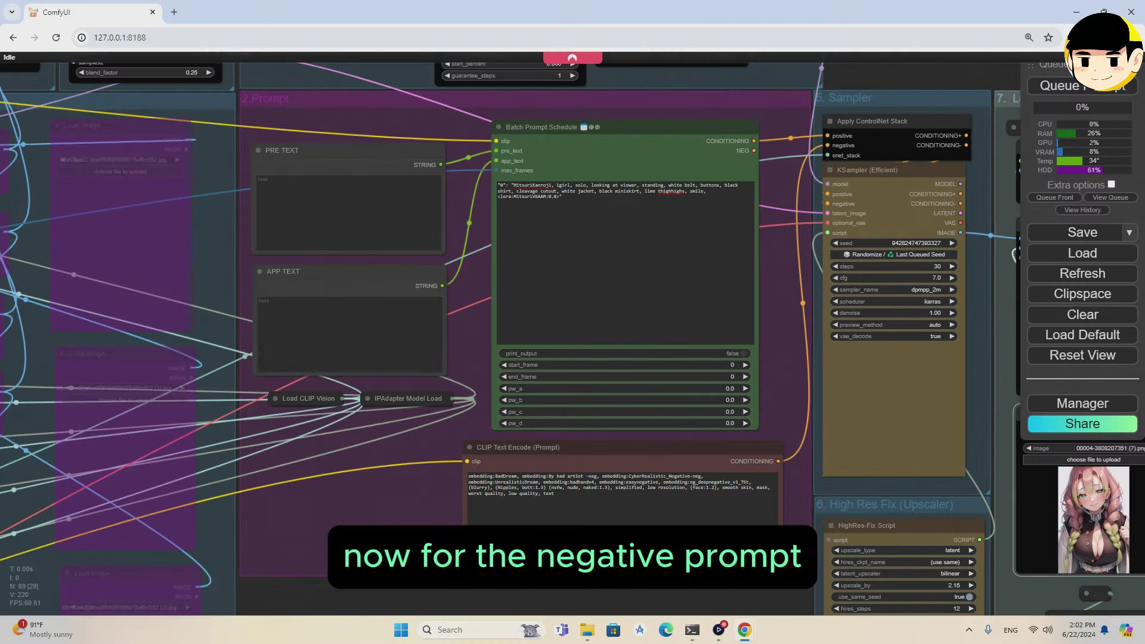
pyautogui.scroll(6, 459, 599)
pyautogui.scroll(1, 667, 585)
pyautogui.moveTo(667, 584); pyautogui.dragTo(374, 620)
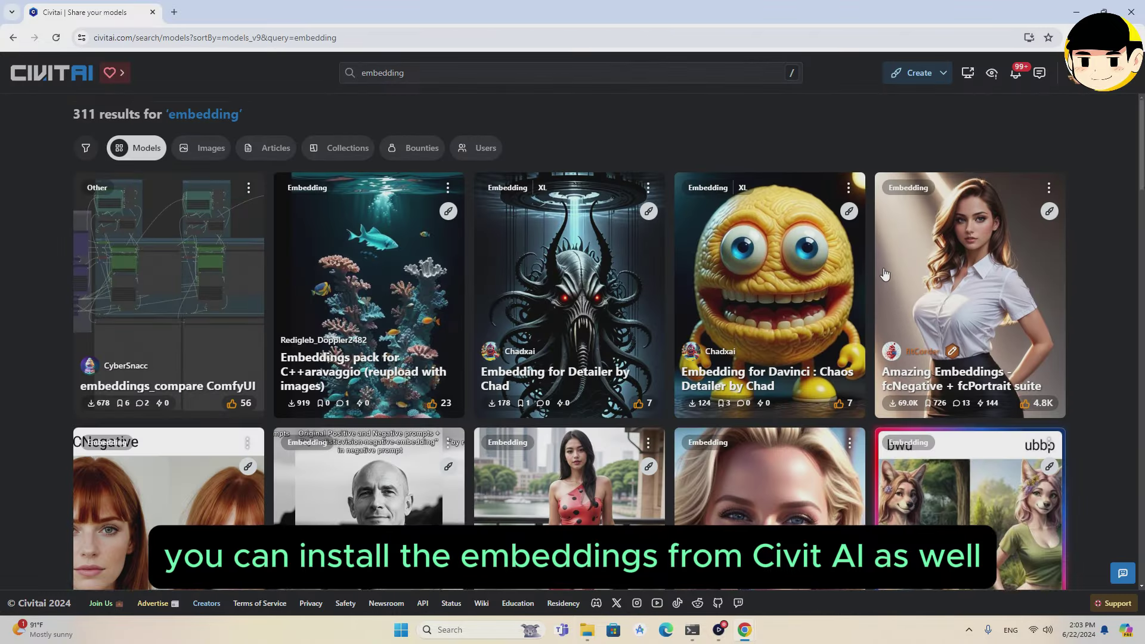
pyautogui.scroll(-4, 820, 275)
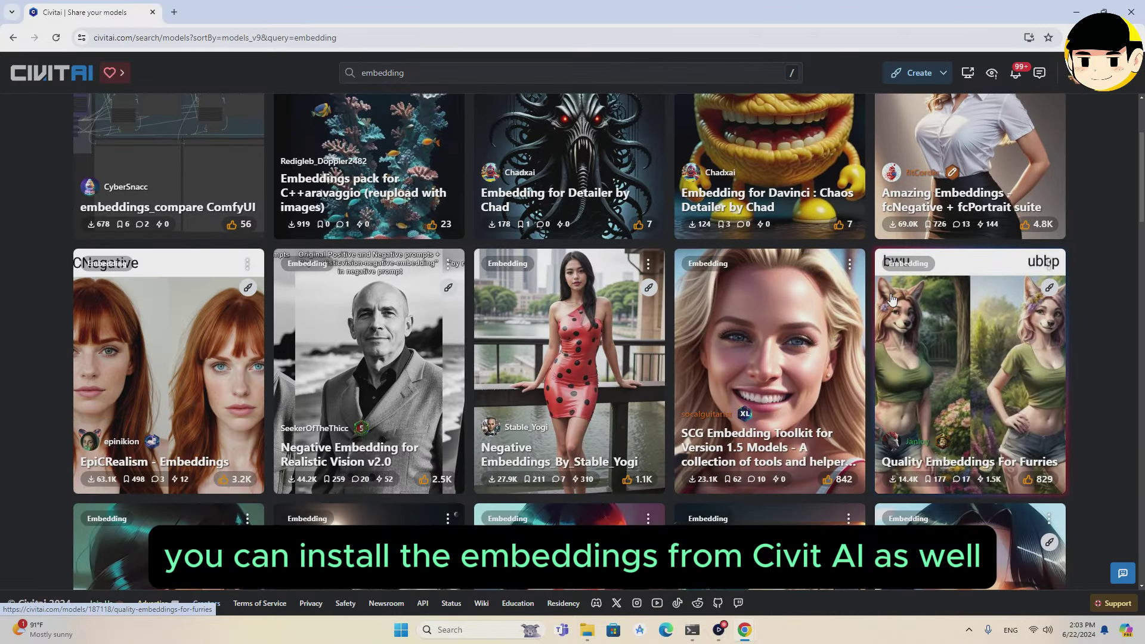
pyautogui.scroll(4, 820, 276)
# Step: In ComfyUI_windows_portable, go into ComfyUI, then models, then embeddings
pyautogui.scroll(-3, 820, 276)
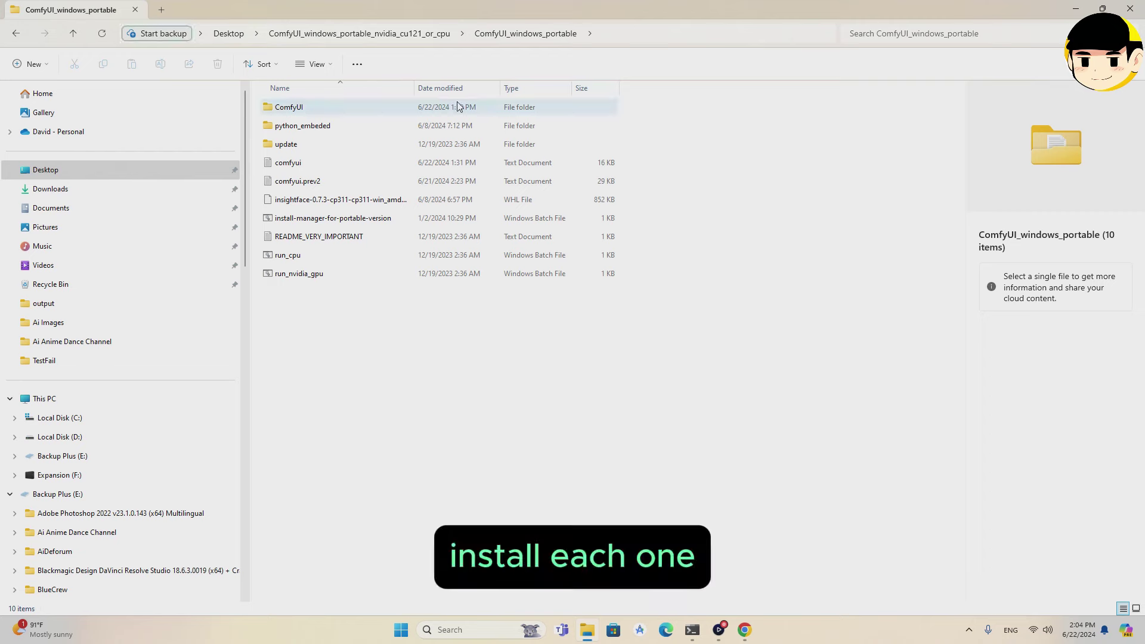
pyautogui.doubleClick(458, 106)
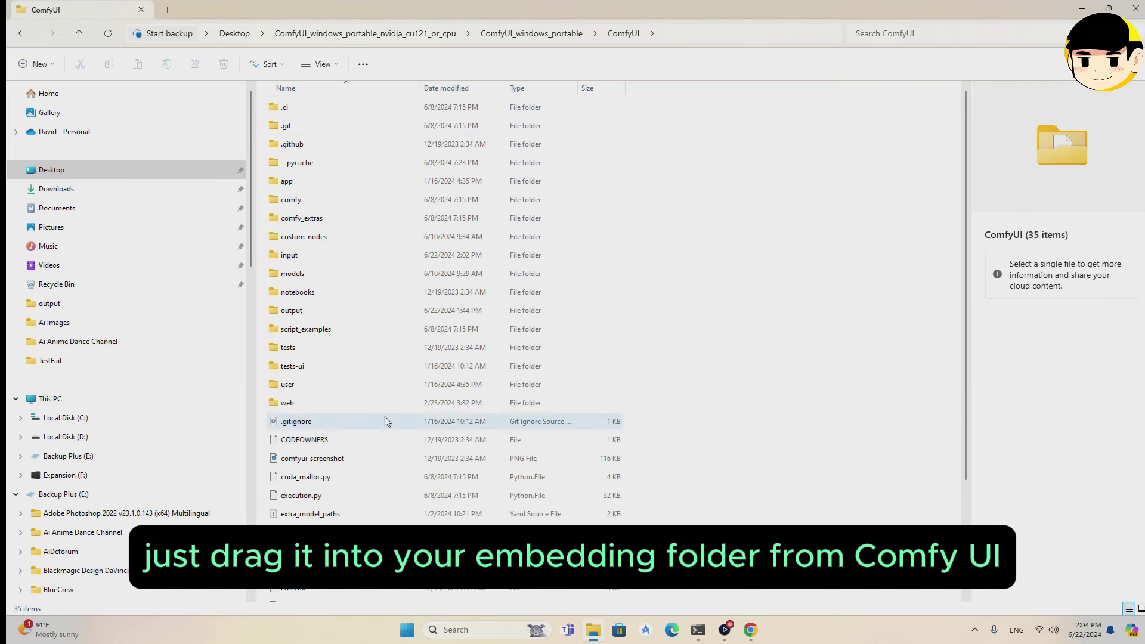
pyautogui.doubleClick(330, 276)
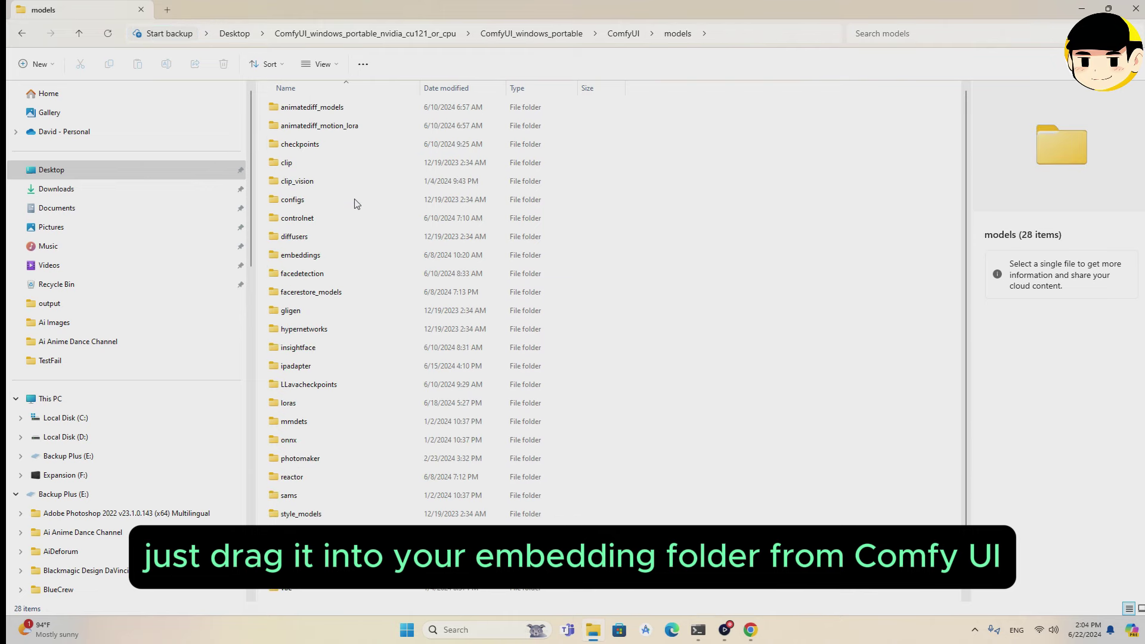
pyautogui.doubleClick(339, 254)
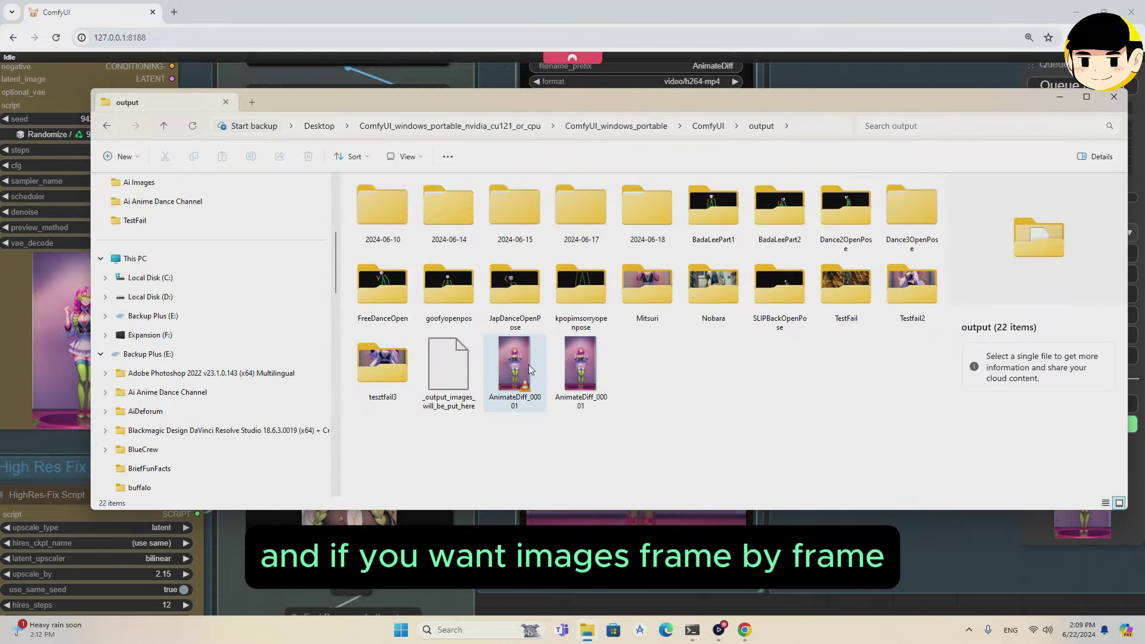
# Step: Add a Save Image node fed by FaceRestoreCFWithModel's IMAGE output and queue the render
pyautogui.click(520, 377)
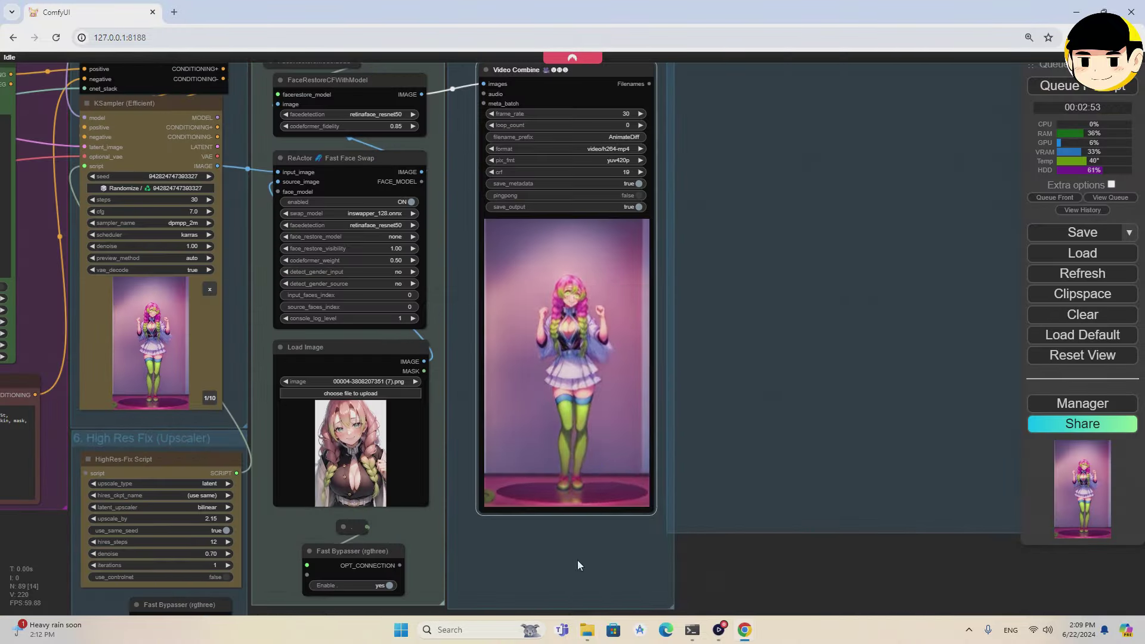
pyautogui.rightClick(575, 289)
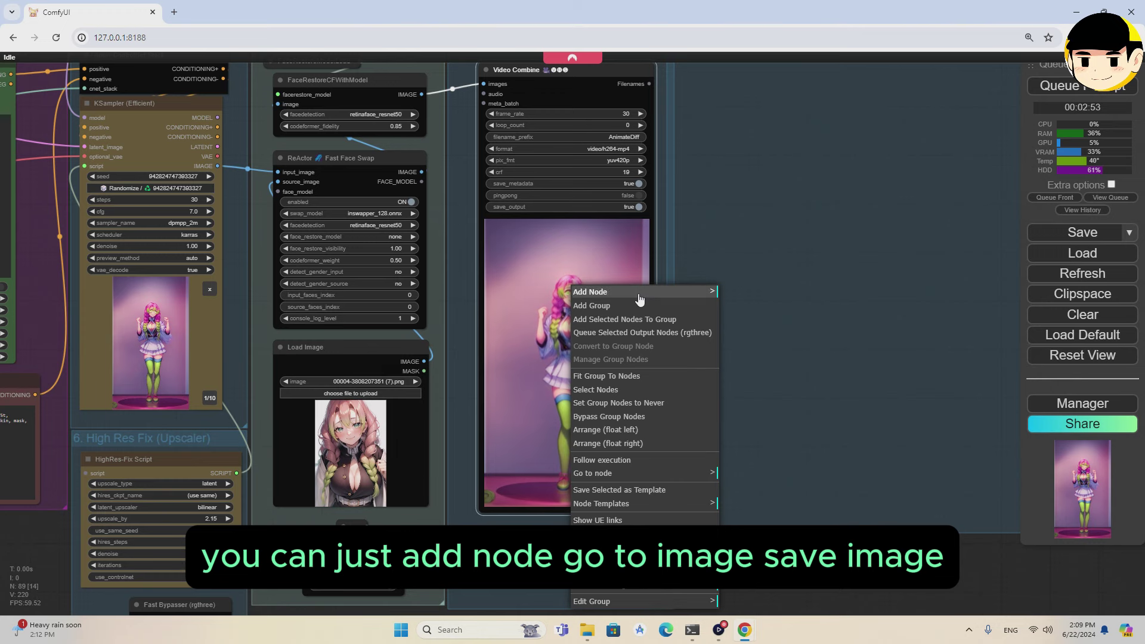
pyautogui.click(590, 292)
pyautogui.click(732, 126)
pyautogui.click(862, 358)
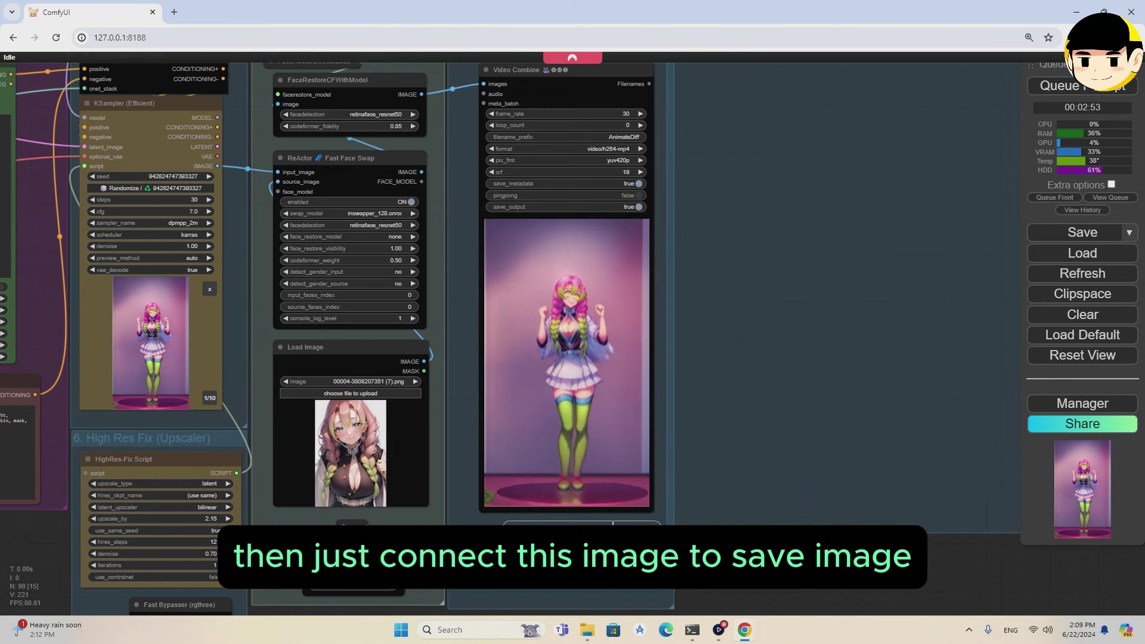
pyautogui.moveTo(421, 94); pyautogui.dragTo(500, 540)
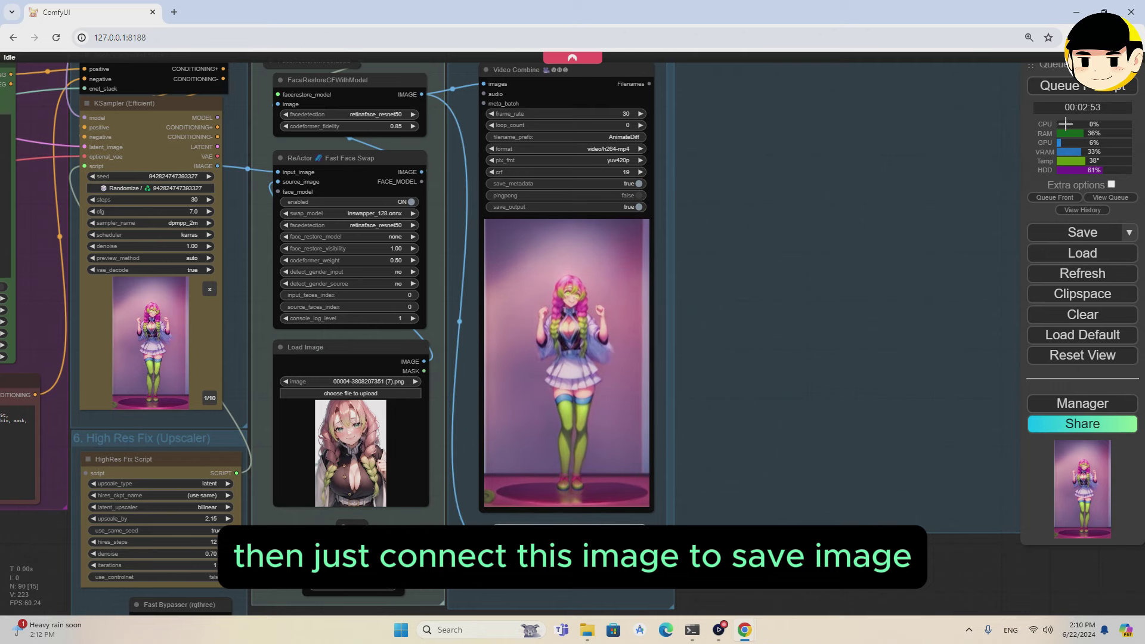
pyautogui.hotkey('ctrl', 'Return')
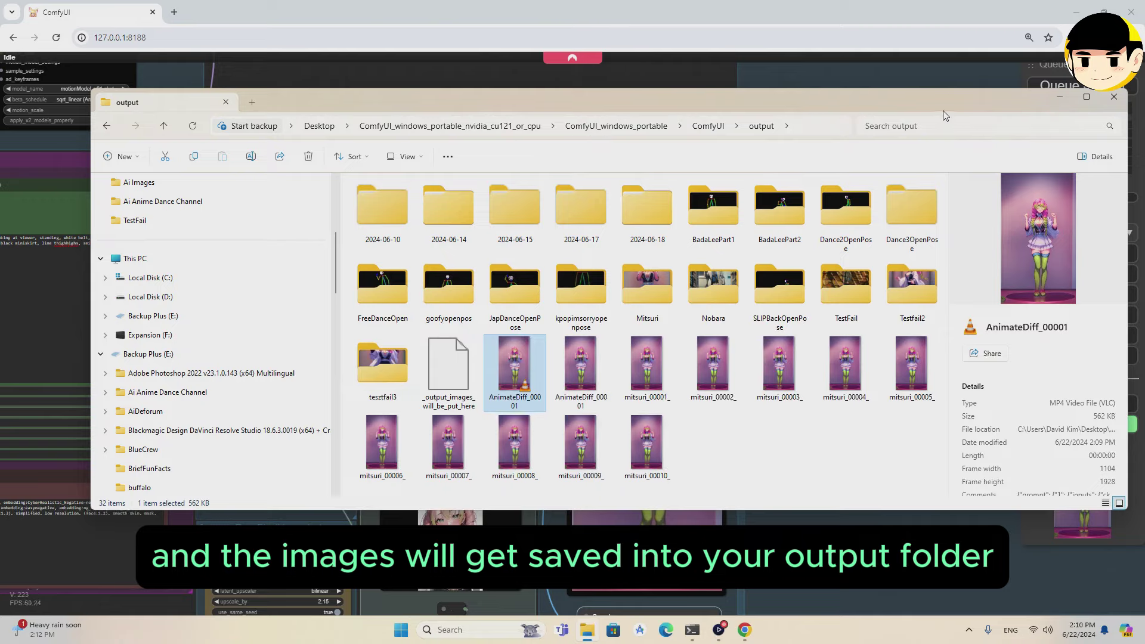
pyautogui.click(1092, 97)
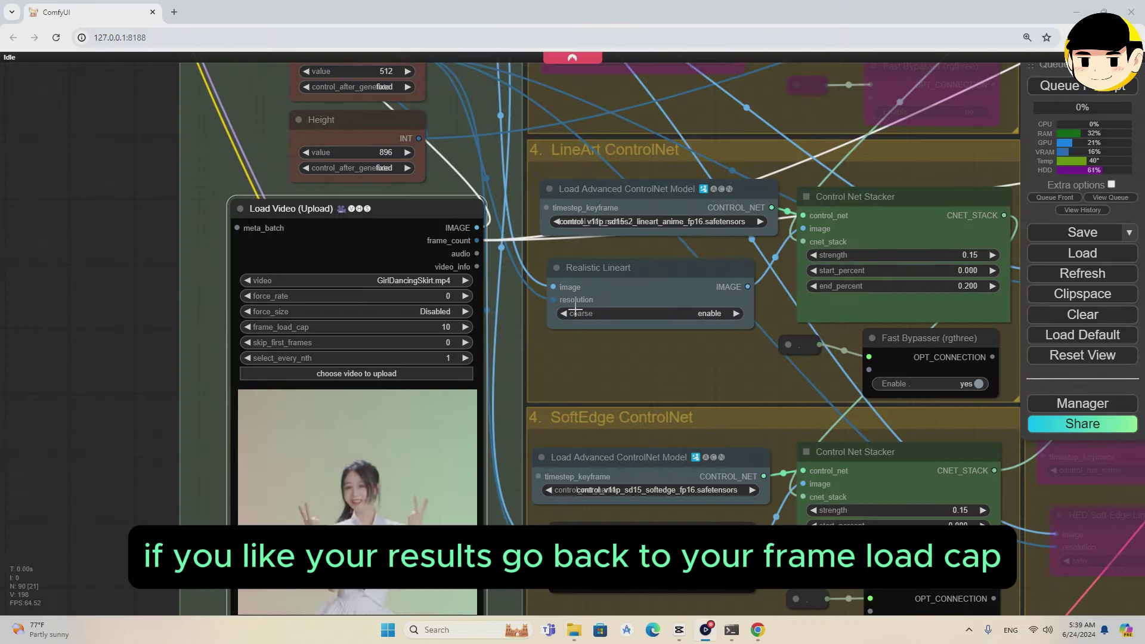
# Step: Change Load Video's frame_load_cap from 10 to 0 so every frame is processed
pyautogui.click(439, 328)
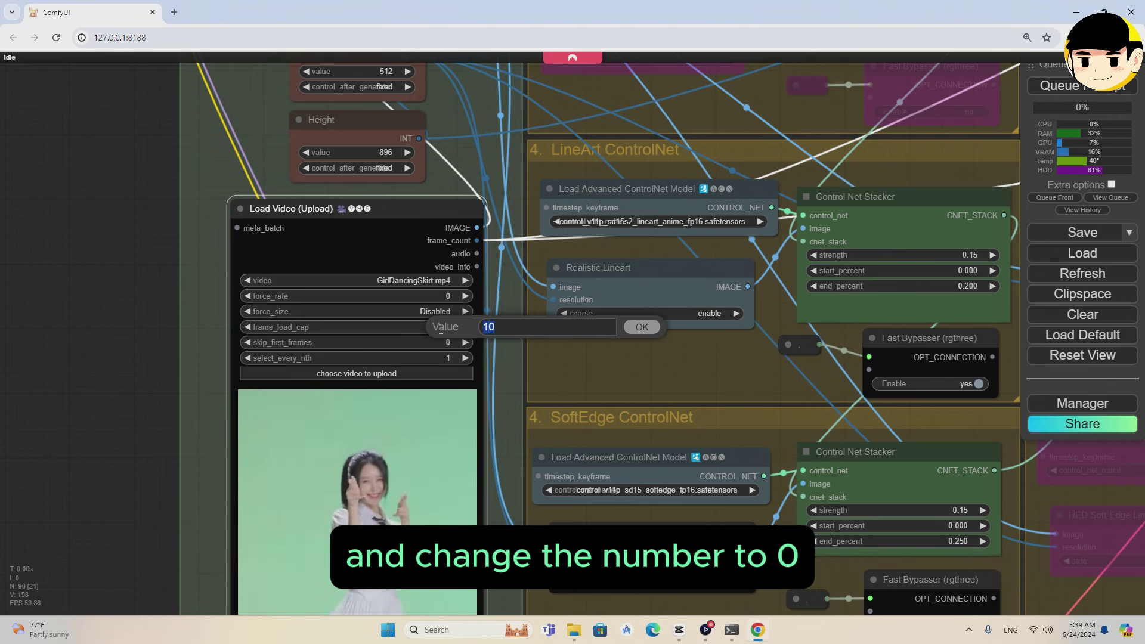
pyautogui.press('Return')
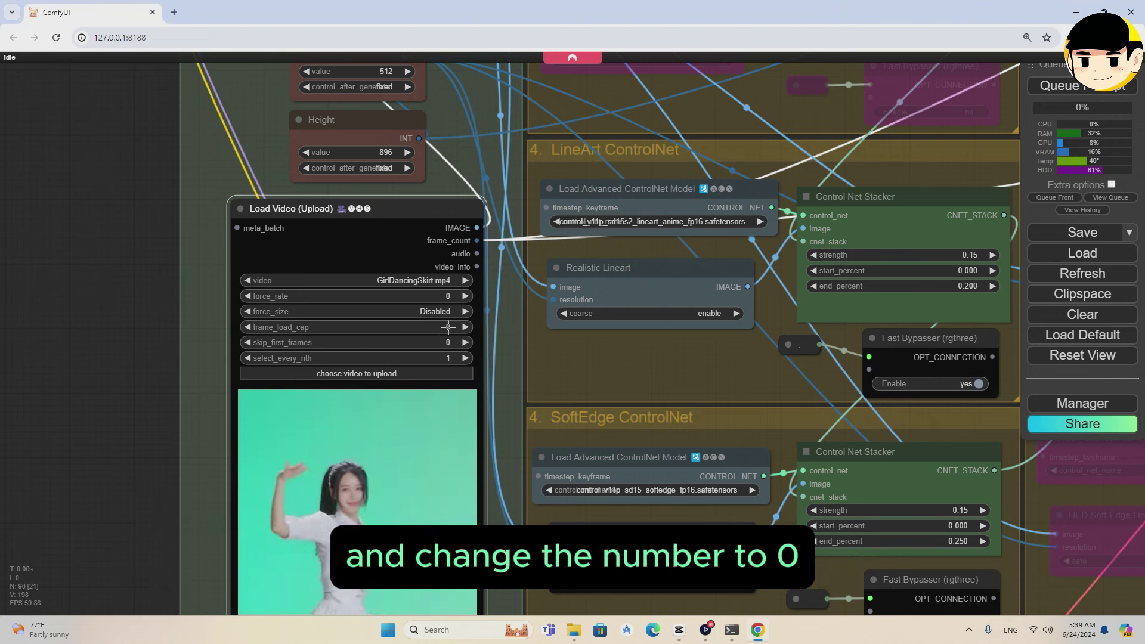